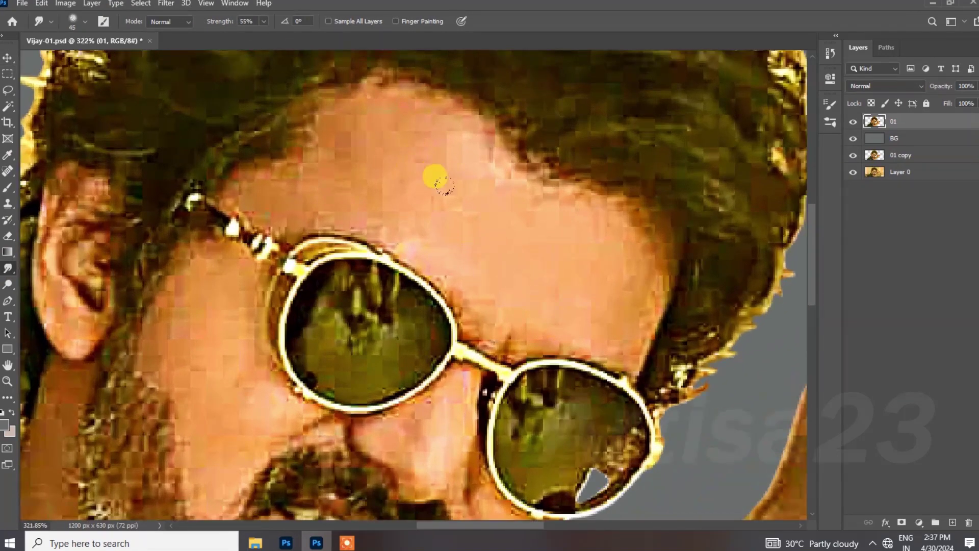
Smooth the pixelated forehead skin up to the hairline with the Smudge tool at 55% strength.
drag(342, 151, 360, 104)
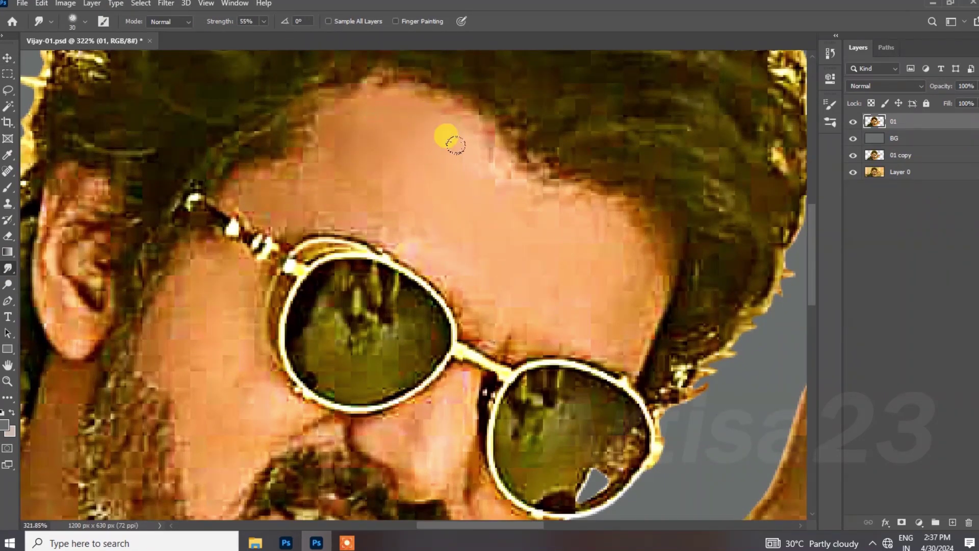
mouse_move(499, 177)
mouse_down()
mouse_move(530, 212)
mouse_move(558, 202)
mouse_move(602, 225)
mouse_up()
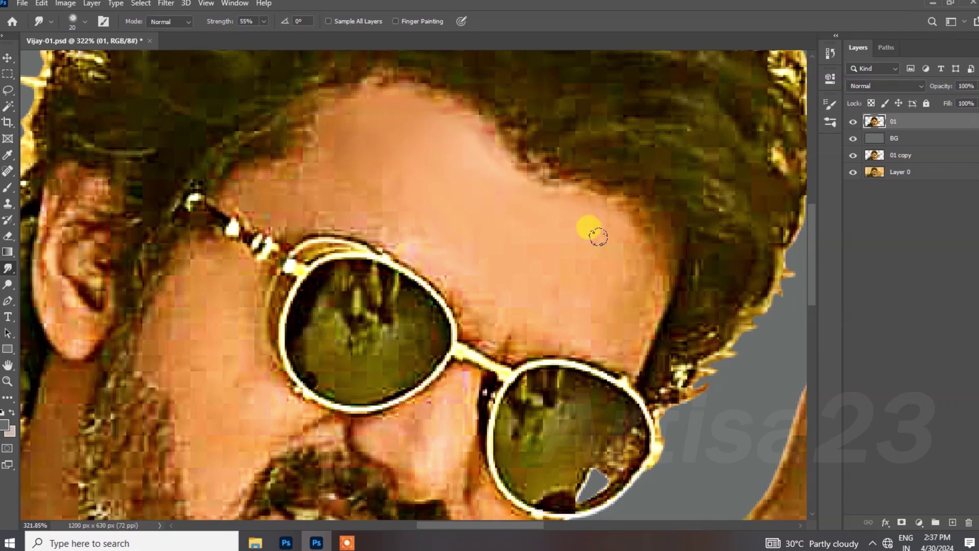
drag(617, 275, 639, 255)
key(bracketleft)
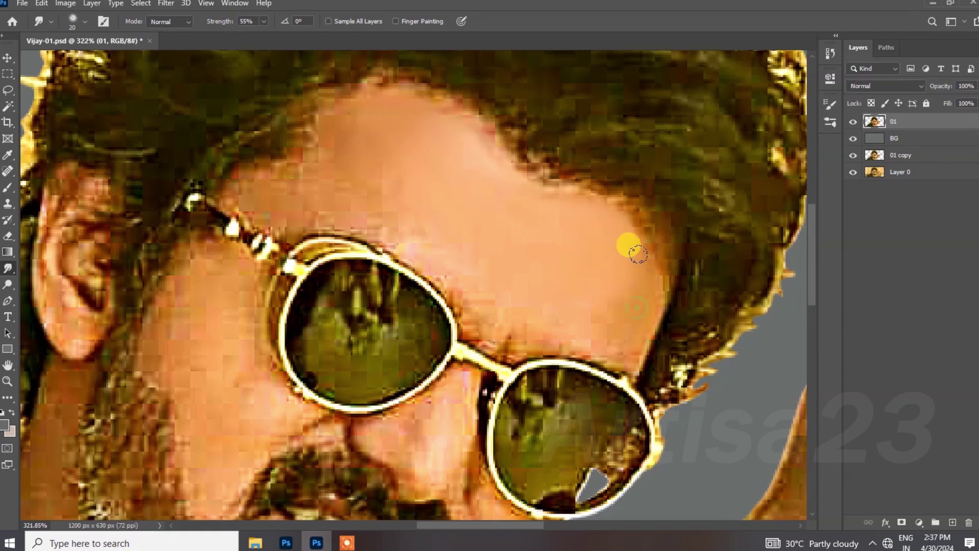
scroll(564, 297, down, 1)
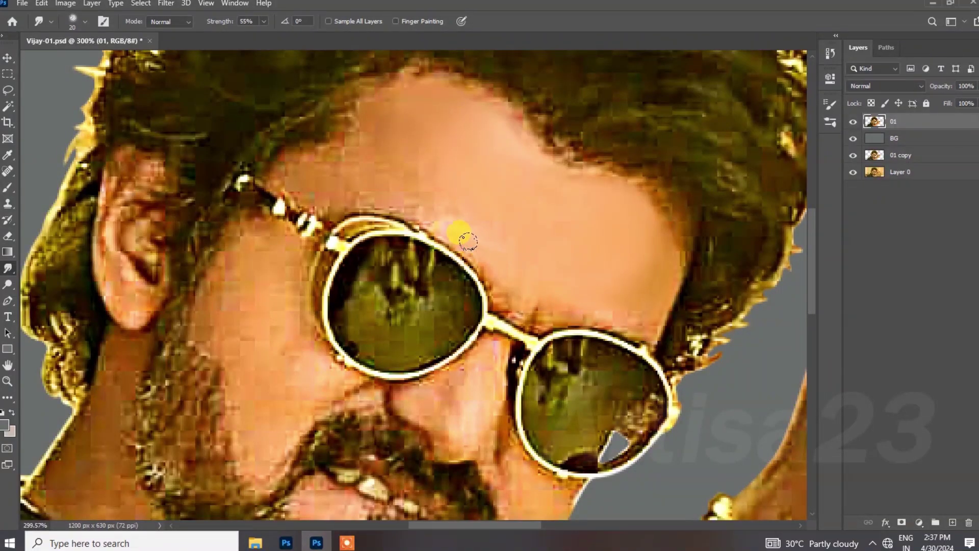
scroll(463, 220, down, 5)
scroll(531, 201, up, 6)
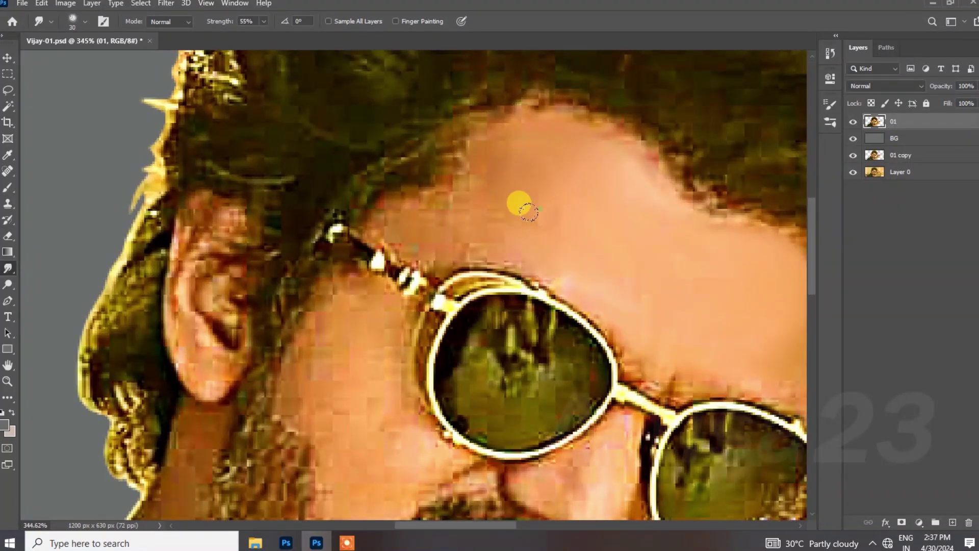
mouse_move(459, 205)
mouse_down()
mouse_move(414, 197)
mouse_move(405, 213)
mouse_move(439, 227)
mouse_move(378, 203)
mouse_up()
scroll(400, 332, down, 5)
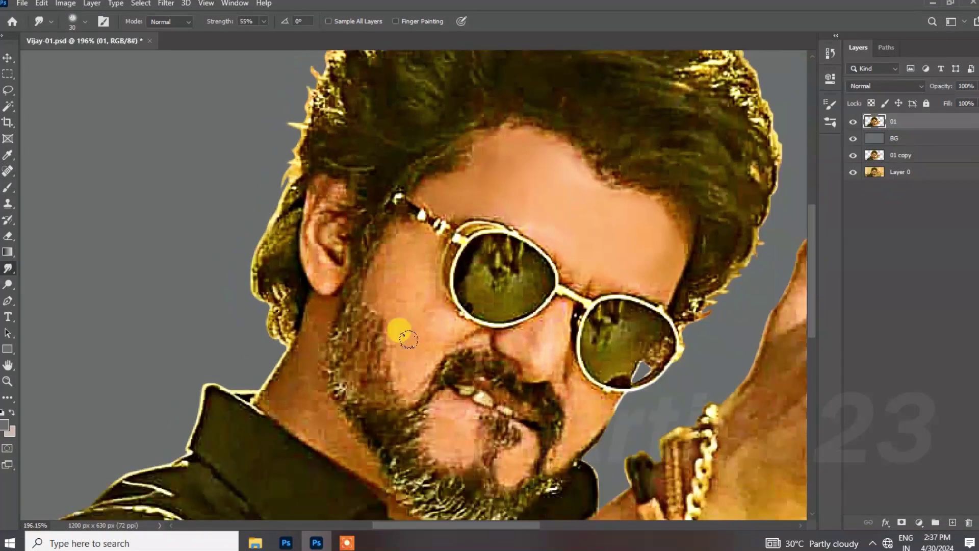
Blend the reflections in the sunglasses lens nearer the ear into smooth tones with the Smudge tool.
scroll(487, 247, up, 5)
mouse_move(486, 246)
mouse_down()
mouse_move(528, 244)
mouse_move(514, 232)
mouse_move(555, 218)
mouse_move(570, 198)
mouse_move(590, 225)
mouse_up()
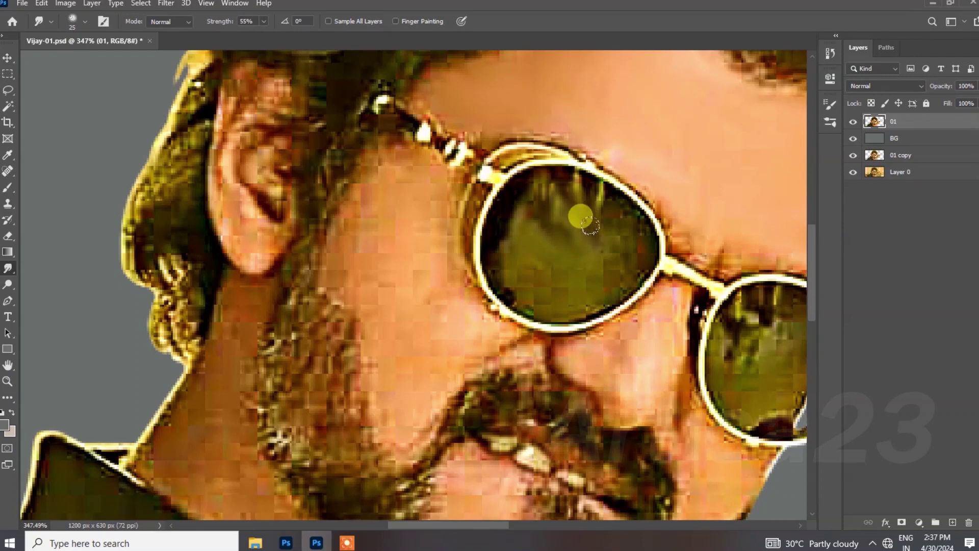
mouse_move(477, 166)
mouse_down()
mouse_move(518, 212)
mouse_move(560, 199)
mouse_move(509, 224)
mouse_move(533, 279)
mouse_move(618, 235)
mouse_move(576, 294)
mouse_move(493, 279)
mouse_up()
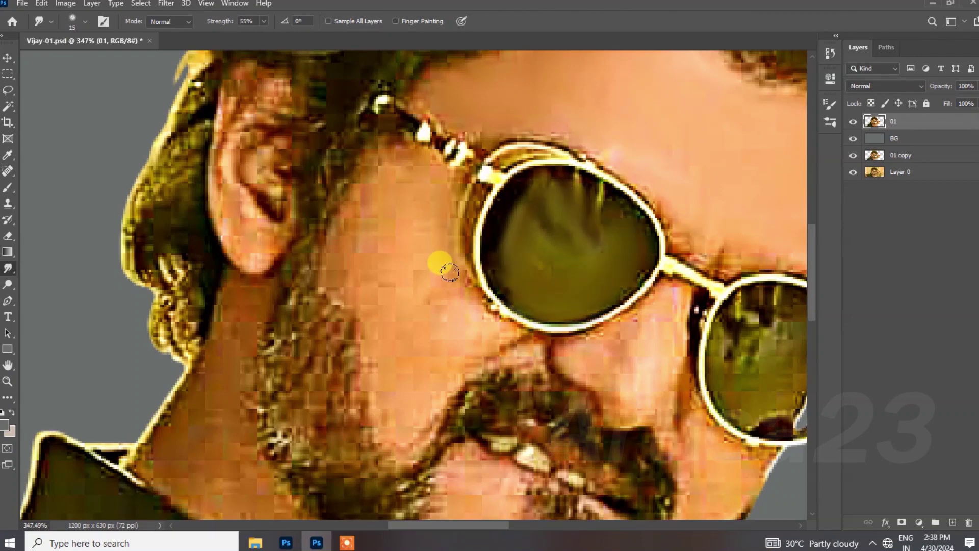
Smooth the cheek skin between the beard and the sunglasses, using a smaller brush along the frame.
mouse_move(366, 224)
mouse_down()
mouse_move(383, 161)
mouse_move(363, 199)
mouse_move(360, 167)
mouse_move(339, 267)
mouse_move(380, 266)
mouse_move(424, 296)
mouse_move(384, 319)
mouse_up()
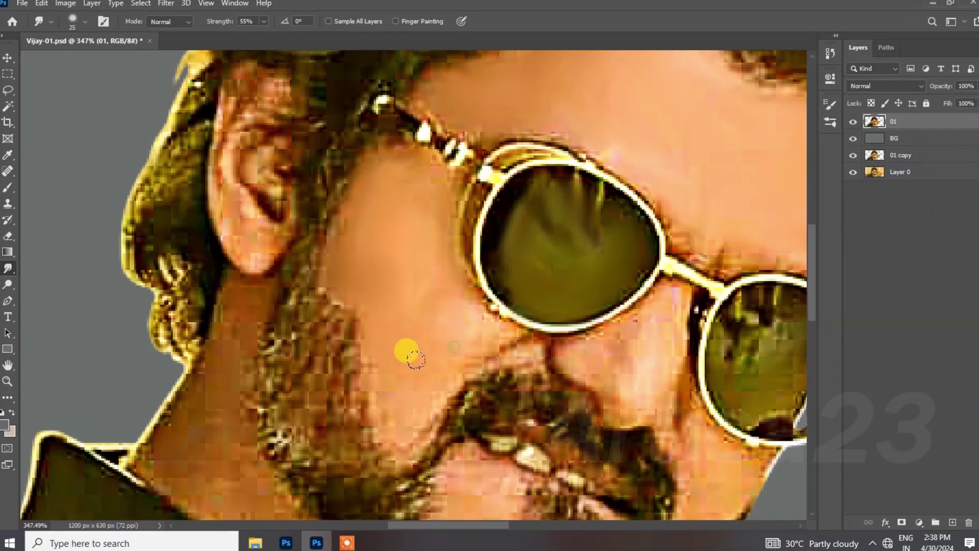
drag(429, 367, 485, 350)
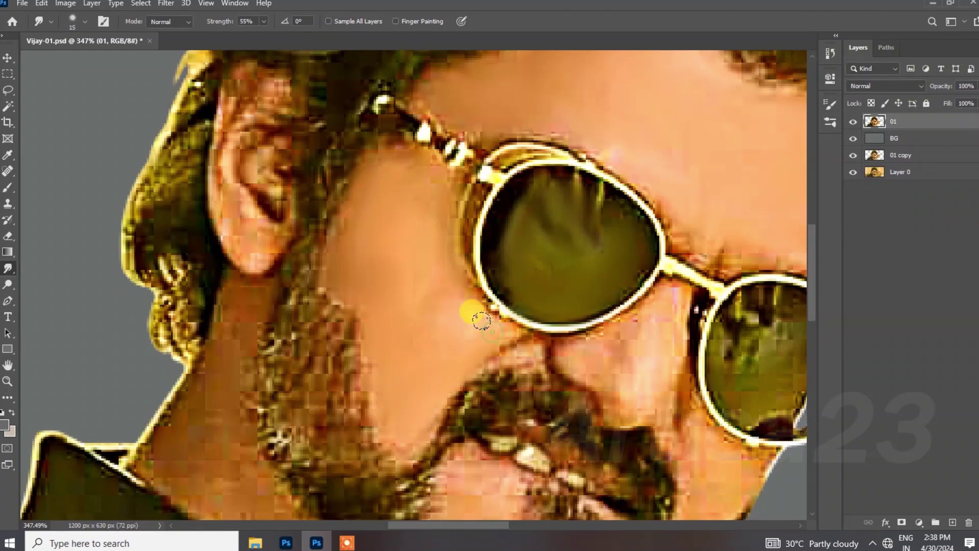
key(bracketleft)
key(bracketleft)
mouse_move(454, 286)
mouse_down()
mouse_move(471, 214)
mouse_move(468, 241)
mouse_up()
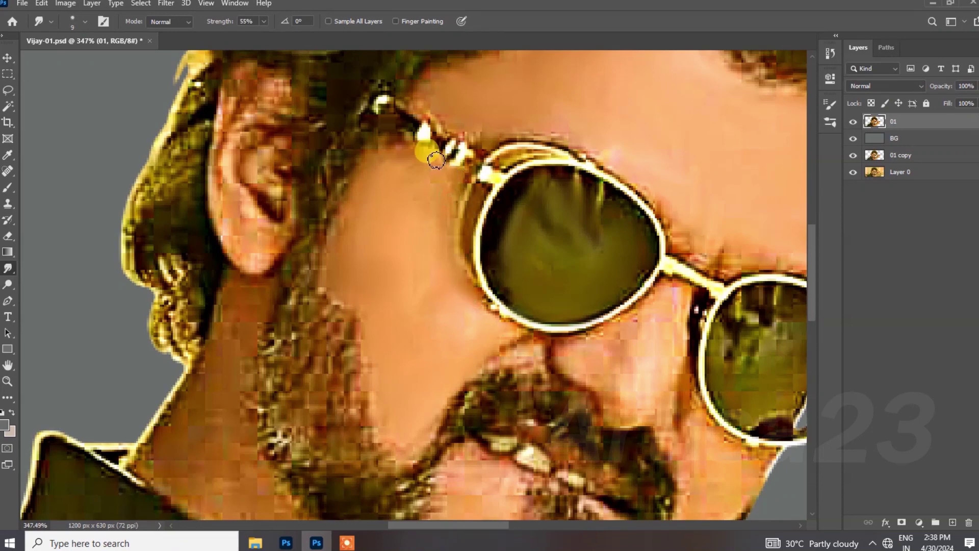
Smudge the skin along the upper and lower edges of the sunglasses frame and toward the nose bridge.
drag(478, 143, 544, 139)
key(bracketright)
key(bracketright)
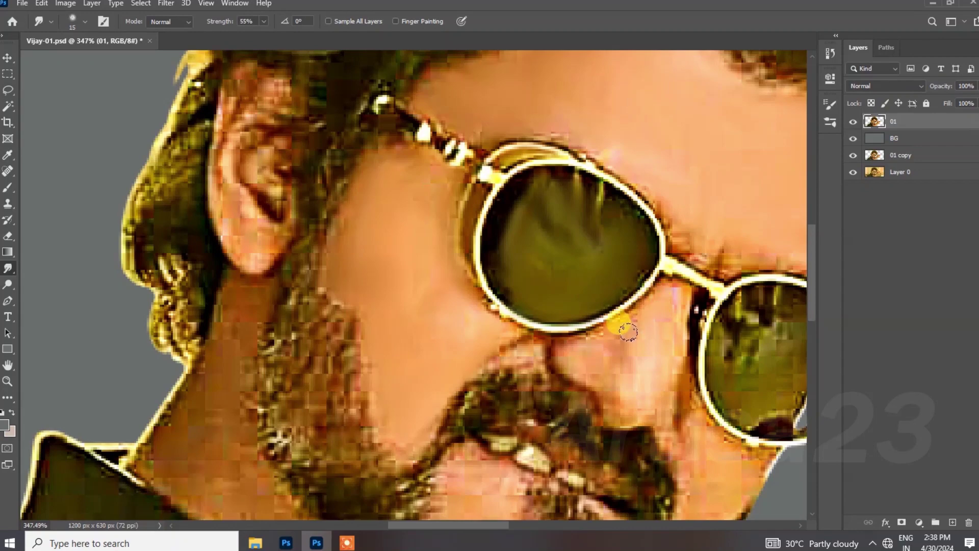
mouse_move(629, 332)
mouse_down()
mouse_move(601, 341)
mouse_move(660, 312)
mouse_up()
drag(532, 357, 491, 347)
drag(649, 351, 488, 286)
key(comma)
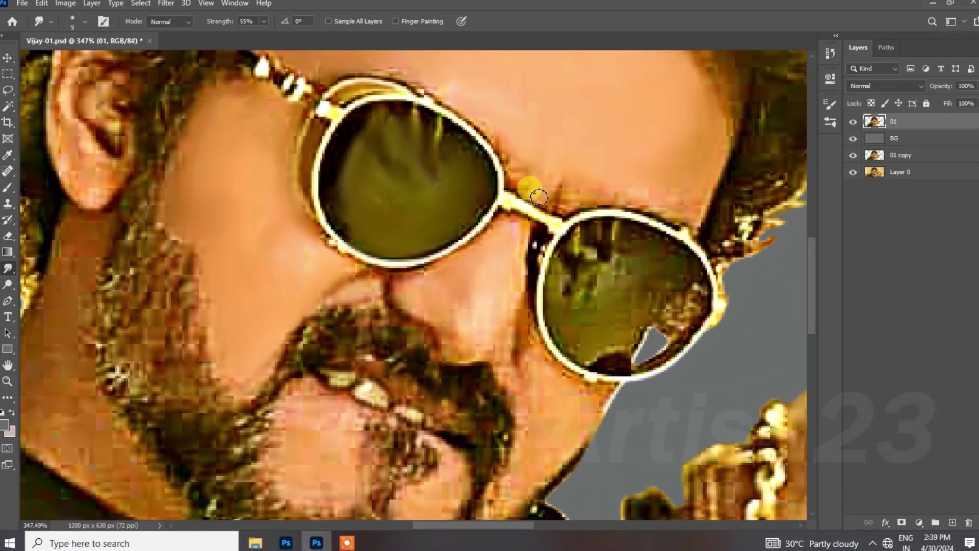
key(period)
Blend the reflections in the second sunglasses lens into smooth tones with a small smudge brush.
mouse_move(623, 274)
mouse_down()
mouse_move(580, 285)
mouse_move(595, 254)
mouse_move(621, 270)
mouse_up()
key(bracketleft)
key(bracketleft)
mouse_move(671, 289)
mouse_down()
mouse_move(679, 312)
mouse_move(578, 343)
mouse_move(566, 334)
mouse_move(610, 358)
mouse_move(648, 289)
mouse_move(646, 313)
mouse_move(666, 335)
mouse_move(645, 333)
mouse_move(667, 329)
mouse_move(642, 360)
mouse_move(688, 283)
mouse_move(599, 270)
mouse_move(562, 278)
mouse_move(535, 360)
mouse_move(589, 399)
mouse_move(574, 430)
mouse_move(538, 390)
mouse_up()
mouse_move(506, 382)
mouse_down()
mouse_move(596, 296)
mouse_move(635, 341)
mouse_move(626, 378)
mouse_up()
drag(487, 422, 534, 411)
Smooth the skin of the nose and the area above the moustache with a 10 to 15 px smudge brush.
key(bracketleft)
mouse_move(428, 379)
mouse_down()
mouse_move(447, 299)
mouse_move(493, 312)
mouse_move(475, 322)
mouse_move(438, 302)
mouse_up()
key(ctrl+equal)
drag(515, 319, 461, 280)
drag(556, 336, 601, 222)
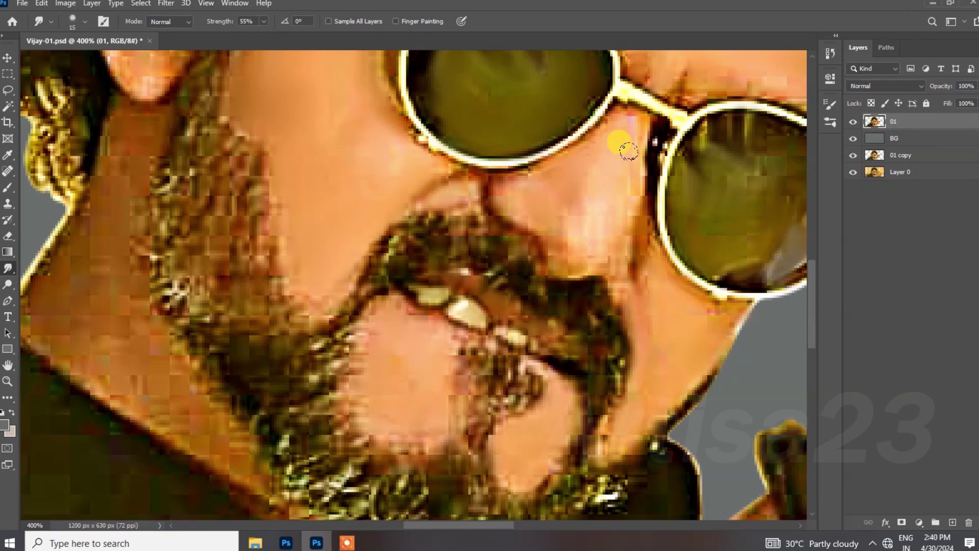
drag(558, 208, 508, 200)
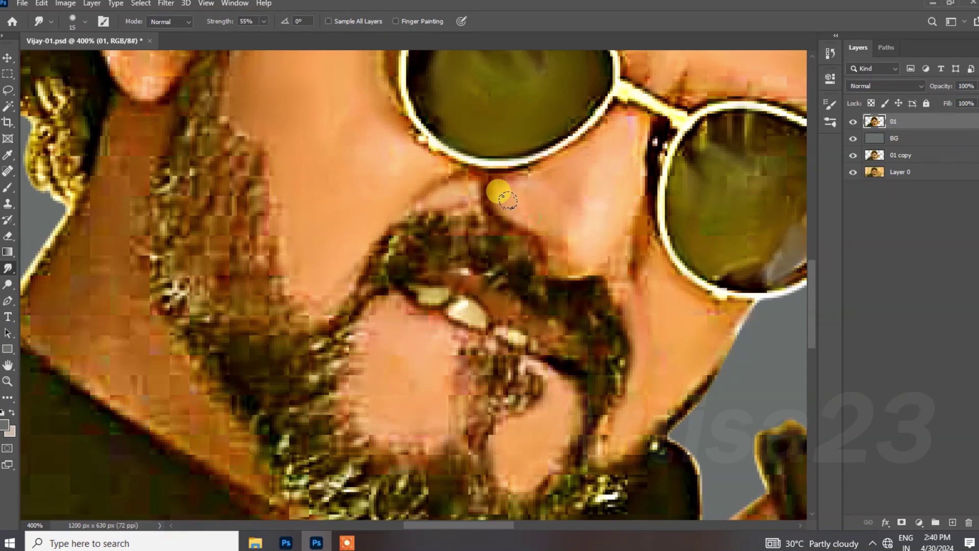
drag(636, 195, 635, 117)
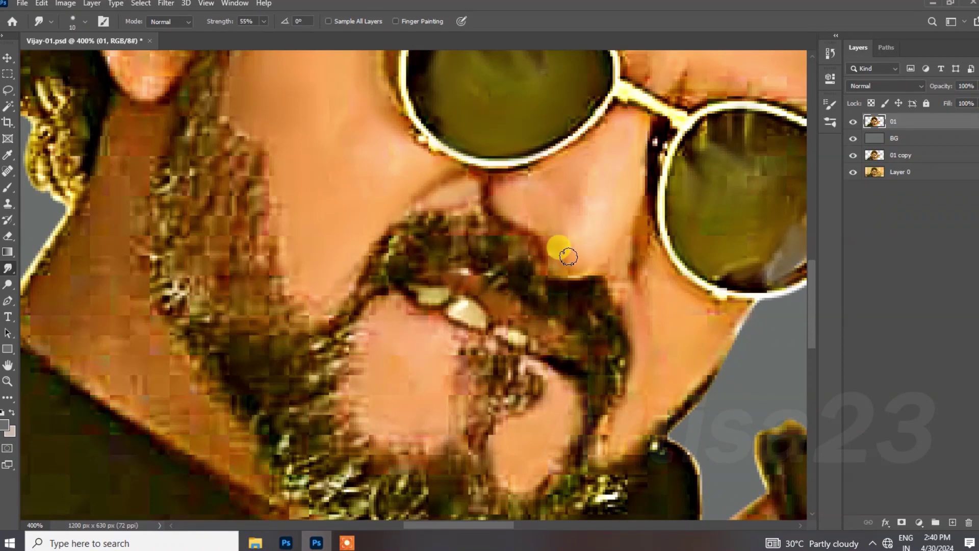
Smooth the ear's skin and inner folds with a 10 px smudge brush.
key(ctrl+minus)
key(bracketright)
key(bracketright)
key(bracketright)
mouse_move(535, 431)
mouse_down()
mouse_move(615, 282)
mouse_move(546, 437)
mouse_move(476, 428)
mouse_move(395, 354)
mouse_move(421, 329)
mouse_up()
key(bracketleft)
key(bracketleft)
key(bracketleft)
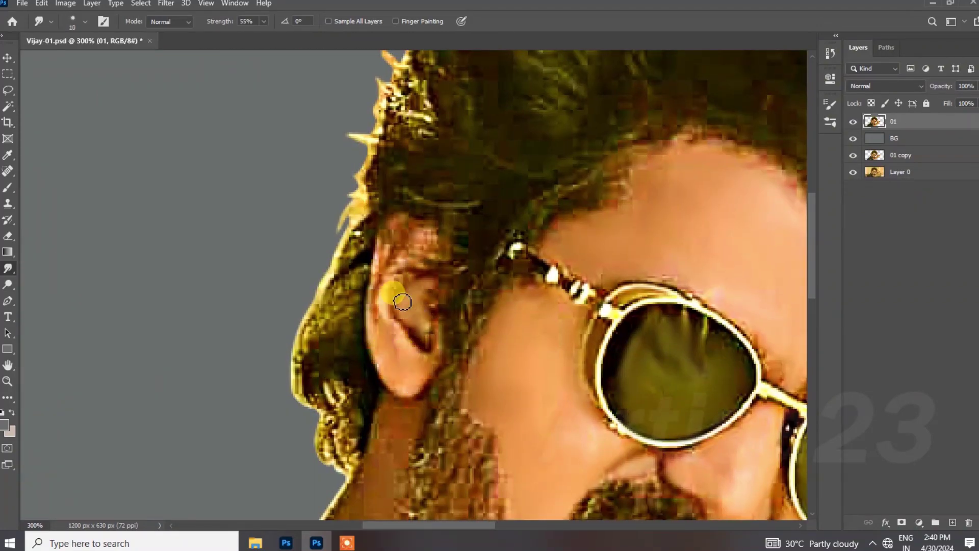
mouse_move(431, 273)
mouse_down()
mouse_move(425, 238)
mouse_move(414, 231)
mouse_move(394, 243)
mouse_move(386, 286)
mouse_move(414, 282)
mouse_move(431, 255)
mouse_move(386, 355)
mouse_move(429, 386)
mouse_up()
key(bracketright)
Smooth the skin of the neck and open-collar chest area with progressively larger smudge brushes.
mouse_move(406, 441)
mouse_down()
mouse_move(414, 254)
mouse_move(410, 383)
mouse_move(445, 447)
mouse_move(386, 416)
mouse_move(334, 356)
mouse_move(467, 457)
mouse_move(405, 332)
mouse_up()
key(bracketright)
key(bracketright)
drag(492, 412, 417, 247)
key(bracketright)
key(bracketright)
mouse_move(459, 366)
mouse_down()
mouse_move(459, 318)
mouse_move(450, 348)
mouse_move(408, 307)
mouse_move(405, 275)
mouse_move(453, 271)
mouse_move(413, 352)
mouse_move(410, 379)
mouse_move(456, 351)
mouse_move(473, 312)
mouse_move(522, 303)
mouse_move(521, 333)
mouse_move(517, 279)
mouse_move(505, 347)
mouse_move(486, 274)
mouse_move(424, 272)
mouse_move(409, 304)
mouse_move(402, 364)
mouse_move(441, 392)
mouse_move(487, 346)
mouse_up()
key(bracketright)
key(bracketright)
key(bracketright)
key(bracketright)
key(bracketright)
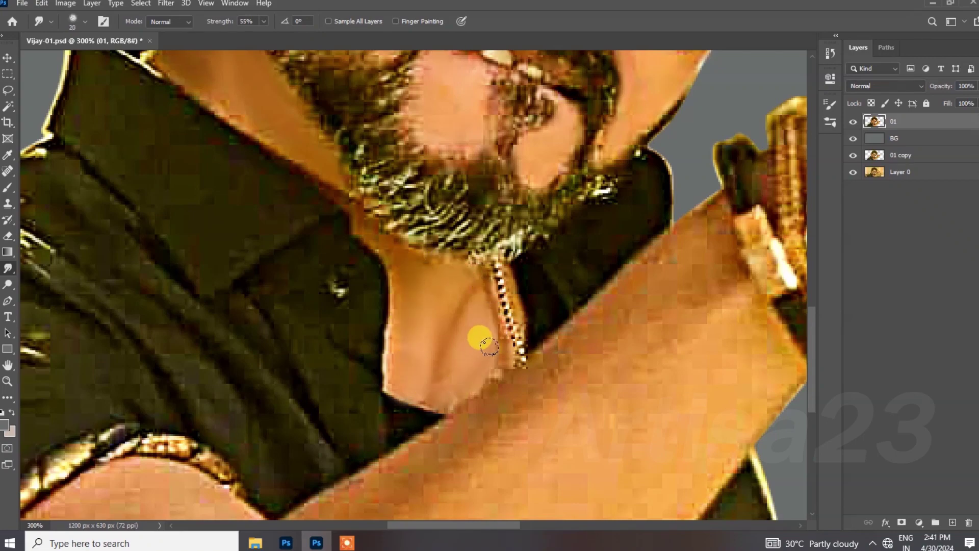
Smooth the raised forearm from elbow to bracelets and the upper arm below the sleeve with a larger smudge brush.
key(ctrl+1)
key(bracketright)
key(bracketright)
key(bracketright)
mouse_move(428, 387)
mouse_down()
mouse_move(368, 454)
mouse_move(402, 446)
mouse_move(406, 458)
mouse_move(439, 433)
mouse_move(441, 441)
mouse_move(422, 443)
mouse_move(442, 317)
mouse_move(467, 258)
mouse_up()
key(ctrl+plus)
drag(417, 399, 446, 296)
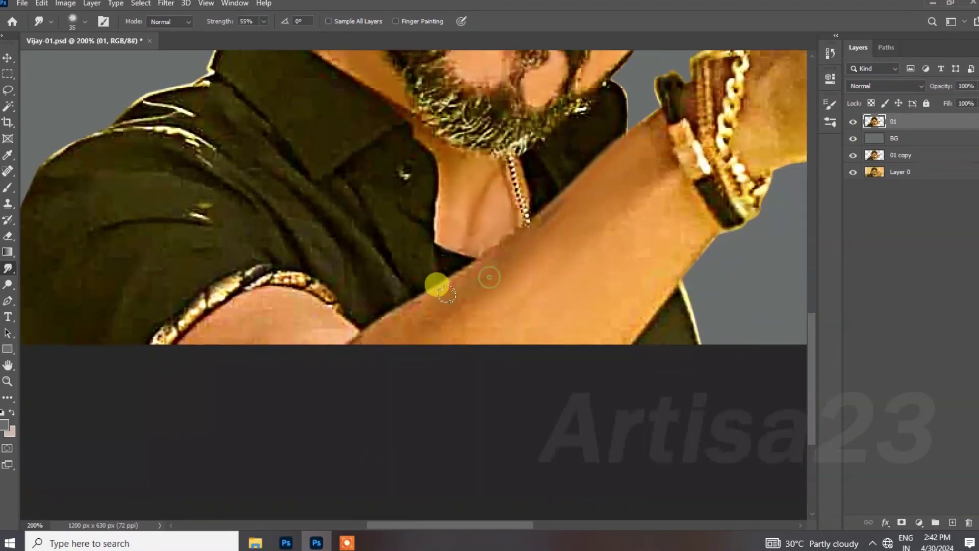
key(bracketleft)
key(bracketleft)
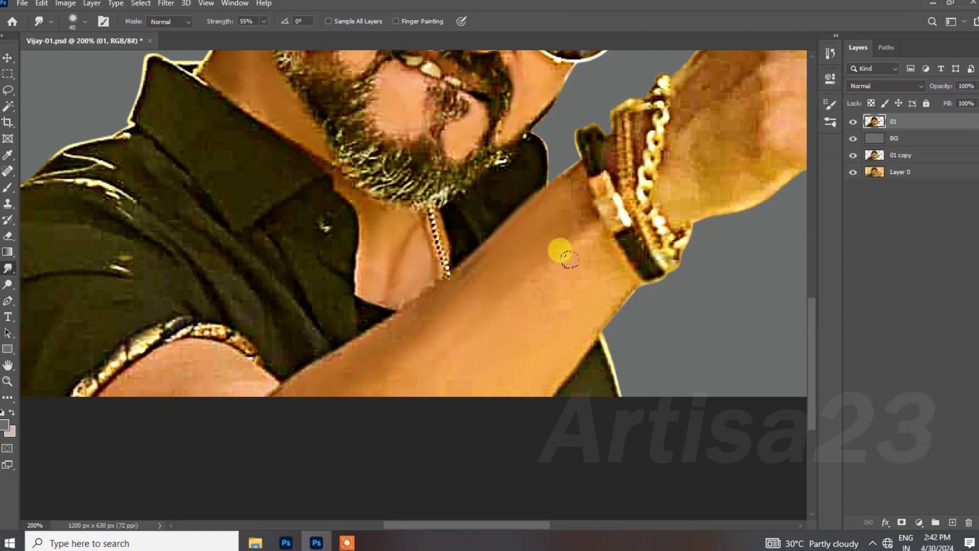
mouse_move(571, 230)
mouse_down()
mouse_move(569, 178)
mouse_move(505, 259)
mouse_move(439, 315)
mouse_move(385, 333)
mouse_move(330, 376)
mouse_up()
mouse_move(214, 360)
mouse_down()
mouse_move(166, 356)
mouse_move(383, 333)
mouse_move(325, 364)
mouse_move(605, 286)
mouse_move(543, 377)
mouse_move(576, 277)
mouse_move(509, 333)
mouse_move(551, 292)
mouse_up()
Smooth the back of the raised hand between the bracelets and the rings.
drag(544, 343, 518, 352)
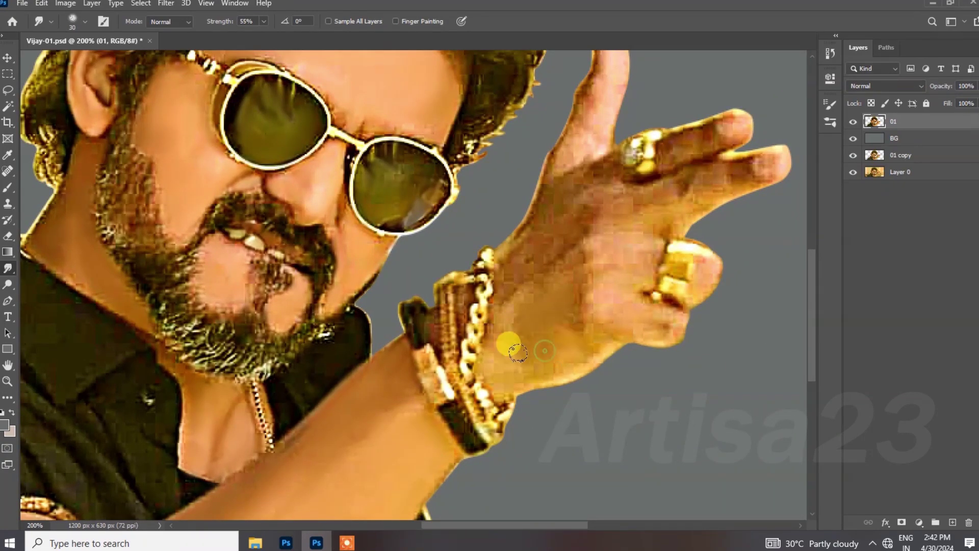
drag(556, 206, 518, 293)
mouse_move(482, 345)
mouse_down()
mouse_move(458, 399)
mouse_move(525, 325)
mouse_move(496, 313)
mouse_move(529, 353)
mouse_move(557, 421)
mouse_up()
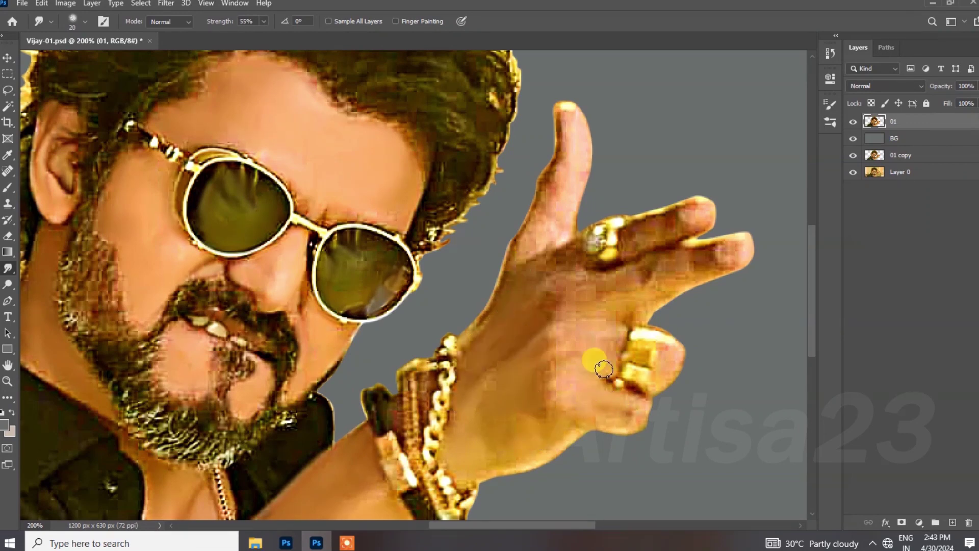
mouse_move(604, 320)
mouse_down()
mouse_move(676, 278)
mouse_move(668, 270)
mouse_move(600, 301)
mouse_move(592, 275)
mouse_move(645, 247)
mouse_move(644, 227)
mouse_move(692, 218)
mouse_move(576, 248)
mouse_move(530, 273)
mouse_move(549, 244)
mouse_move(533, 245)
mouse_move(546, 219)
mouse_up()
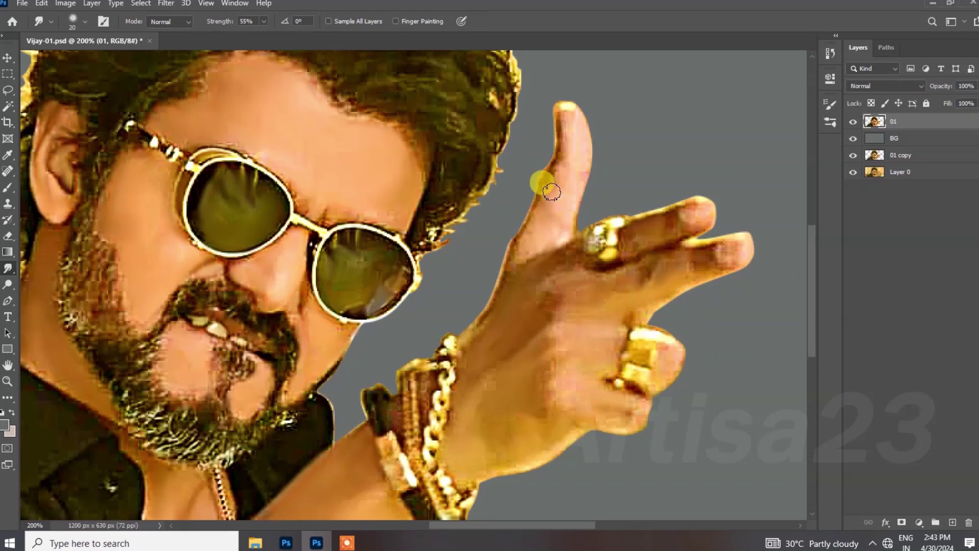
Smooth the raised thumb from tip to base with a 20 px smudge brush.
key(ctrl+plus)
key(ctrl+plus)
drag(719, 108, 560, 306)
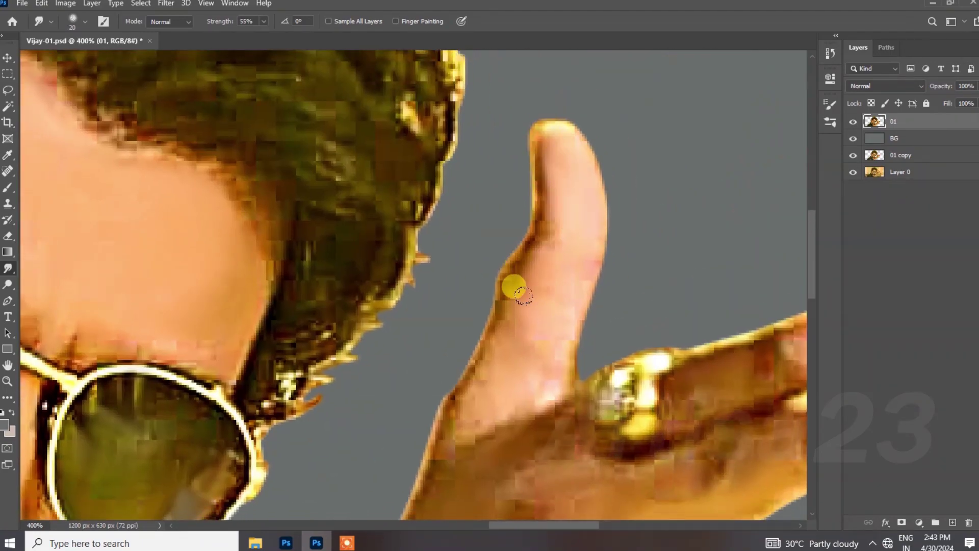
drag(552, 376, 523, 244)
Smudge the skin of the two extended fingers beyond the ring.
drag(634, 222, 690, 258)
mouse_move(663, 298)
mouse_down()
mouse_move(522, 287)
mouse_move(527, 262)
mouse_up()
drag(510, 263, 495, 225)
drag(775, 221, 532, 340)
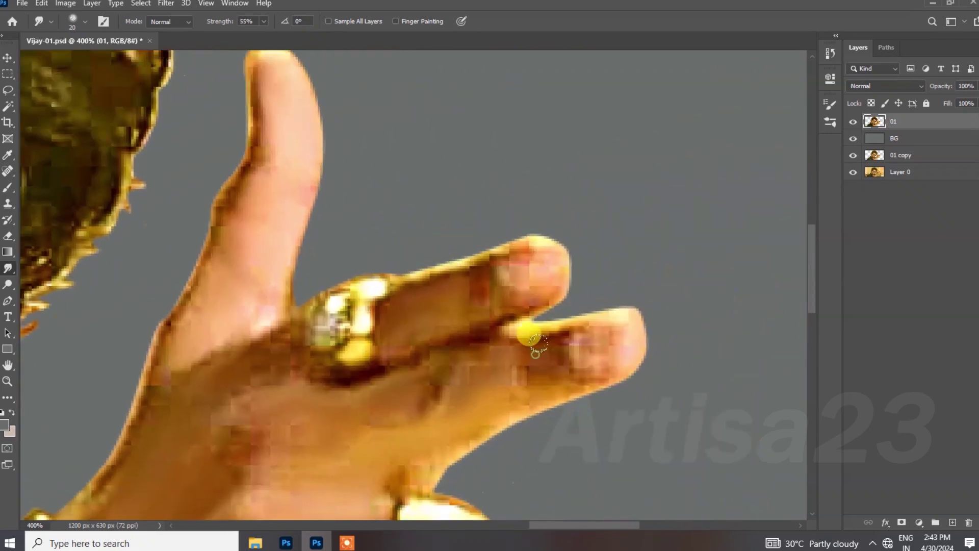
drag(592, 378, 465, 431)
drag(507, 252, 510, 305)
Smooth the folded fingers, knuckles and remaining rough skin on the hand, enlarging the smudge brush as needed.
drag(356, 426, 538, 207)
key(])
key(])
key(])
drag(596, 232, 596, 269)
drag(419, 219, 440, 207)
mouse_move(630, 312)
mouse_down()
mouse_move(636, 328)
mouse_move(551, 295)
mouse_move(524, 365)
mouse_move(556, 460)
mouse_move(451, 401)
mouse_move(451, 445)
mouse_move(490, 287)
mouse_up()
key(])
key(])
drag(238, 408, 452, 227)
drag(354, 338, 604, 191)
drag(229, 330, 425, 212)
Save the document, then save a new Photoshop version named Vijay-01a.
key(ctrl+minus)
key(ctrl+minus)
key(ctrl+minus)
key(ctrl+s)
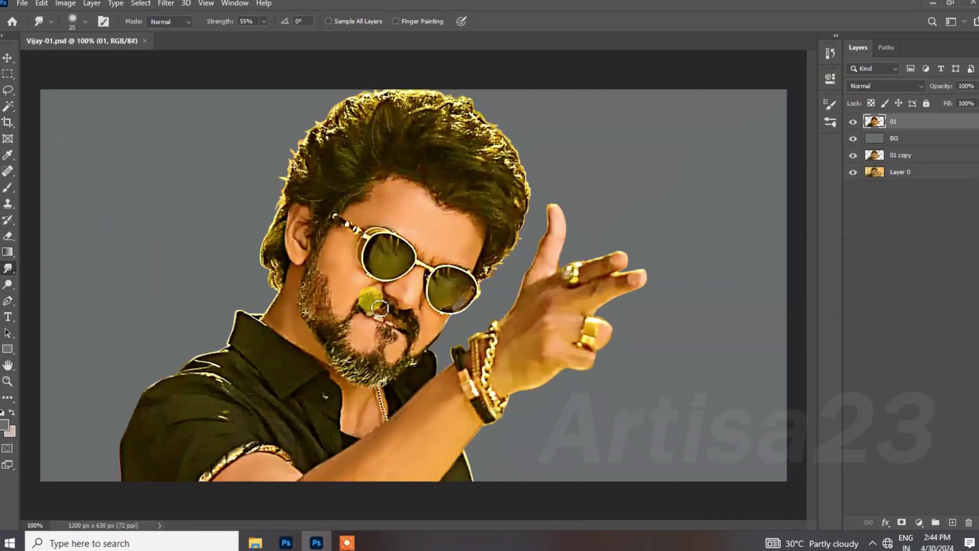
key(ctrl+shift+s)
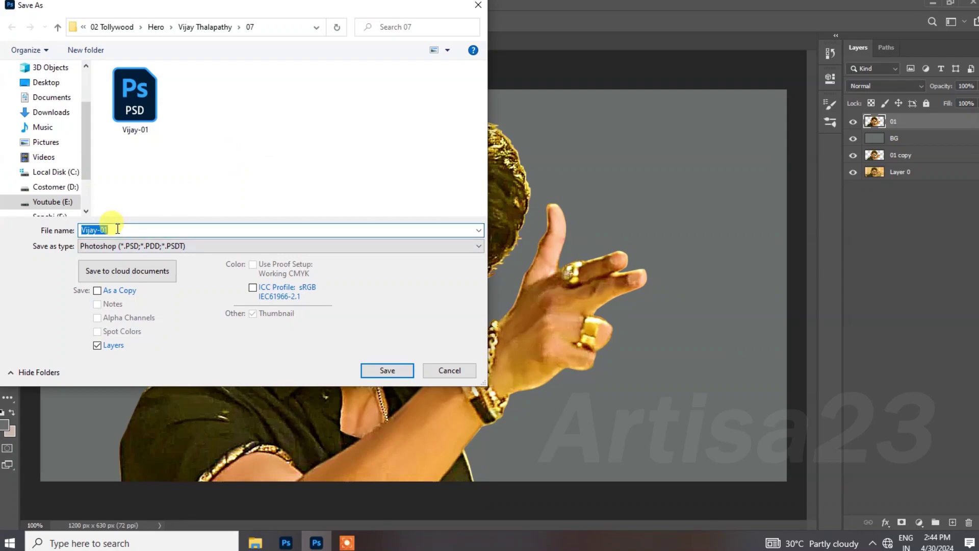
click(395, 372)
Smudge the black shirt's sleeve and shoulder along the fabric folds with a 35 px brush.
key(ctrl+plus)
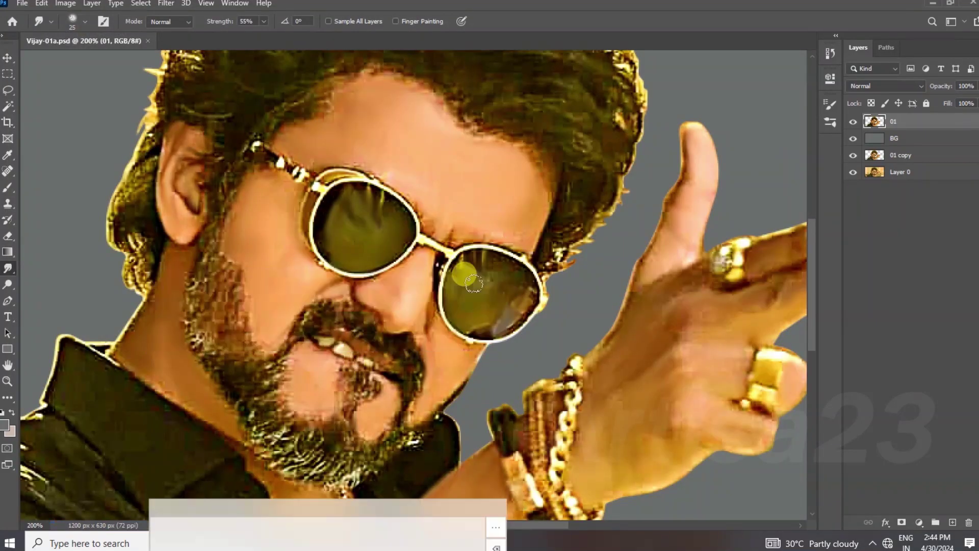
drag(209, 356, 284, 263)
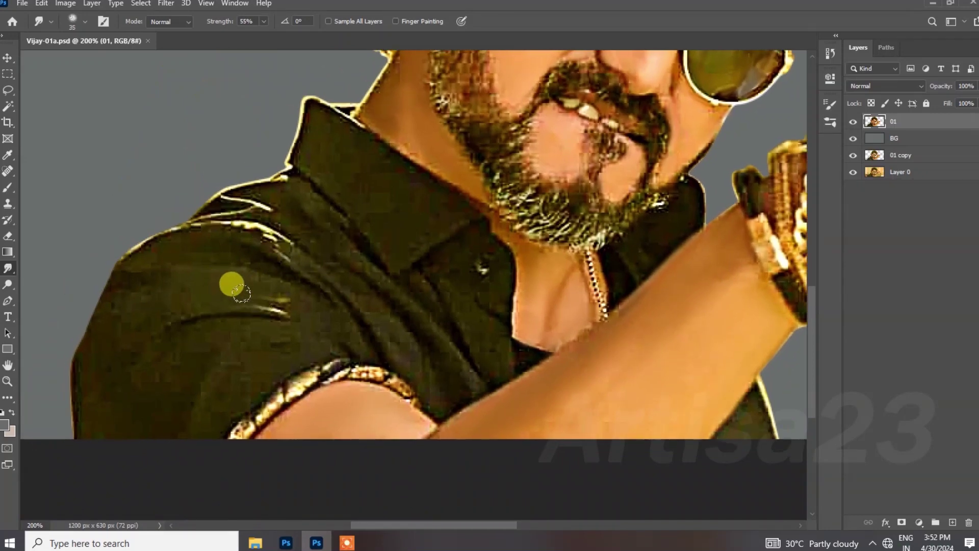
mouse_move(232, 284)
mouse_down()
mouse_move(186, 280)
mouse_move(258, 310)
mouse_move(164, 372)
mouse_up()
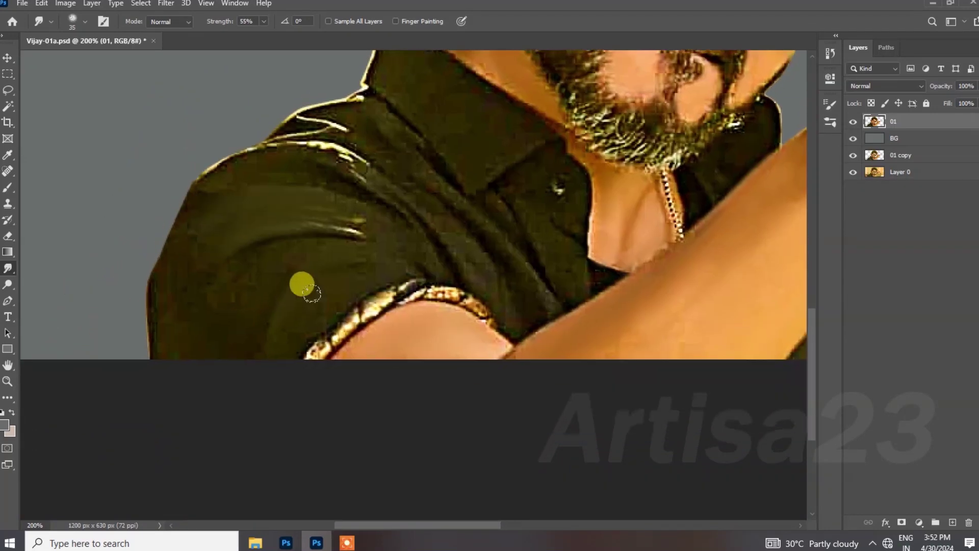
mouse_move(312, 293)
mouse_down()
mouse_move(192, 292)
mouse_move(144, 363)
mouse_move(384, 219)
mouse_move(376, 236)
mouse_move(338, 162)
mouse_move(268, 149)
mouse_move(378, 164)
mouse_move(414, 215)
mouse_up()
key(bracketleft)
key(bracketright)
mouse_move(379, 147)
mouse_down()
mouse_move(480, 271)
mouse_move(527, 291)
mouse_move(411, 158)
mouse_move(545, 228)
mouse_move(523, 197)
mouse_move(576, 200)
mouse_up()
key(bracketleft)
key(bracketleft)
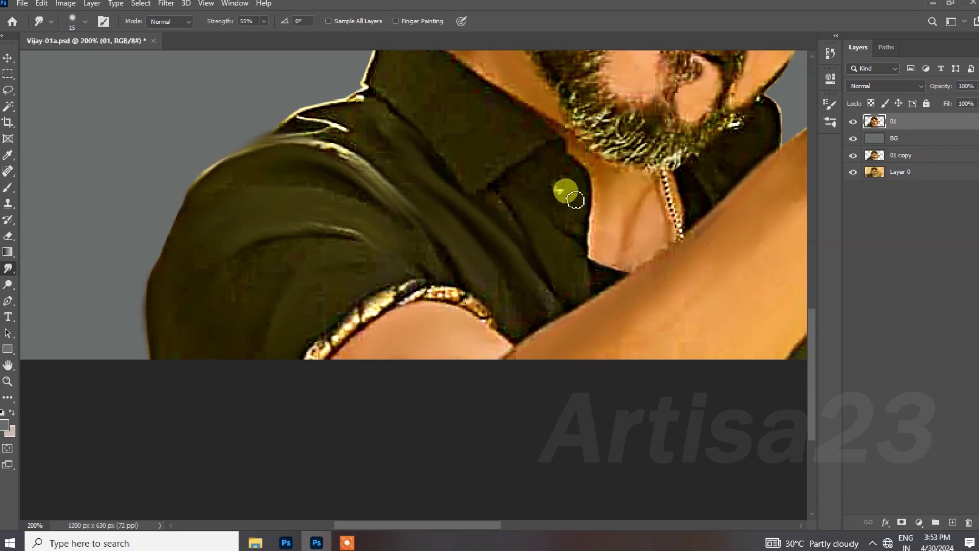
Smudge the shirt's button area, collar and front folds into smooth fabric.
drag(579, 186, 553, 194)
key(bracketright)
key(bracketright)
key(bracketright)
key(bracketright)
drag(478, 113, 496, 203)
mouse_move(404, 152)
mouse_down()
mouse_move(465, 247)
mouse_move(512, 167)
mouse_move(529, 177)
mouse_move(475, 142)
mouse_move(386, 189)
mouse_move(352, 230)
mouse_move(306, 240)
mouse_move(329, 217)
mouse_move(399, 215)
mouse_move(410, 181)
mouse_move(477, 172)
mouse_move(620, 274)
mouse_move(614, 336)
mouse_up()
Smooth the patterned trim along the sleeve's edge with a smaller smudge brush.
key(bracketleft)
key(bracketleft)
key(bracketleft)
mouse_move(443, 354)
mouse_down()
mouse_move(464, 259)
mouse_move(358, 341)
mouse_move(461, 285)
mouse_move(511, 296)
mouse_move(513, 323)
mouse_move(359, 339)
mouse_up()
key(bracketright)
scroll(502, 339, up, 4)
scroll(524, 349, right, 2)
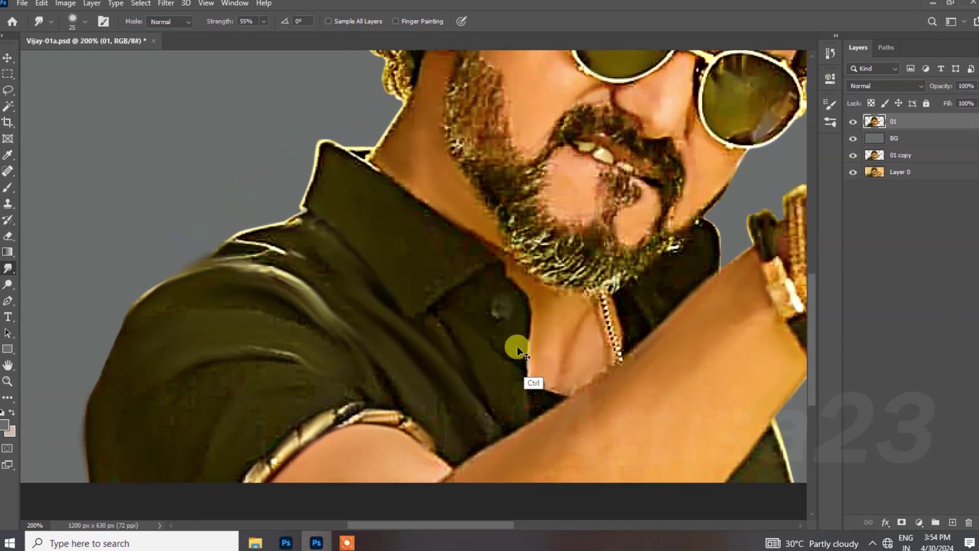
Choose a speckled bristle brush tip for the Smudge tool to paint hair strands.
key(ctrl+minus)
click(104, 21)
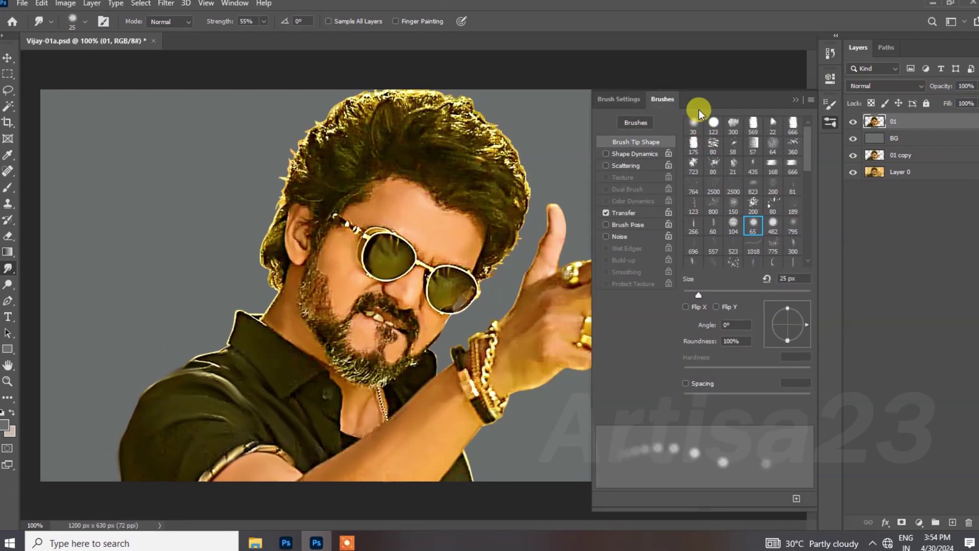
mouse_move(813, 313)
mouse_down()
mouse_move(808, 396)
mouse_move(808, 388)
mouse_up()
click(765, 402)
click(797, 100)
Smudge the hair above the forehead and ear into flowing strands with a 25 px bristle brush.
key(ctrl+plus)
drag(375, 102, 398, 280)
key(bracketleft)
key(bracketleft)
key(bracketleft)
key(bracketleft)
key(bracketleft)
key(bracketleft)
key(bracketleft)
key(bracketleft)
key(bracketleft)
drag(326, 131, 338, 183)
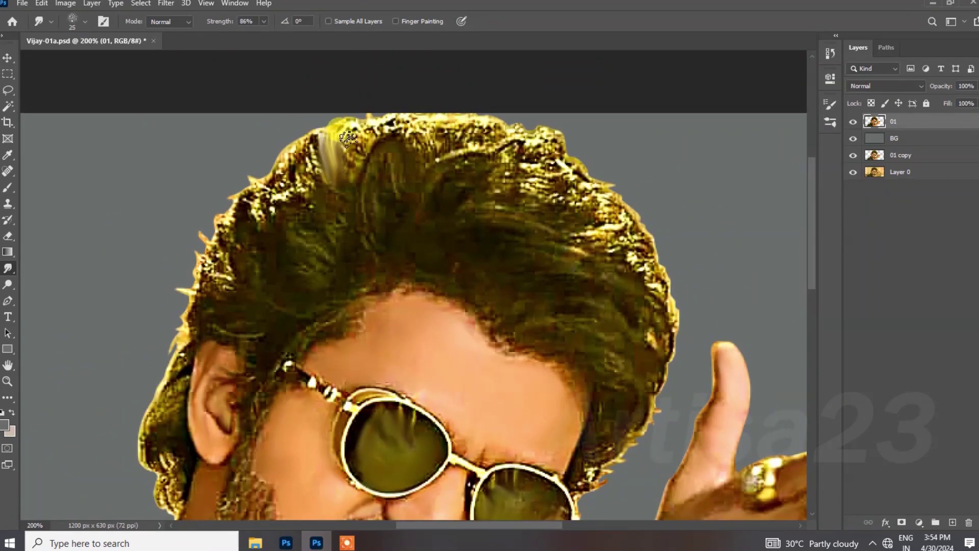
mouse_move(315, 139)
mouse_down()
mouse_move(327, 199)
mouse_move(284, 258)
mouse_up()
drag(293, 205, 322, 277)
mouse_move(252, 200)
mouse_down()
mouse_move(262, 242)
mouse_move(268, 173)
mouse_move(313, 126)
mouse_move(368, 122)
mouse_move(422, 142)
mouse_move(364, 321)
mouse_move(360, 299)
mouse_move(410, 283)
mouse_move(351, 226)
mouse_move(290, 228)
mouse_move(217, 263)
mouse_move(221, 213)
mouse_up()
Smudge the bright hair edges from behind the ear up to the crown into strands with a smaller bristle brush.
key(bracketleft)
mouse_move(216, 291)
mouse_down()
mouse_move(208, 310)
mouse_move(291, 316)
mouse_move(234, 339)
mouse_move(361, 314)
mouse_move(258, 304)
mouse_move(192, 324)
mouse_move(197, 317)
mouse_move(163, 370)
mouse_move(145, 439)
mouse_move(175, 466)
mouse_up()
mouse_move(152, 437)
mouse_down()
mouse_move(149, 350)
mouse_move(247, 259)
mouse_move(223, 231)
mouse_move(292, 266)
mouse_move(271, 313)
mouse_up()
drag(395, 105, 444, 119)
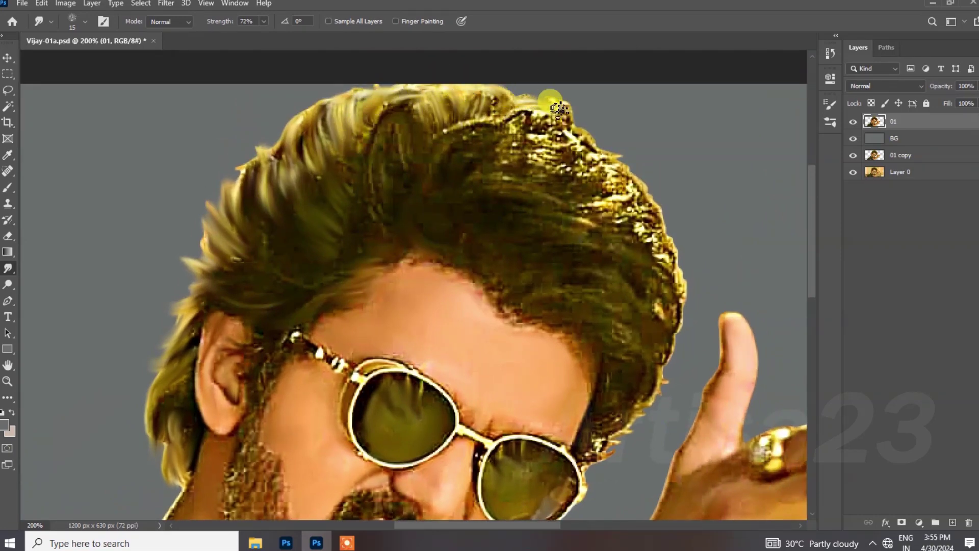
Smudge the speckled highlights on the crown and far side of the hair into soft flowing strands.
drag(542, 111, 507, 112)
mouse_move(438, 149)
mouse_down()
mouse_move(539, 156)
mouse_move(530, 157)
mouse_move(536, 136)
mouse_move(573, 138)
mouse_up()
mouse_move(522, 161)
mouse_down()
mouse_move(616, 184)
mouse_move(606, 163)
mouse_up()
drag(658, 204, 571, 216)
drag(638, 200, 573, 167)
mouse_move(641, 228)
mouse_down()
mouse_move(665, 254)
mouse_move(611, 253)
mouse_up()
mouse_move(676, 312)
mouse_down()
mouse_move(602, 330)
mouse_move(565, 290)
mouse_up()
drag(656, 236, 614, 196)
Smudge the hair beside the far temple down to the sunglasses into strands with a 20 px bristle brush.
mouse_move(580, 298)
mouse_down()
mouse_move(570, 194)
mouse_move(492, 158)
mouse_up()
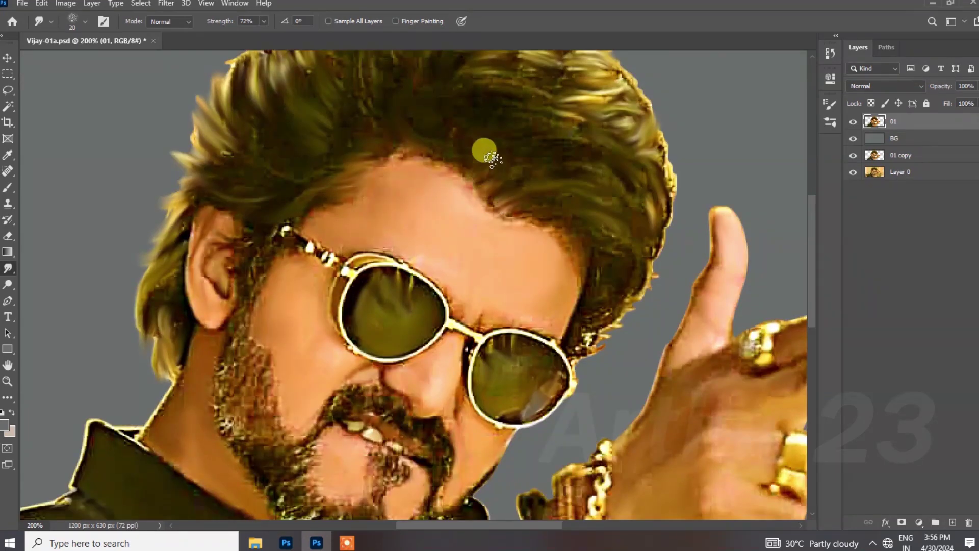
mouse_move(612, 247)
mouse_down()
mouse_move(628, 274)
mouse_move(659, 248)
mouse_up()
mouse_move(672, 203)
mouse_down()
mouse_move(595, 302)
mouse_move(577, 352)
mouse_up()
Smudge the sideburn and cheek beard below the ear into soft strands along the growth direction.
drag(467, 410, 542, 283)
key(ctrl+plus)
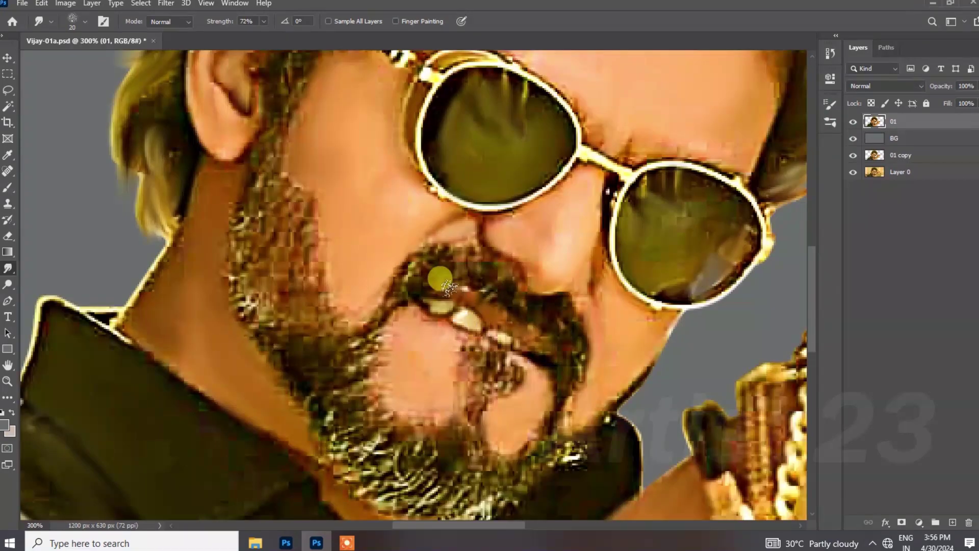
mouse_move(281, 68)
mouse_down()
mouse_move(254, 193)
mouse_move(276, 200)
mouse_move(261, 224)
mouse_move(290, 187)
mouse_move(305, 184)
mouse_move(306, 221)
mouse_move(264, 267)
mouse_move(240, 209)
mouse_move(229, 295)
mouse_move(261, 304)
mouse_move(268, 342)
mouse_move(311, 319)
mouse_move(236, 310)
mouse_move(262, 337)
mouse_move(353, 329)
mouse_move(355, 348)
mouse_move(313, 299)
mouse_up()
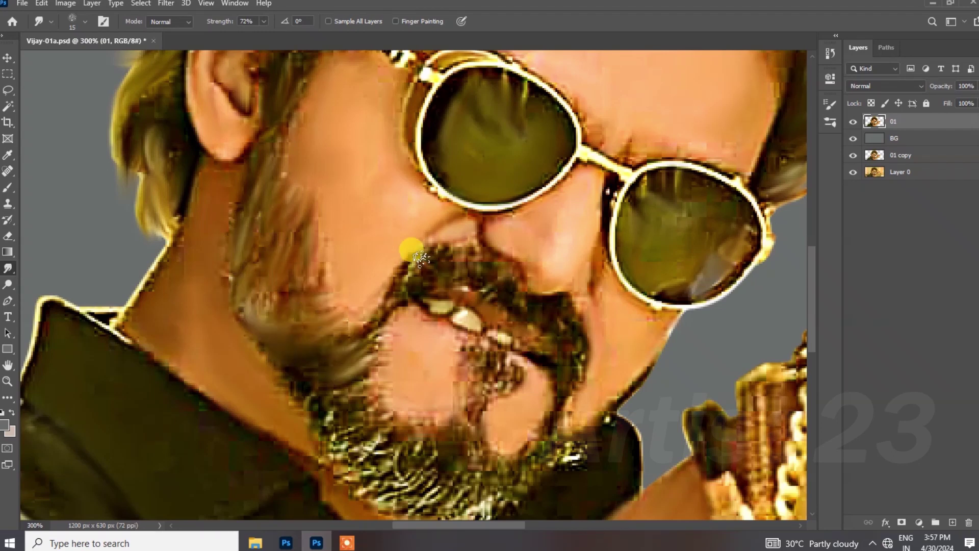
Smudge the moustache and the beard patch under the lip into fine strands, reducing the brush to 10 px.
drag(421, 259, 390, 300)
key([)
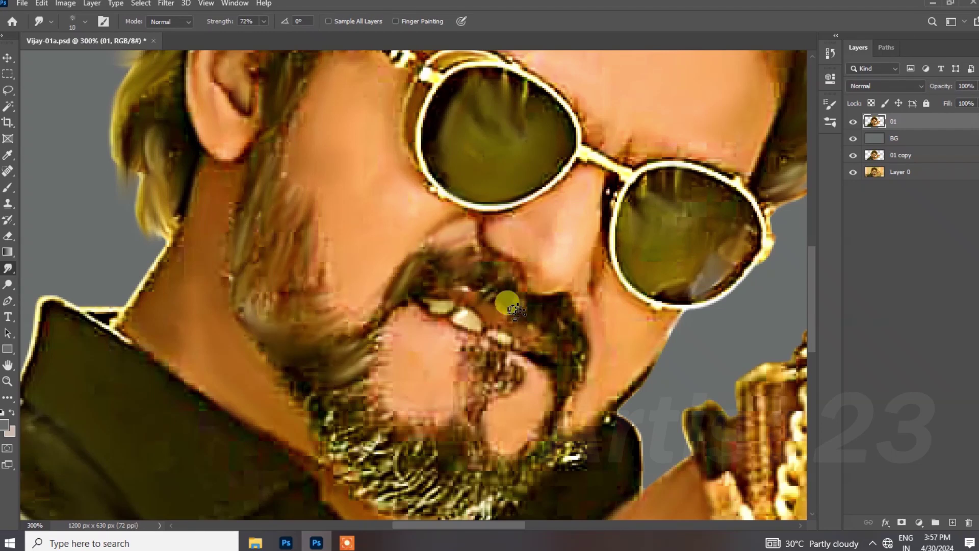
mouse_move(582, 349)
mouse_down()
mouse_move(555, 427)
mouse_move(506, 389)
mouse_move(488, 354)
mouse_up()
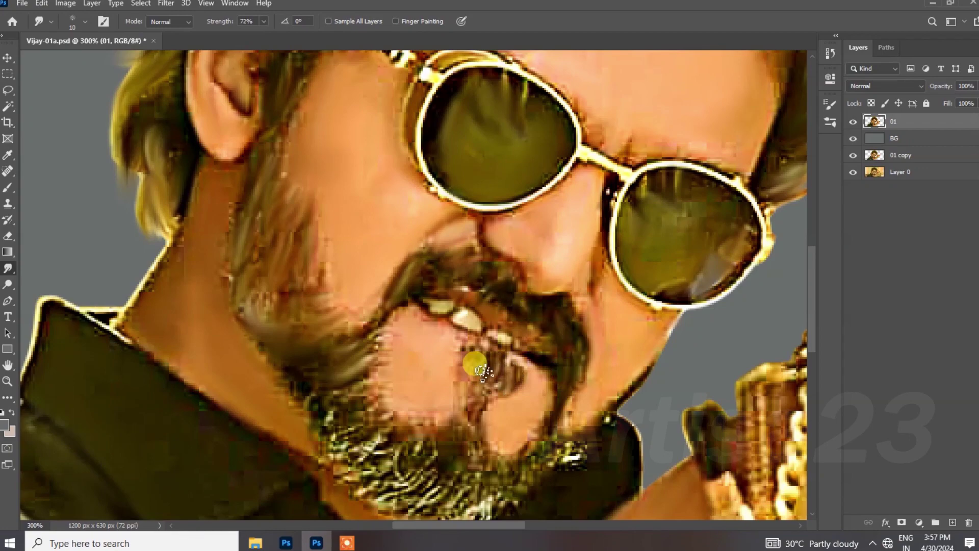
mouse_move(480, 401)
mouse_down()
mouse_move(474, 428)
mouse_move(437, 430)
mouse_up()
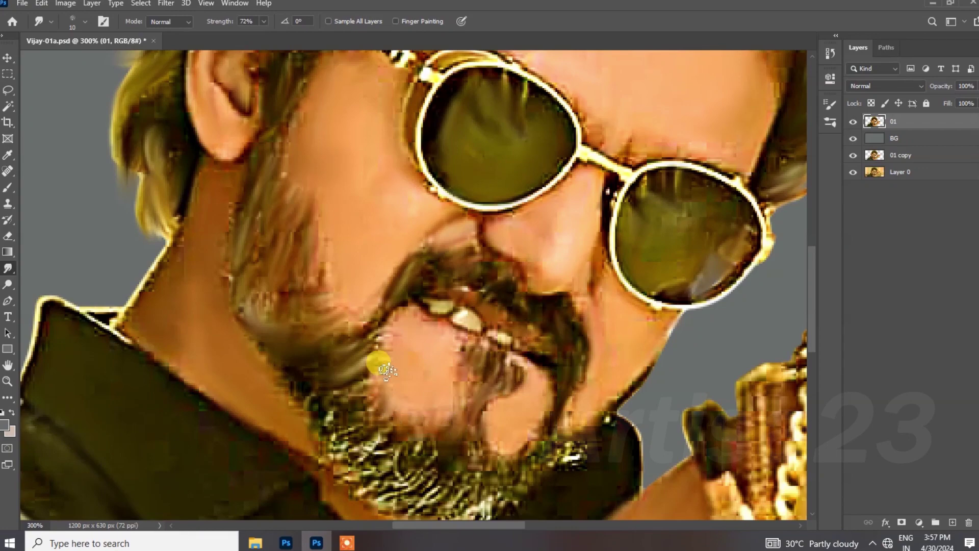
Smudge the chin beard and jaw edge into curved strands with a 15 px bristle brush.
drag(363, 432, 401, 310)
key(bracketright)
mouse_move(466, 350)
mouse_down()
mouse_move(436, 385)
mouse_move(396, 347)
mouse_move(408, 315)
mouse_move(388, 290)
mouse_move(350, 278)
mouse_up()
mouse_move(504, 353)
mouse_down()
mouse_move(465, 313)
mouse_move(523, 336)
mouse_move(495, 393)
mouse_up()
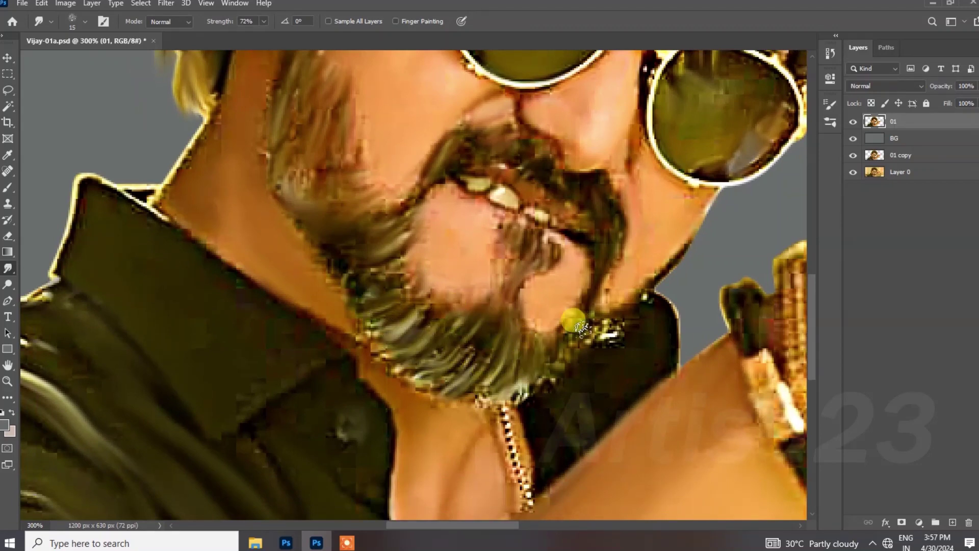
mouse_move(586, 305)
mouse_down()
mouse_move(583, 342)
mouse_move(554, 321)
mouse_up()
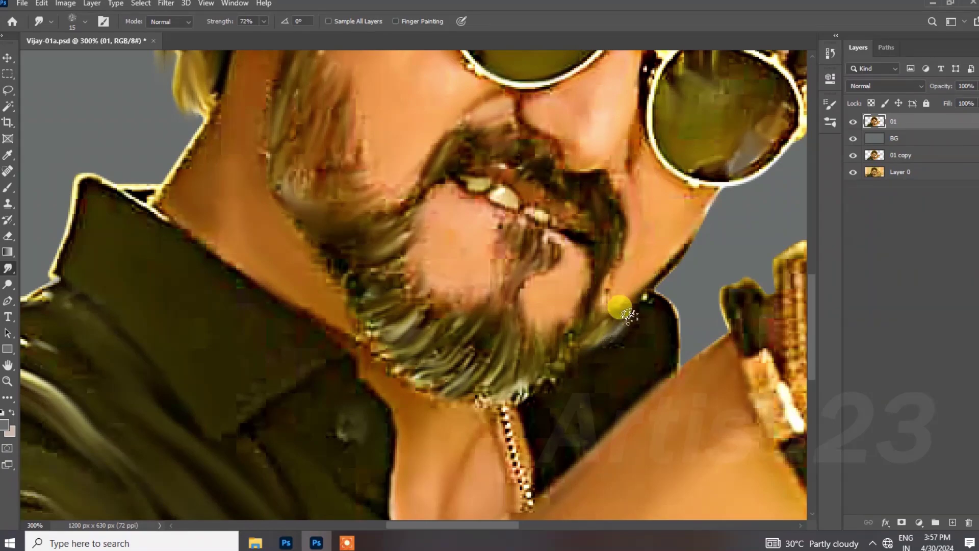
Extend the canvas above the head with the Crop tool to make it 1200 x 669 px.
key(ctrl+1)
key(ctrl+minus)
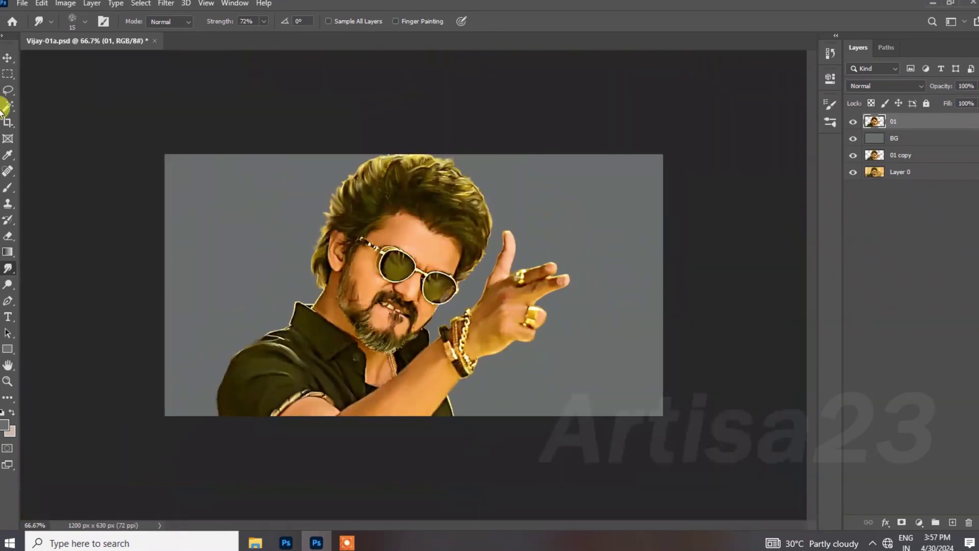
click(8, 122)
drag(419, 148, 415, 132)
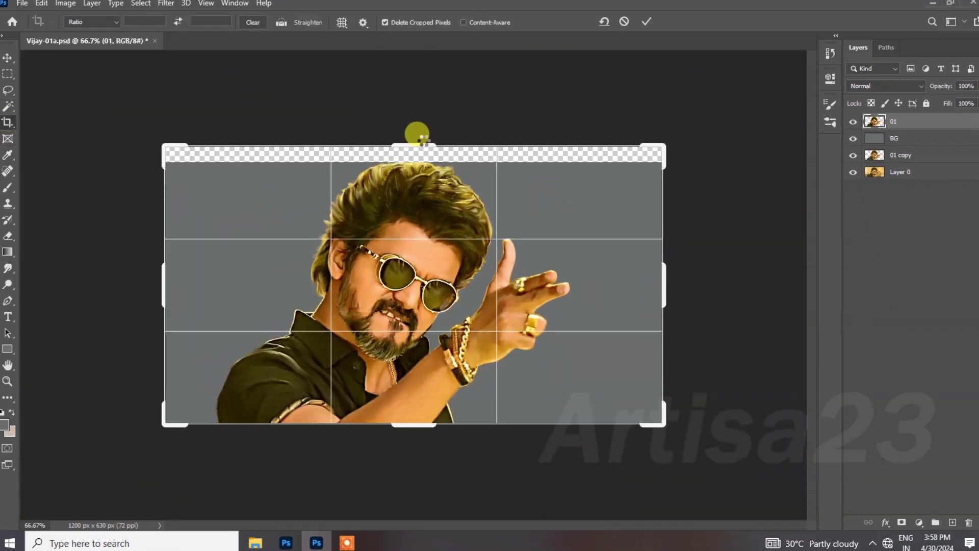
key(Return)
Add a new layer above the BG layer and name it BG Color.
click(890, 138)
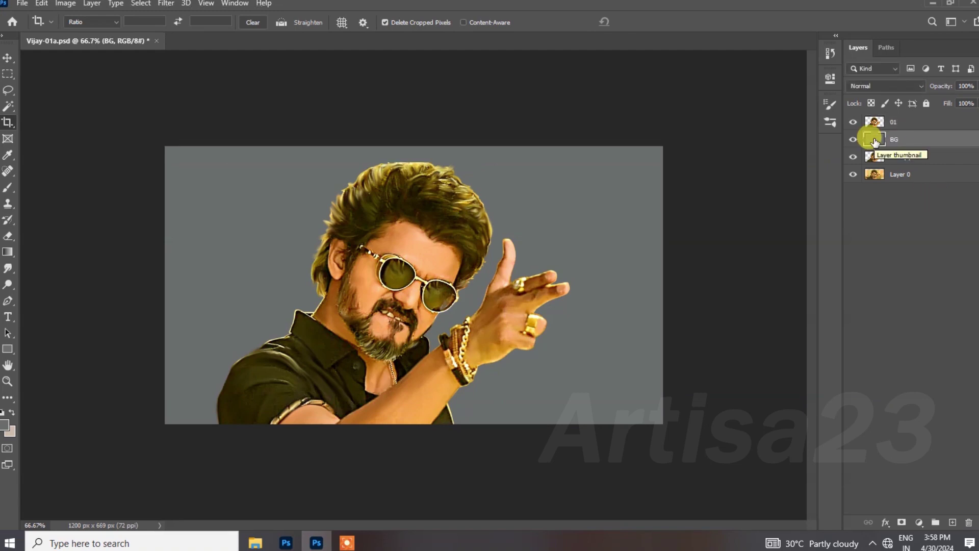
click(7, 58)
click(952, 522)
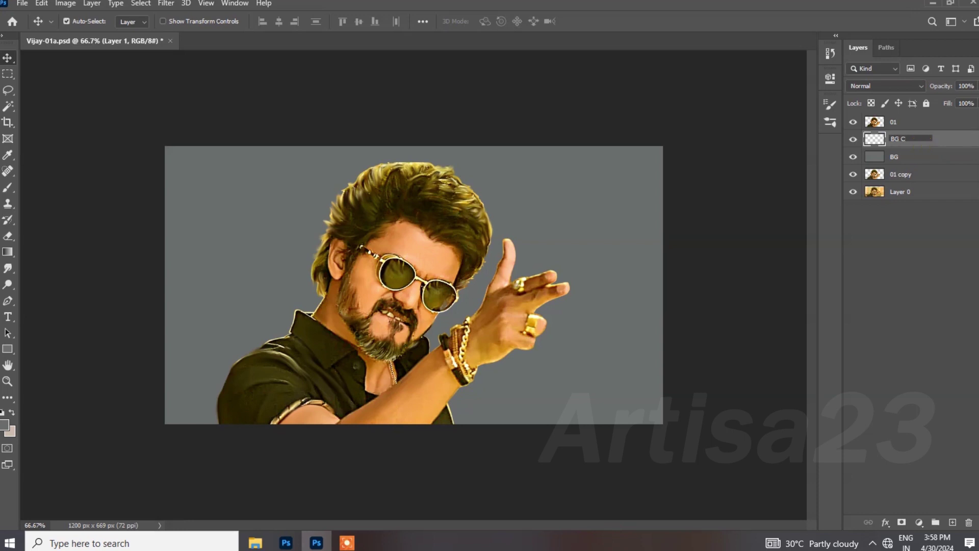
click(960, 152)
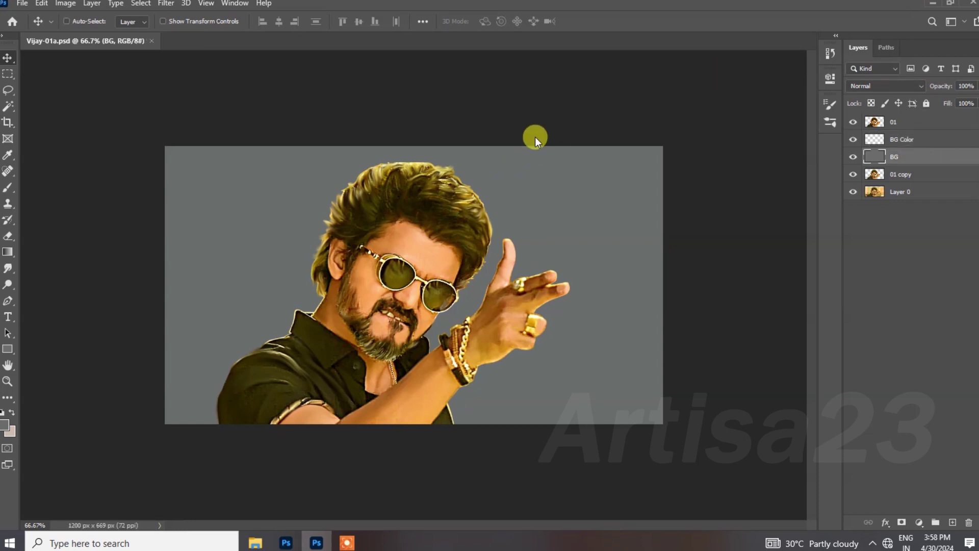
Save the document as a separate Photoshop file named Vijay-01b.
key(ctrl+shift+s)
click(125, 228)
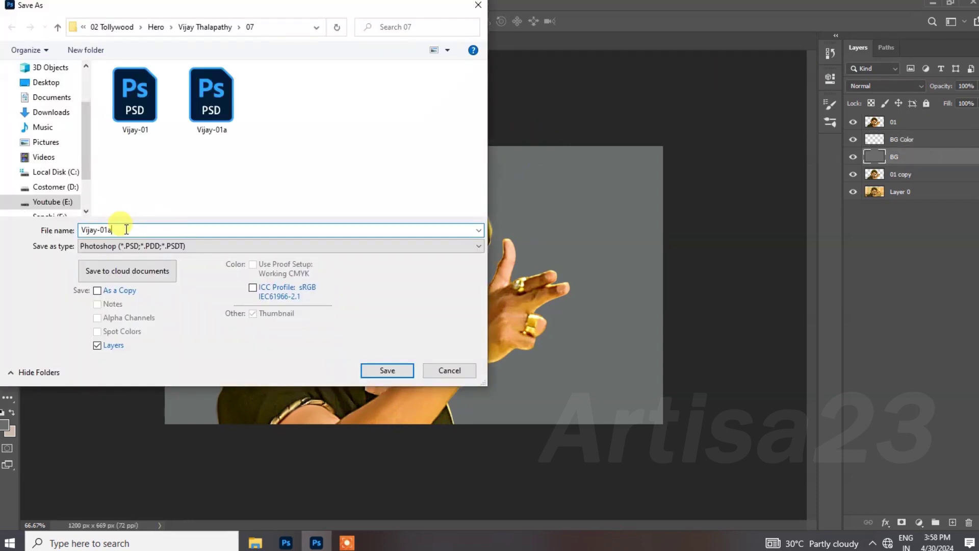
key(BackSpace)
text(b)
click(390, 248)
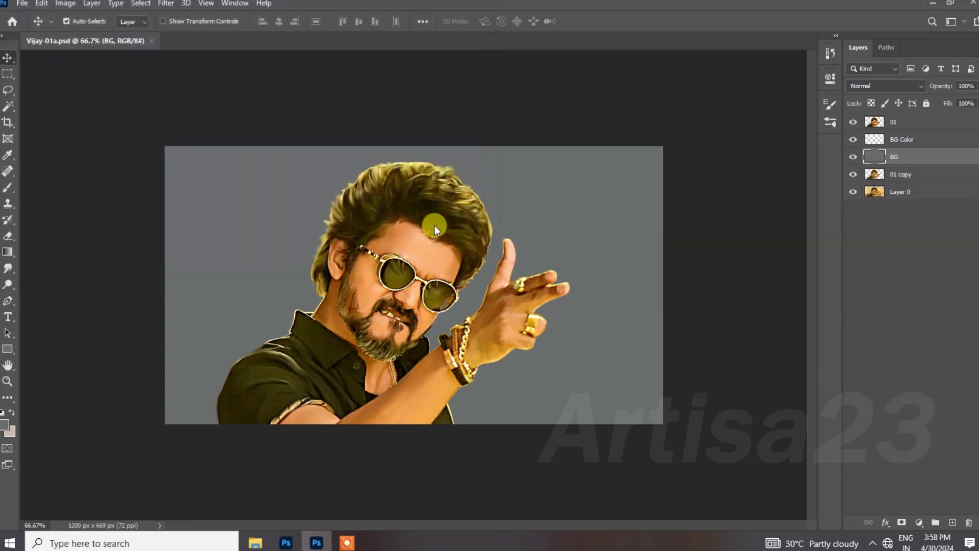
Make BG Color the active layer and set the foreground color to teal #547a76.
key(alt+bracketright)
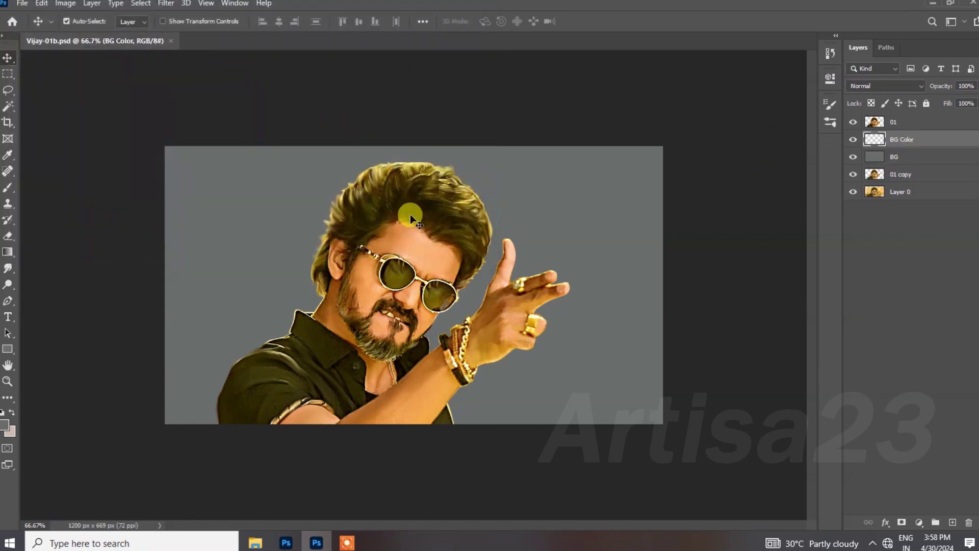
click(9, 427)
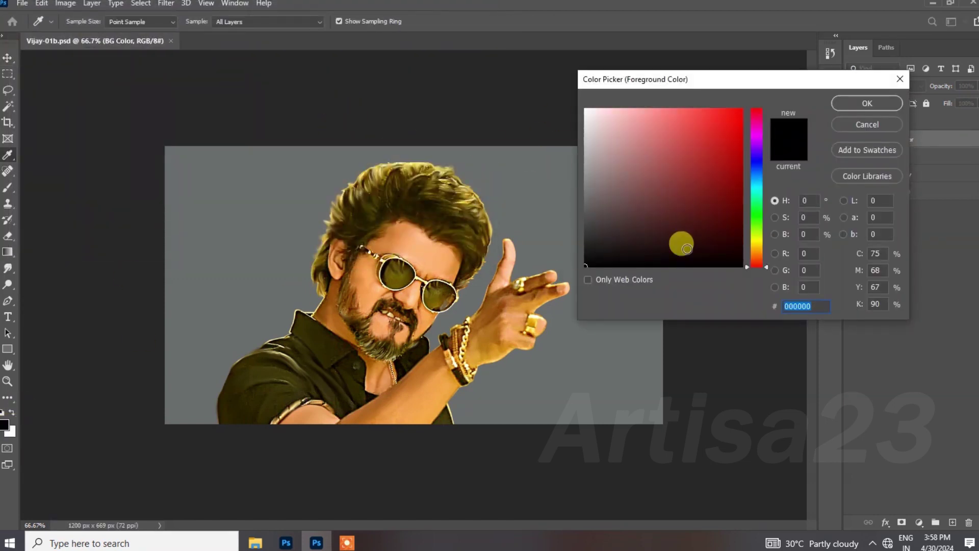
click(755, 243)
click(644, 190)
click(755, 191)
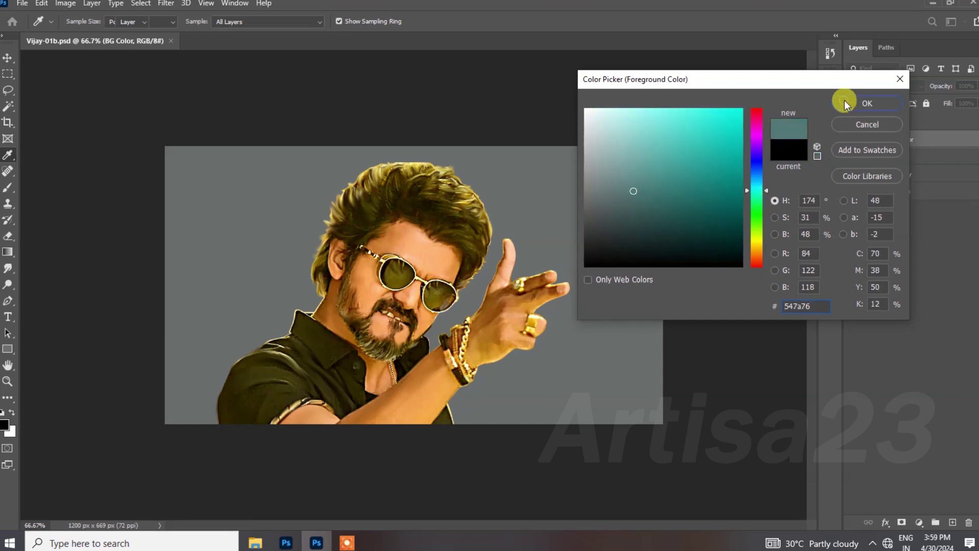
click(845, 102)
Choose a rough painterly brush tip for the Brush tool and reduce it to 100 px.
click(7, 188)
click(101, 22)
click(665, 100)
click(761, 303)
click(796, 100)
key(bracketleft)
key(bracketleft)
key(bracketleft)
key(bracketleft)
key(bracketleft)
key(bracketleft)
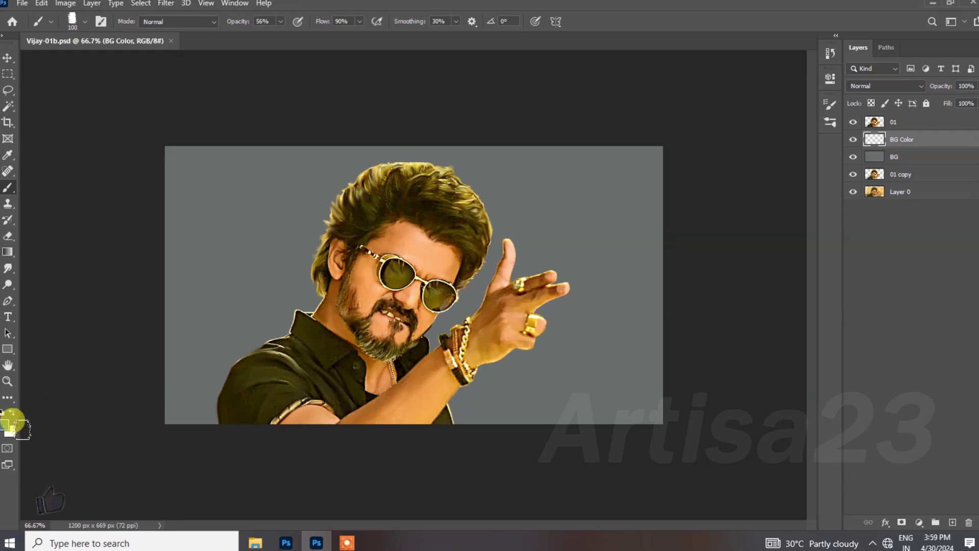
Paint a teal patch behind the neck and shoulder with a 150 px brush at 90% opacity.
click(281, 21)
drag(278, 36, 300, 35)
key(bracketright)
key(bracketright)
mouse_move(298, 225)
mouse_down()
mouse_move(271, 282)
mouse_move(236, 317)
mouse_up()
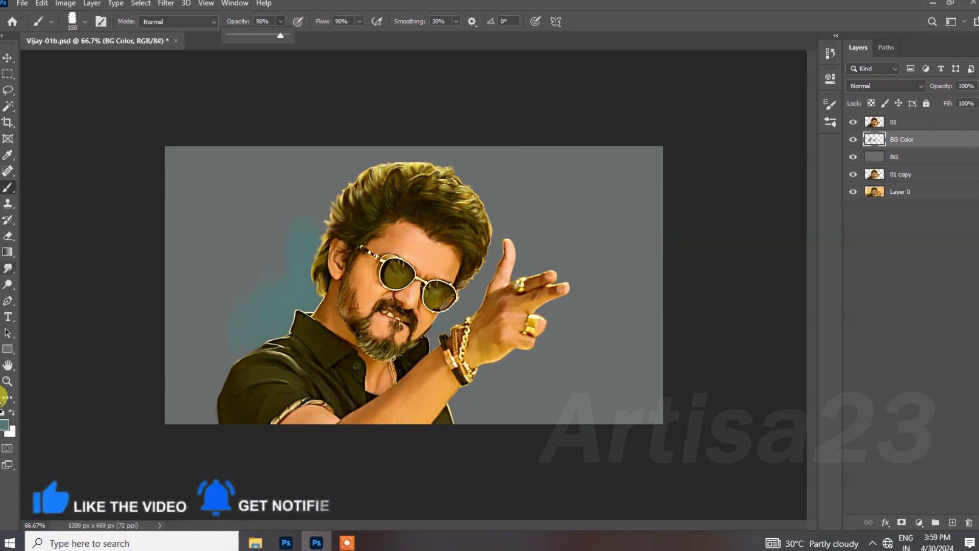
Choose an ochre foreground color and paint patches on both sides of the hair.
click(5, 424)
click(757, 248)
click(677, 157)
click(858, 100)
mouse_move(460, 262)
mouse_down()
mouse_move(431, 256)
mouse_move(499, 235)
mouse_up()
drag(292, 206, 245, 265)
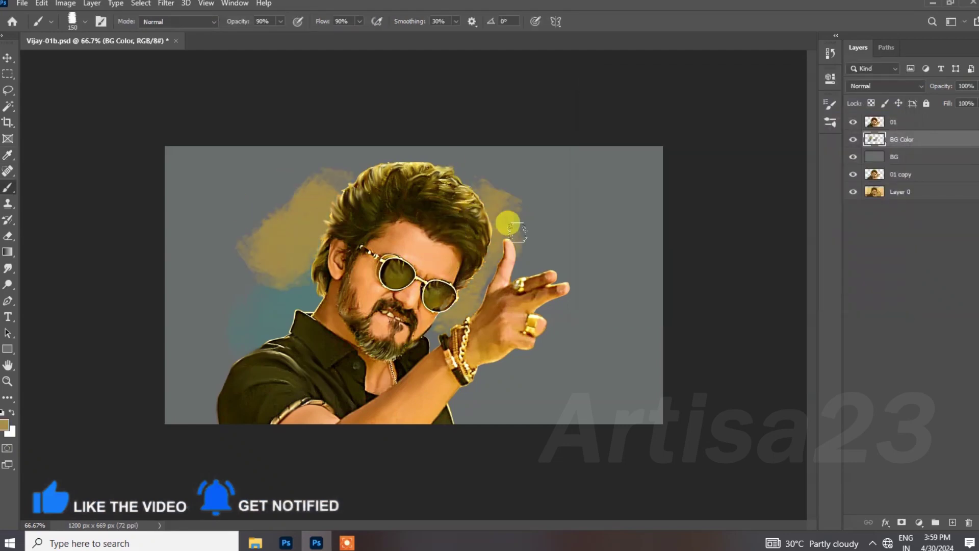
drag(516, 212, 518, 230)
Paint dark teal patches behind the shoulder and around the hand on the BG Color layer, saving the document.
click(5, 424)
click(757, 192)
click(663, 189)
click(651, 212)
click(867, 103)
mouse_move(423, 337)
mouse_down()
mouse_move(245, 290)
mouse_move(220, 362)
mouse_up()
mouse_move(453, 328)
mouse_down()
mouse_move(479, 323)
mouse_move(575, 291)
mouse_up()
key(ctrl+s)
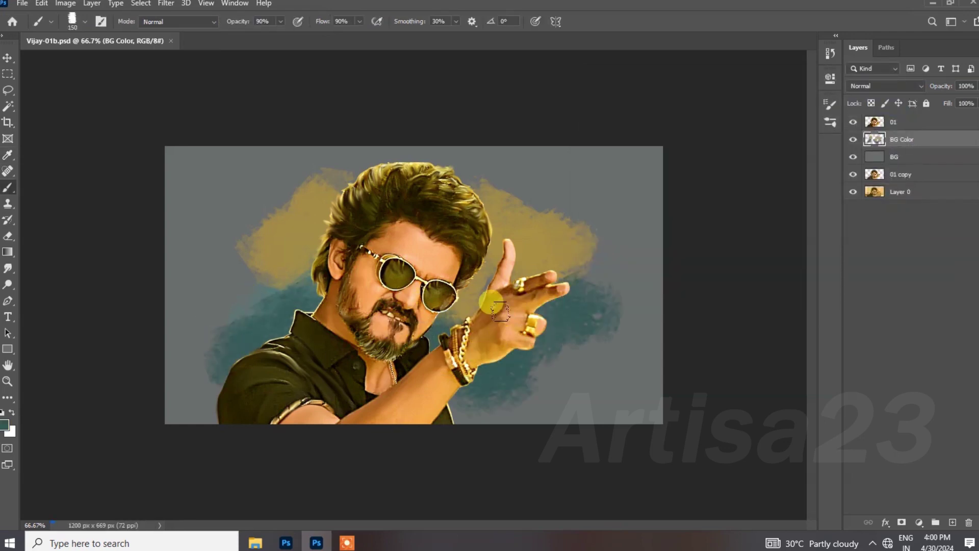
drag(261, 265, 214, 352)
drag(550, 309, 585, 287)
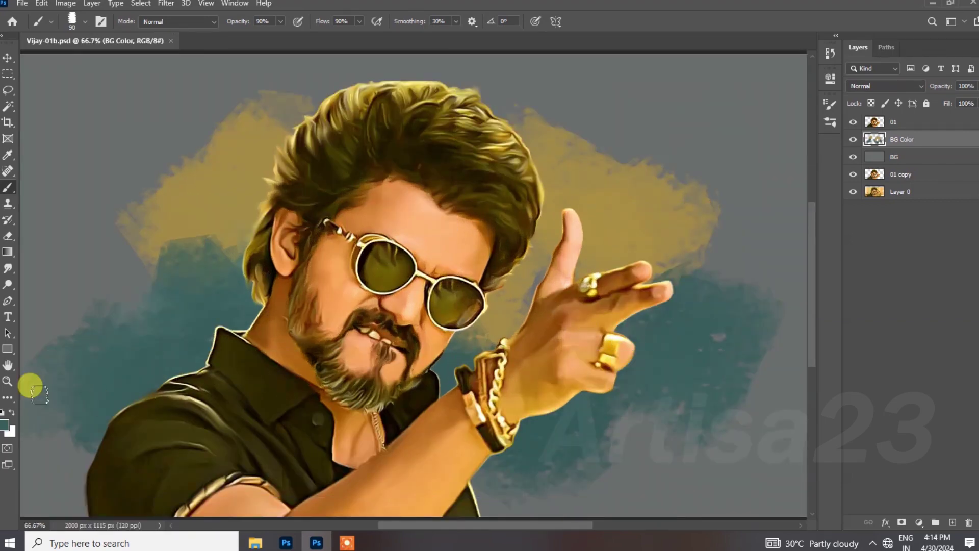
Choose a dark brown foreground color and shade the background behind the collar and shoulder with a 150 px brush.
click(5, 425)
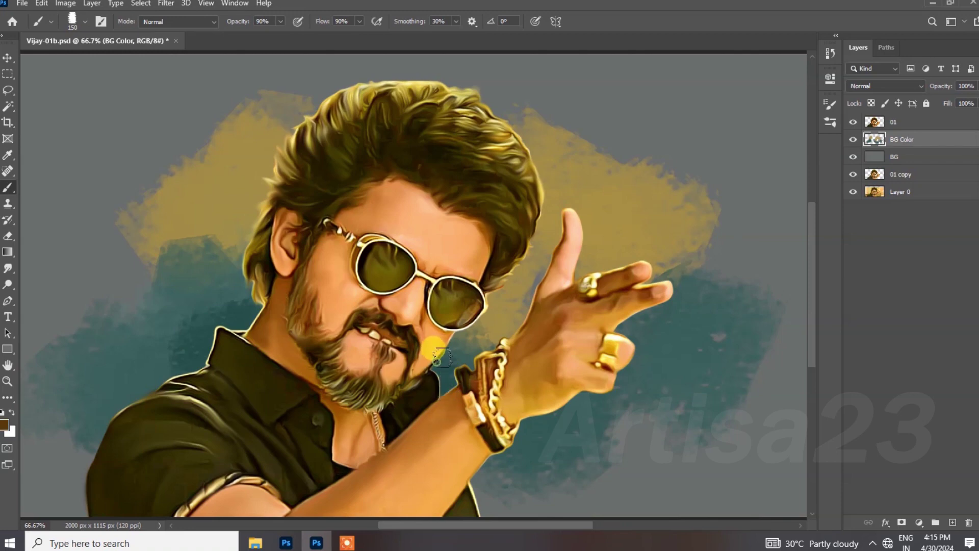
mouse_move(112, 414)
mouse_down()
mouse_move(106, 409)
mouse_move(218, 330)
mouse_up()
alt+click(253, 275)
mouse_move(252, 236)
mouse_down()
mouse_move(190, 265)
mouse_move(229, 344)
mouse_move(219, 276)
mouse_move(210, 349)
mouse_move(199, 348)
mouse_up()
Blend the ochre and teal patches beside the ear and shoulder by brushing with colors sampled from the painting.
alt+click(249, 286)
mouse_move(250, 286)
mouse_down()
mouse_move(219, 265)
mouse_move(233, 236)
mouse_up()
alt+click(313, 165)
mouse_move(312, 164)
mouse_down()
mouse_move(237, 176)
mouse_move(249, 106)
mouse_move(234, 292)
mouse_up()
alt+click(297, 164)
alt+click(292, 218)
mouse_move(293, 219)
mouse_down()
mouse_move(255, 254)
mouse_move(200, 277)
mouse_move(250, 306)
mouse_up()
alt+click(336, 229)
mouse_move(281, 236)
mouse_down()
mouse_move(286, 227)
mouse_move(177, 299)
mouse_move(134, 355)
mouse_up()
Sample a dark tone near the shoulder and paint shadows in the background below the wrist and hand.
click(703, 329)
alt+click(229, 332)
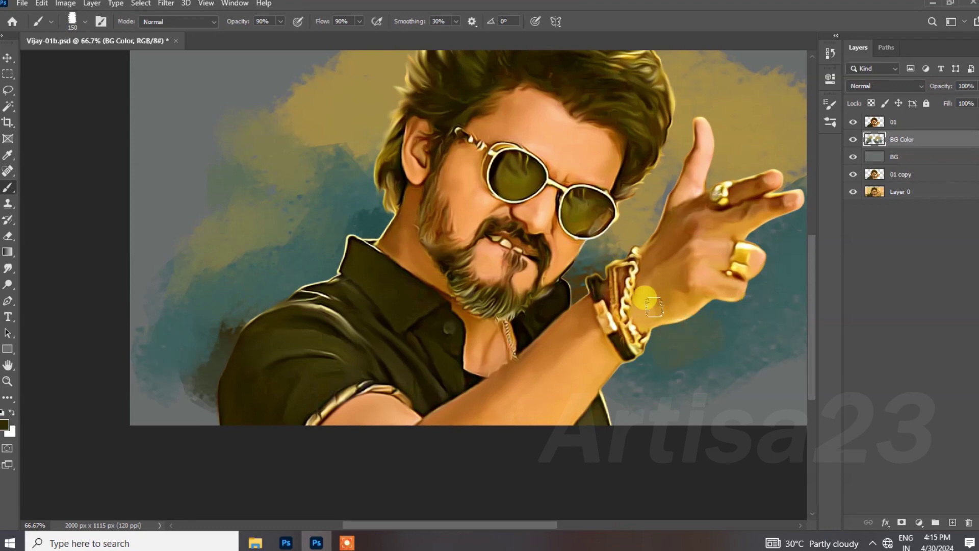
drag(696, 332, 612, 341)
alt+click(607, 389)
mouse_move(635, 394)
mouse_down()
mouse_move(590, 393)
mouse_move(666, 390)
mouse_move(658, 353)
mouse_move(701, 339)
mouse_move(714, 376)
mouse_move(728, 343)
mouse_move(660, 372)
mouse_move(663, 357)
mouse_move(694, 356)
mouse_move(666, 354)
mouse_up()
alt+click(603, 414)
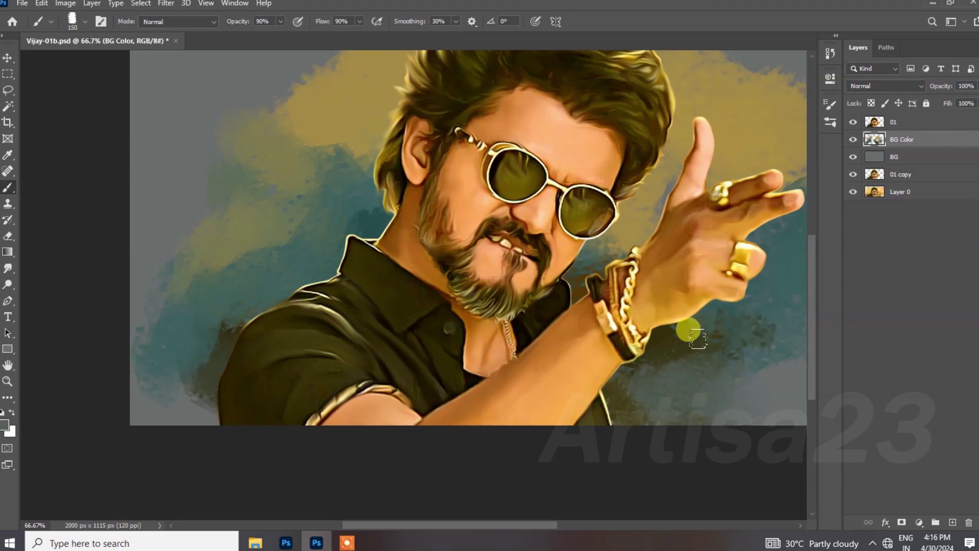
Blend the background beneath the hand with sampled gray and teal tones.
key(ctrl+minus)
alt+click(574, 387)
mouse_move(574, 386)
mouse_down()
mouse_move(621, 393)
mouse_move(602, 426)
mouse_move(560, 396)
mouse_move(571, 424)
mouse_move(636, 408)
mouse_move(672, 354)
mouse_up()
alt+click(653, 400)
alt+click(635, 403)
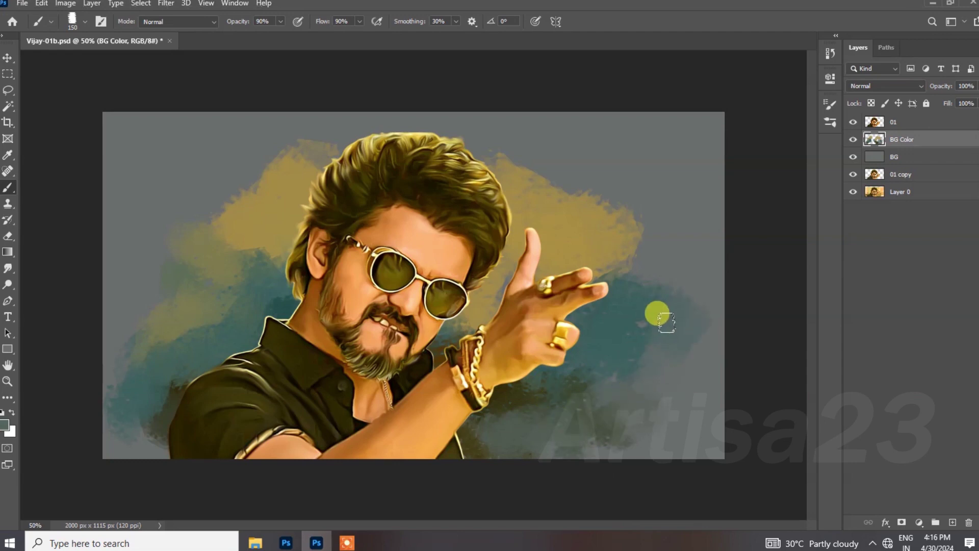
Extend the ochre background around the hair and soften its outer edges using sampled tones and a 200 px brush.
alt+click(620, 256)
mouse_move(620, 257)
mouse_down()
mouse_move(607, 240)
mouse_move(579, 260)
mouse_move(635, 167)
mouse_up()
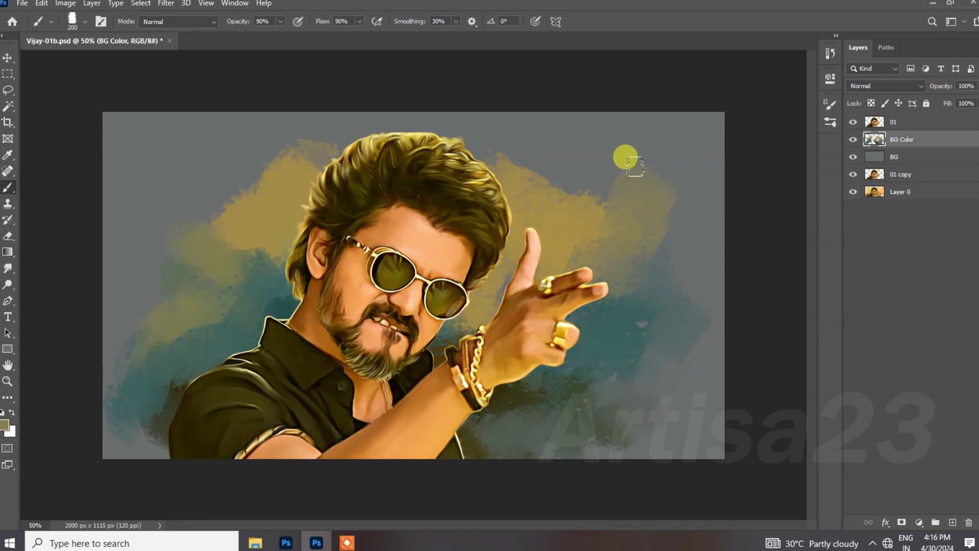
mouse_move(575, 166)
mouse_down()
mouse_move(561, 150)
mouse_move(551, 172)
mouse_up()
mouse_move(502, 145)
mouse_down()
mouse_move(498, 125)
mouse_move(176, 175)
mouse_move(273, 134)
mouse_move(364, 170)
mouse_up()
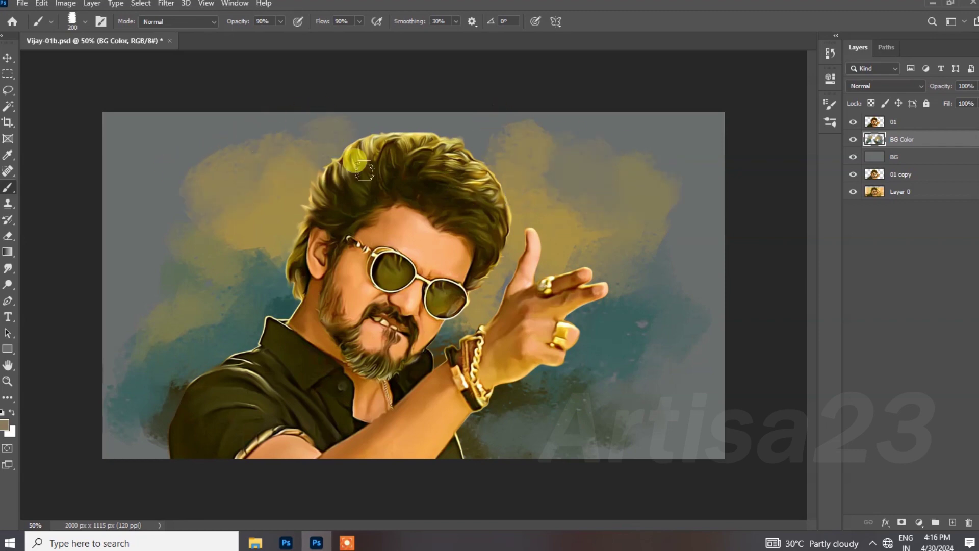
alt+click(208, 253)
drag(206, 255, 157, 242)
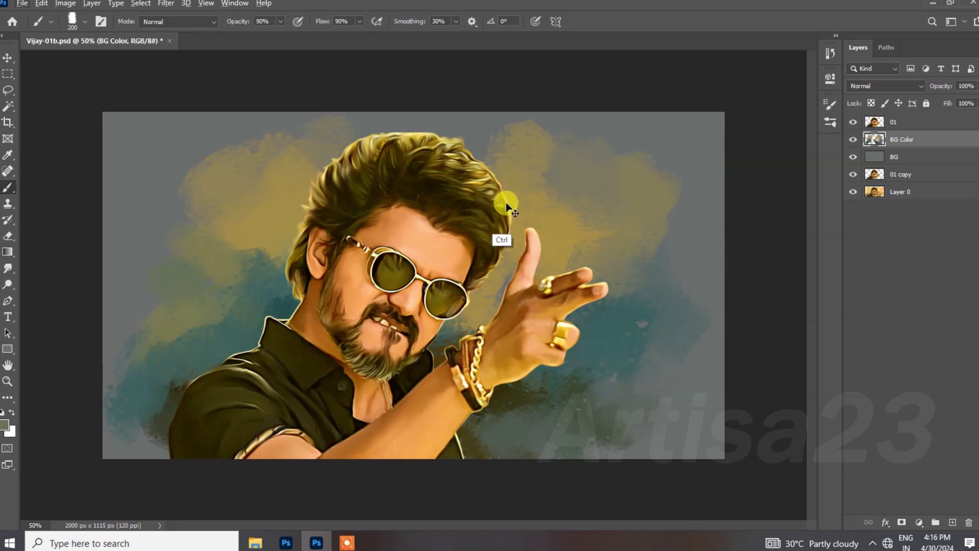
Save the document, and save it again as Vijay-01.psd, replacing the existing file.
key(ctrl+plus)
key(ctrl+plus)
drag(359, 348, 372, 286)
key(ctrl+s)
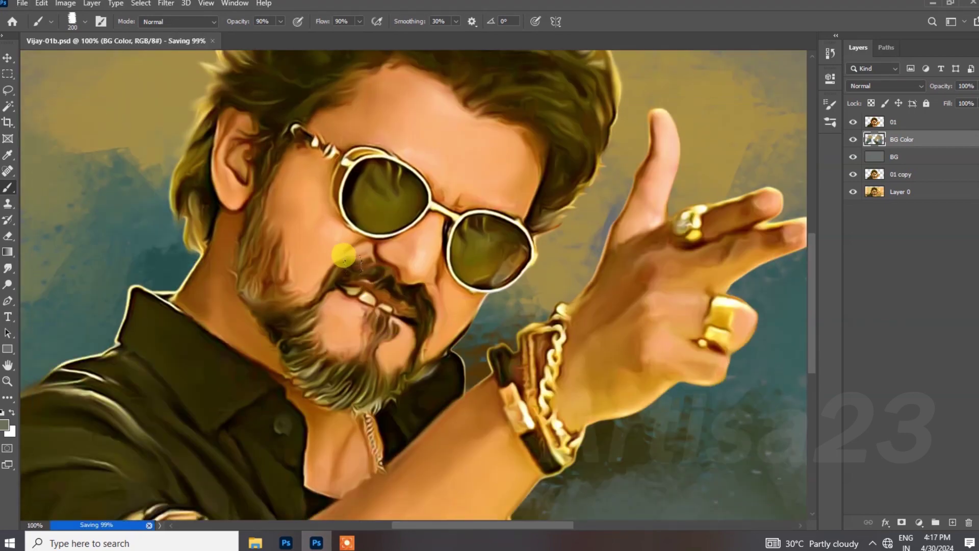
key(ctrl+shift+s)
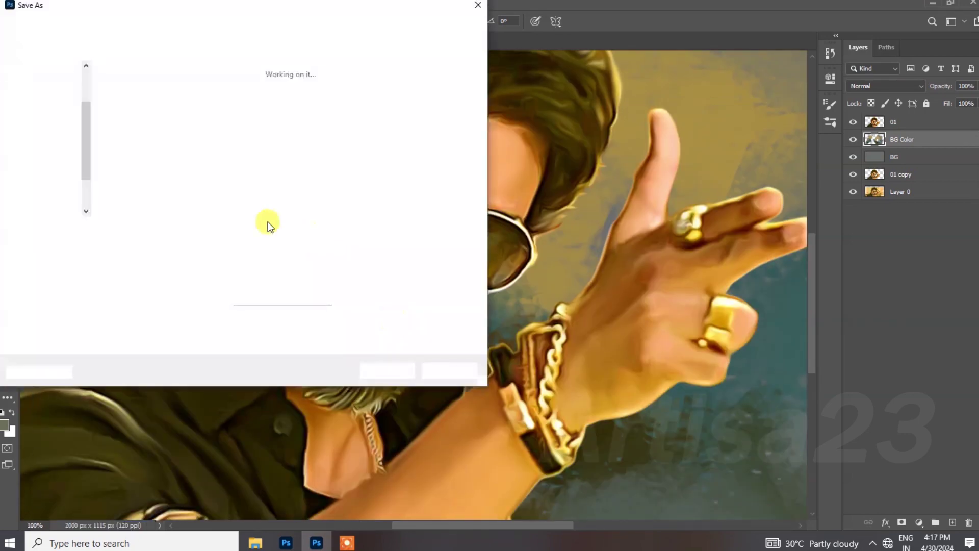
click(393, 368)
click(522, 270)
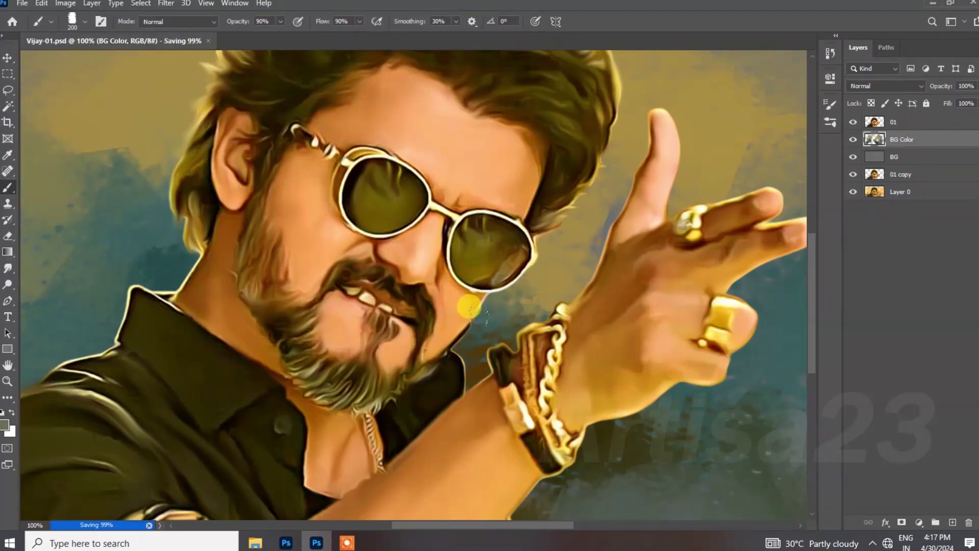
Smudge the beard on layer 01 from the sideburn to the chin with a 25 px Smudge brush.
click(907, 122)
right_click(8, 268)
click(51, 293)
drag(243, 267, 377, 393)
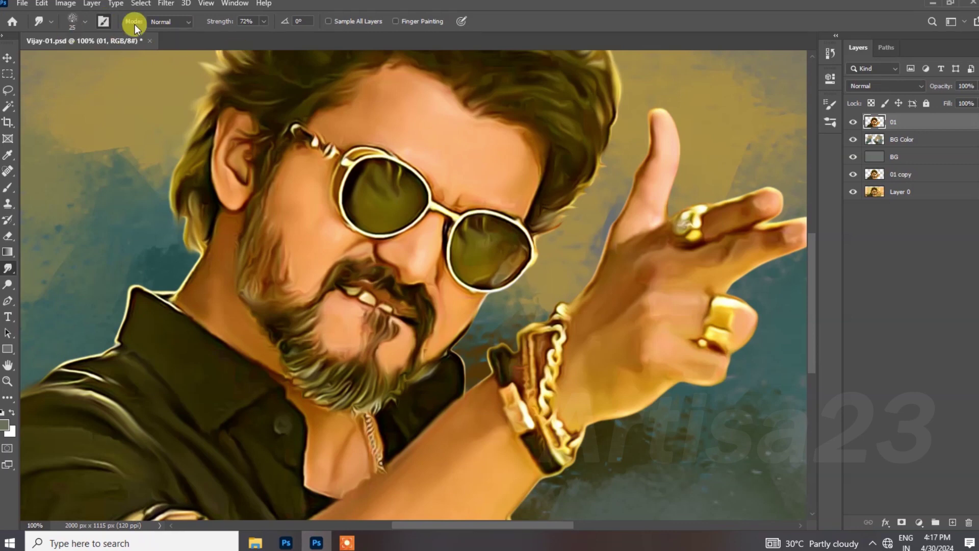
Load the Smudge Brush 3_Artisa23 preset from the Skin smudge Brush group for the Smudge tool.
click(104, 22)
key(ctrl+minus)
click(104, 21)
click(103, 21)
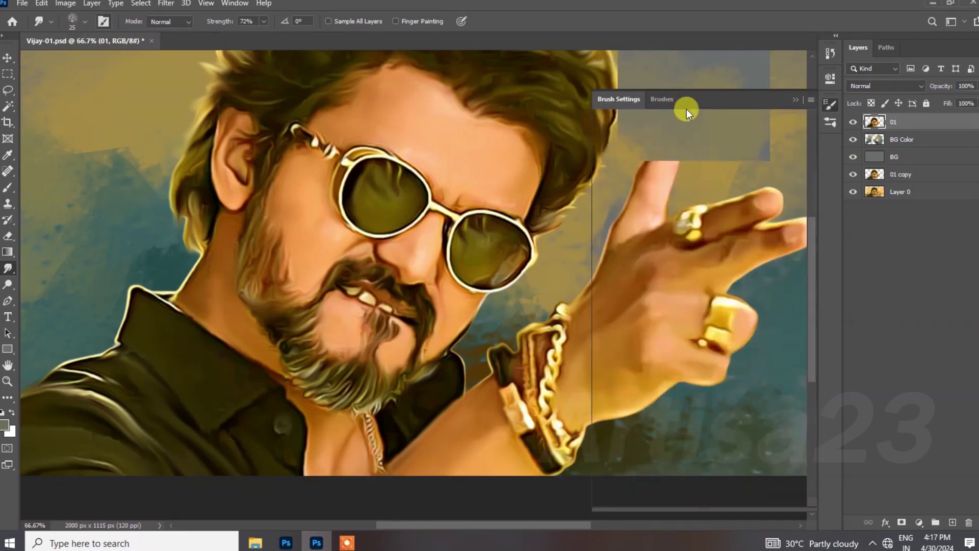
click(663, 100)
scroll(805, 284, down, 10)
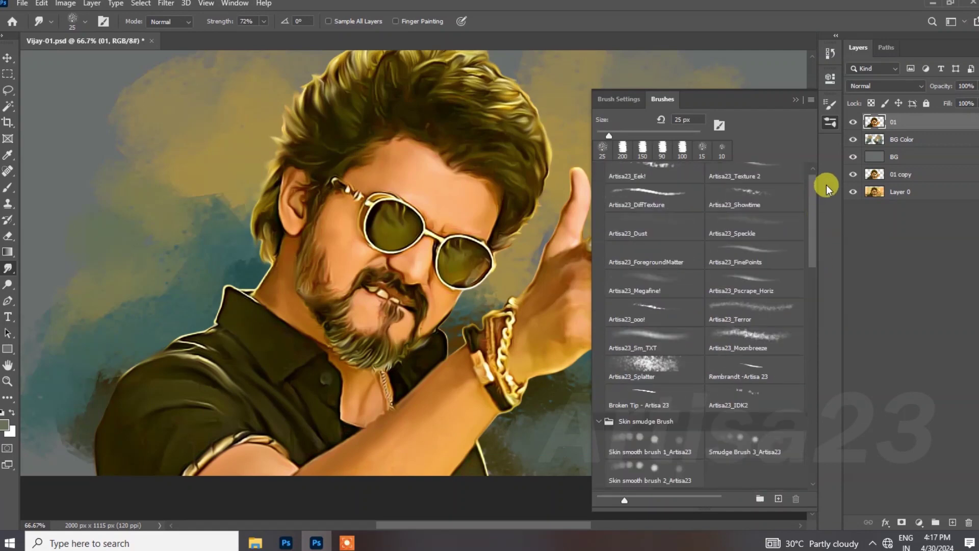
scroll(809, 306, down, 2)
click(745, 376)
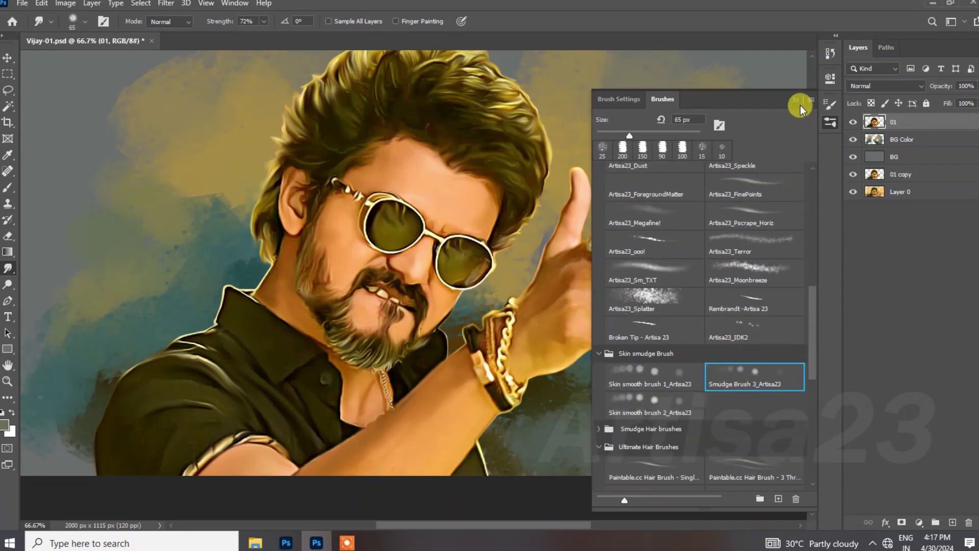
click(796, 101)
Smooth the face skin and sunglasses lenses on layer 01 with the Smudge tool at 67% strength.
key(ctrl+plus)
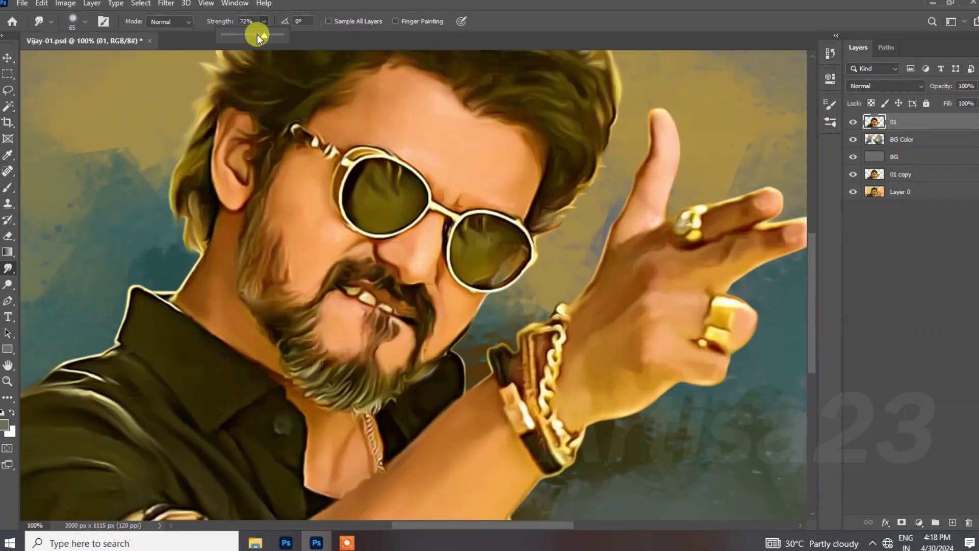
key(ctrl+plus)
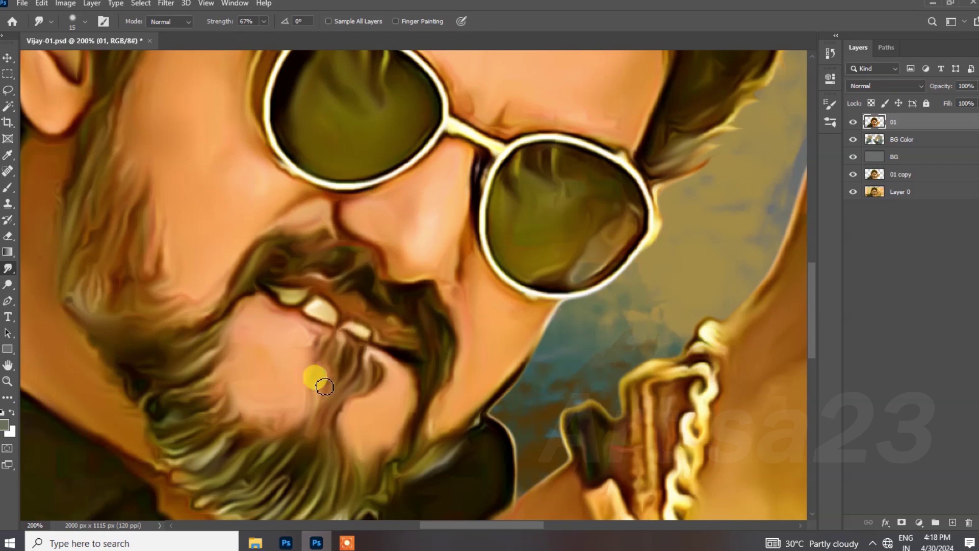
drag(474, 128, 445, 220)
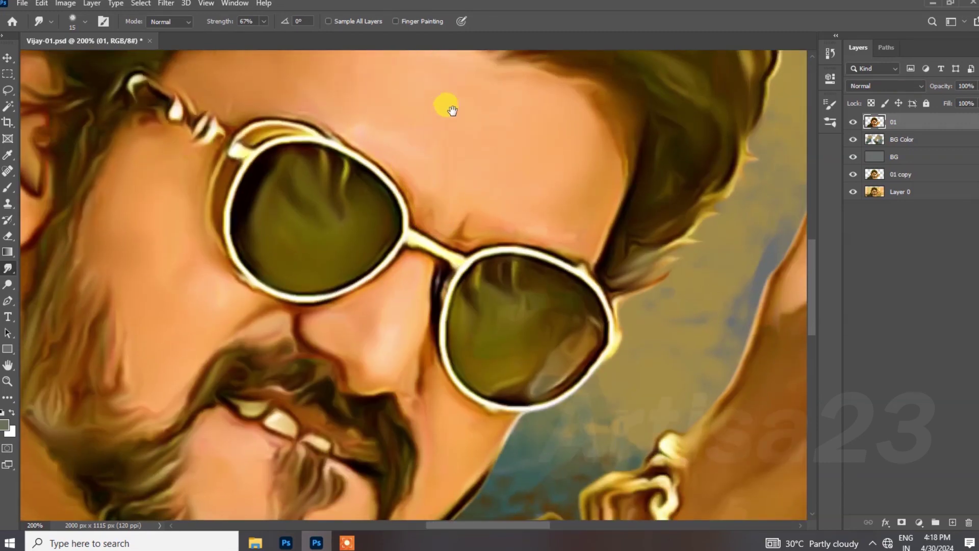
drag(453, 111, 443, 160)
key(ctrl+minus)
key(bracketright)
key(bracketright)
key(bracketright)
key(bracketright)
key(bracketright)
key(bracketright)
key(bracketright)
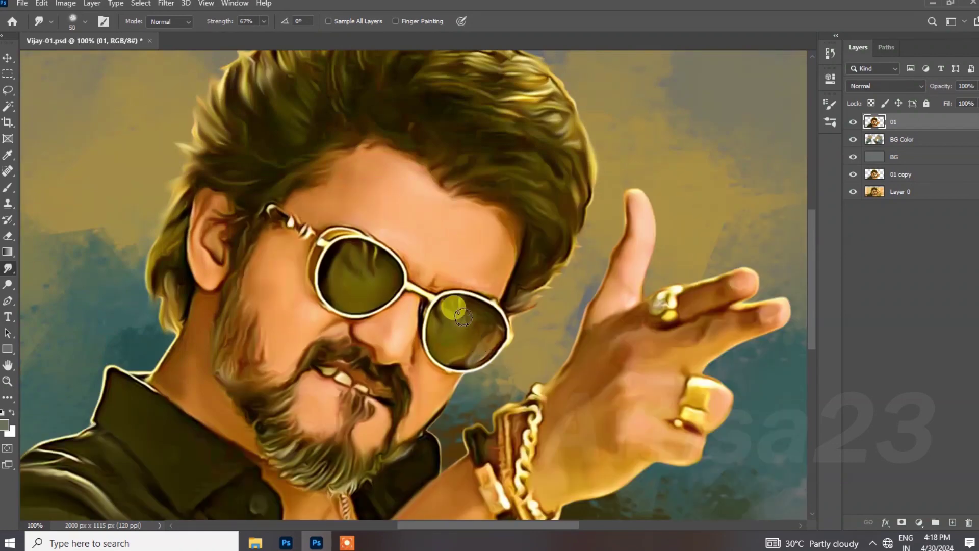
drag(366, 255, 324, 256)
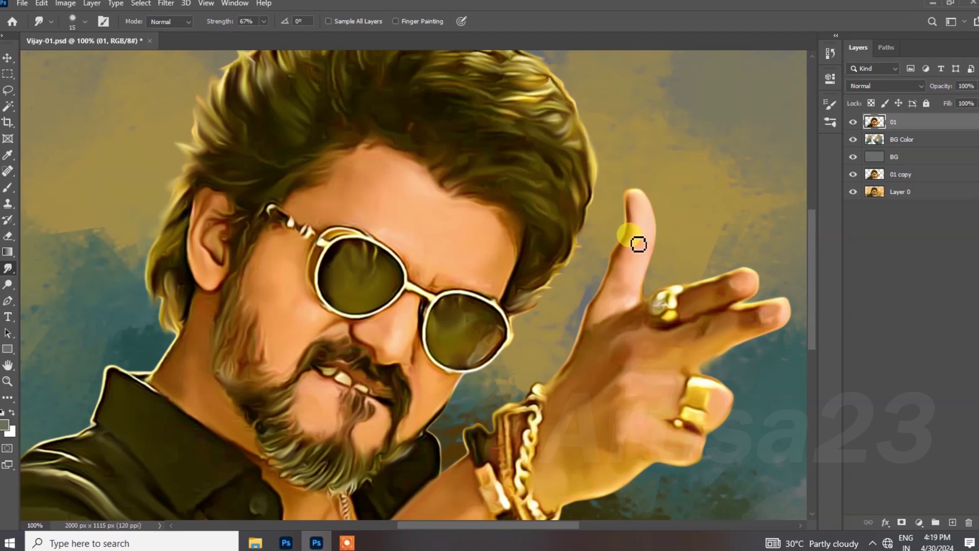
Smooth the thumb, neckline and forearm skin with 15 px and 25 px smudge brushes, and save the document.
drag(612, 336, 652, 191)
key(bracketright)
key(bracketright)
key(bracketright)
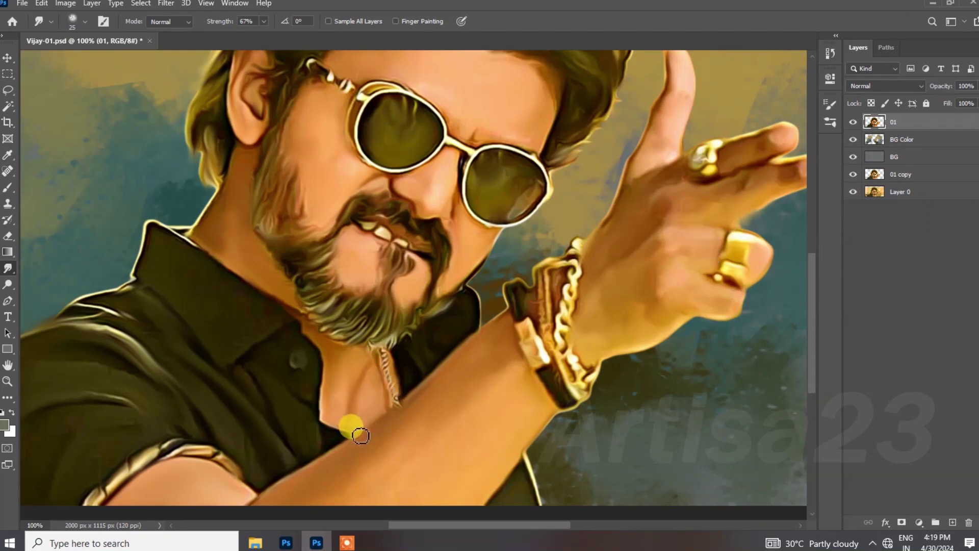
drag(358, 431, 421, 360)
scroll(414, 395, down, 2)
key(ctrl+s)
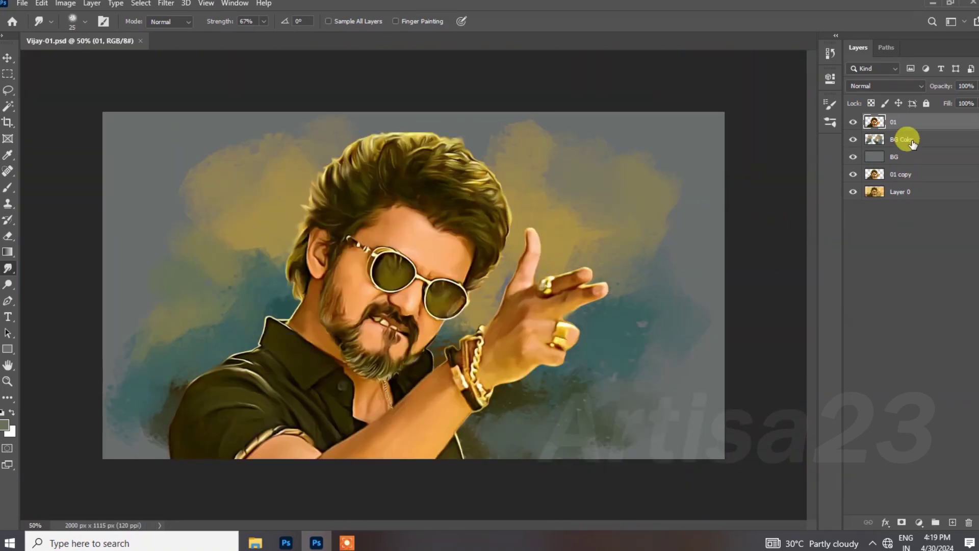
Add a new layer named Color 01 above layer 01 and load layer 01's outline as a selection.
click(952, 522)
double_click(897, 121)
text(Color)
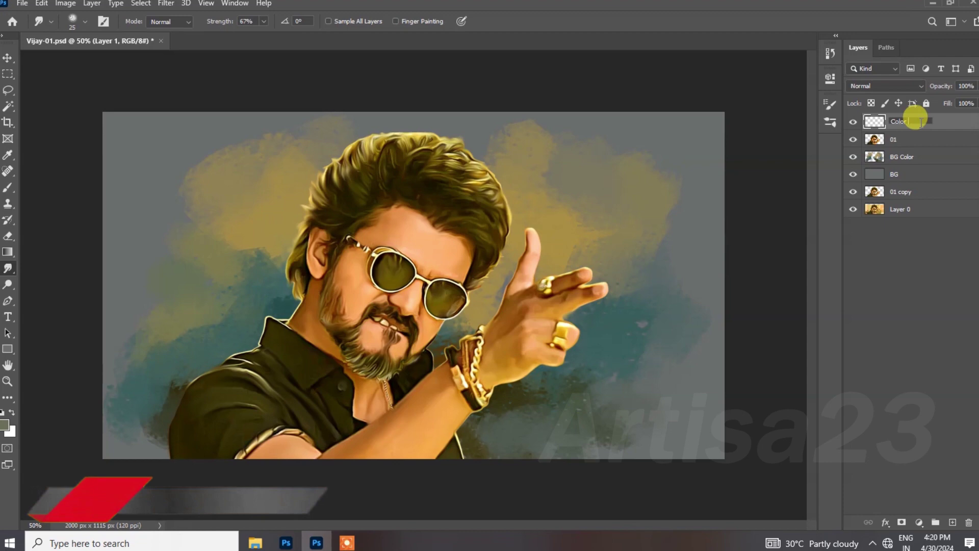
text( 01)
key(Return)
ctrl+click(874, 140)
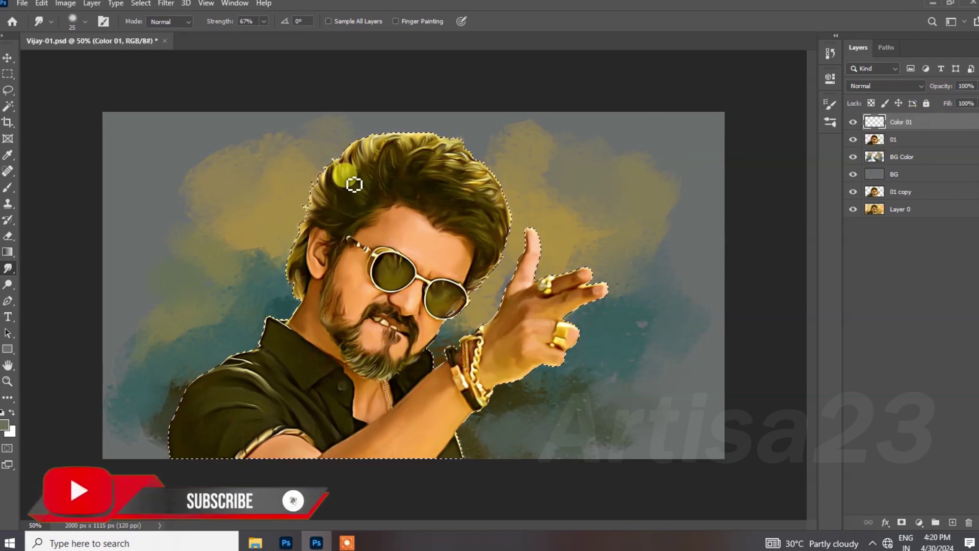
Set the foreground color to a strong red and the Color 01 layer's blend mode to Color.
click(5, 424)
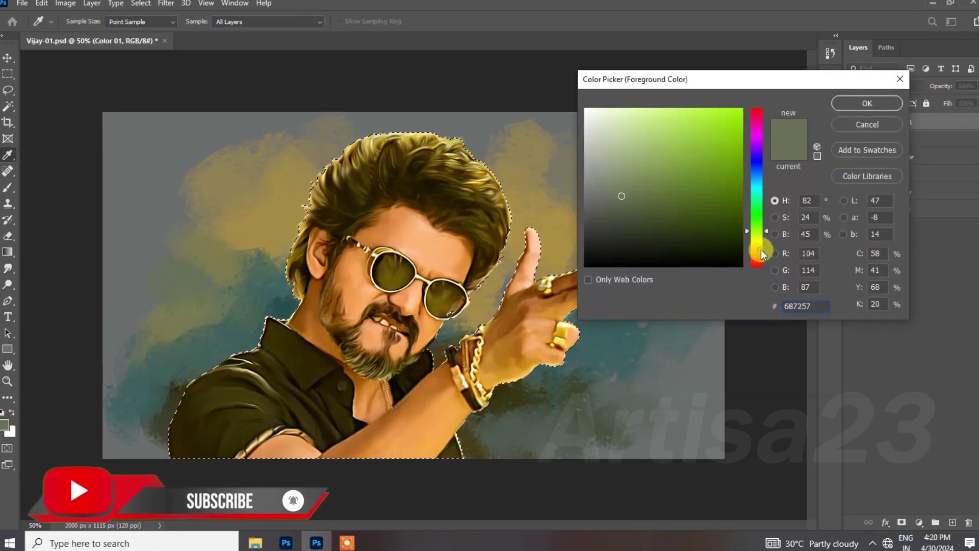
drag(761, 249, 760, 263)
drag(735, 164, 732, 143)
click(867, 103)
click(896, 86)
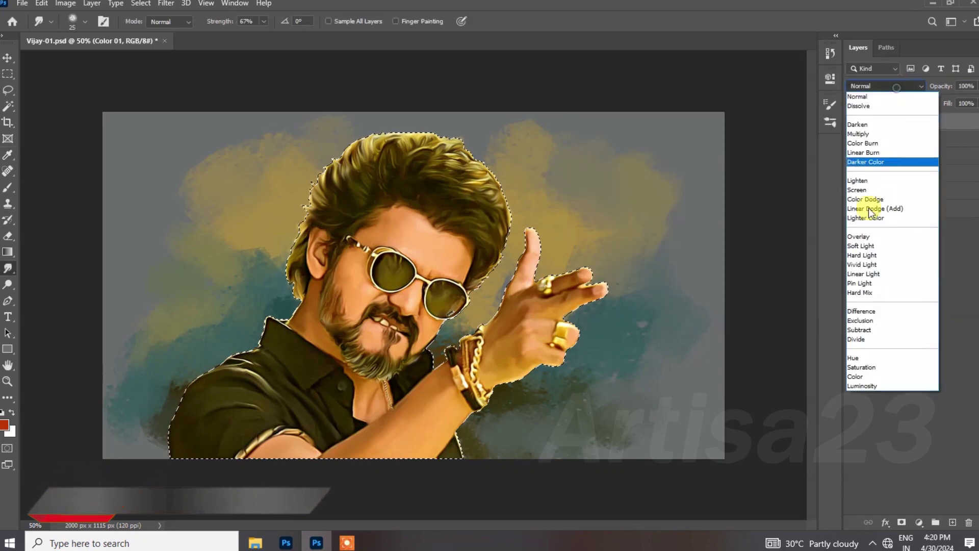
click(855, 377)
click(264, 21)
drag(261, 34, 239, 35)
click(105, 22)
click(662, 99)
drag(814, 308, 813, 196)
click(668, 167)
click(442, 272)
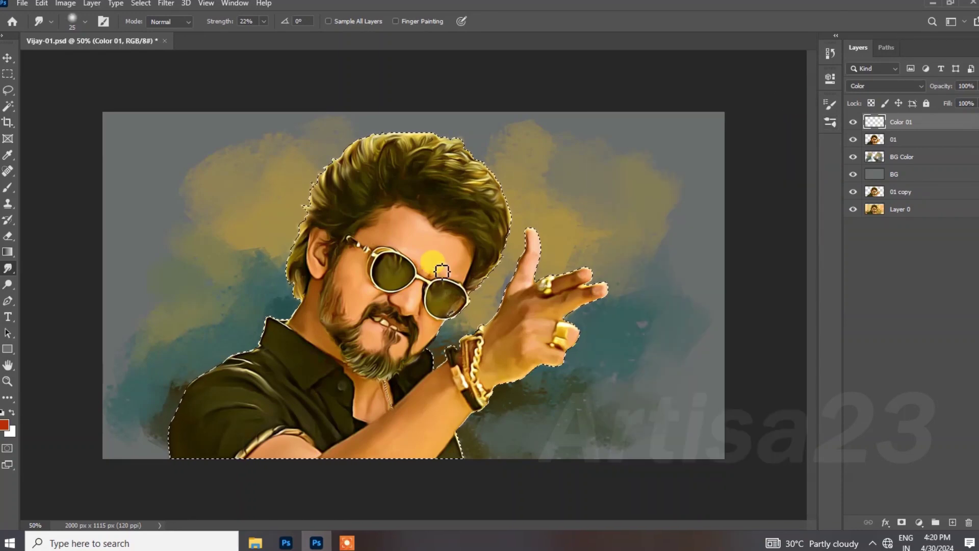
key(ctrl+plus)
key(bracketright)
key(bracketright)
key(bracketright)
key(bracketright)
drag(422, 307, 416, 307)
key(bracketright)
key(bracketright)
key(bracketright)
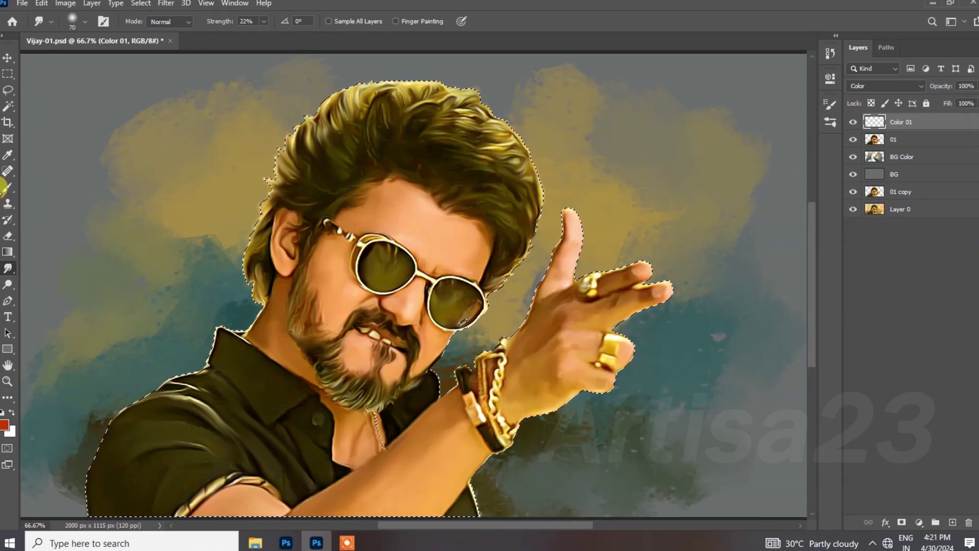
Tint the nose and cheeks red on Color 01 with a soft 60 px Brush at 42% opacity.
click(8, 187)
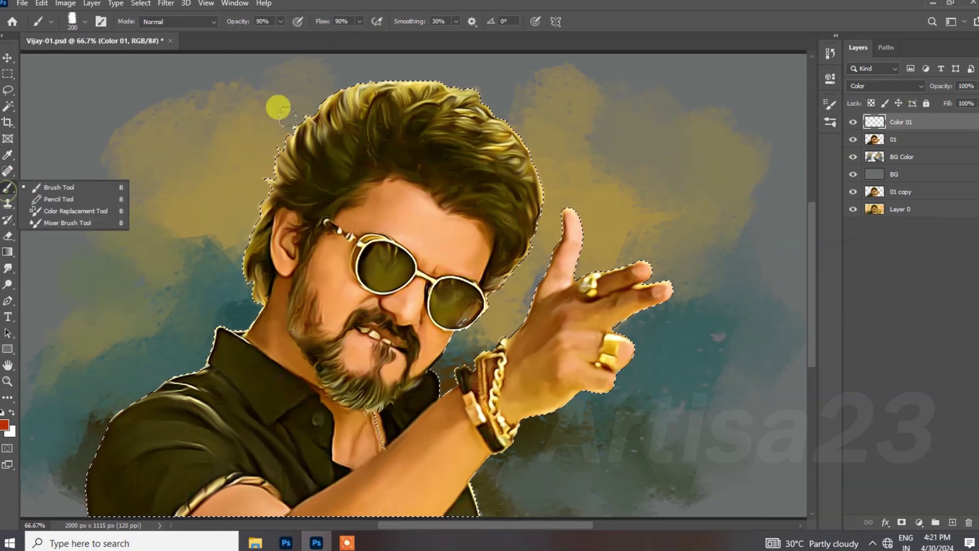
click(101, 22)
click(663, 100)
drag(810, 246, 815, 182)
click(650, 189)
click(796, 99)
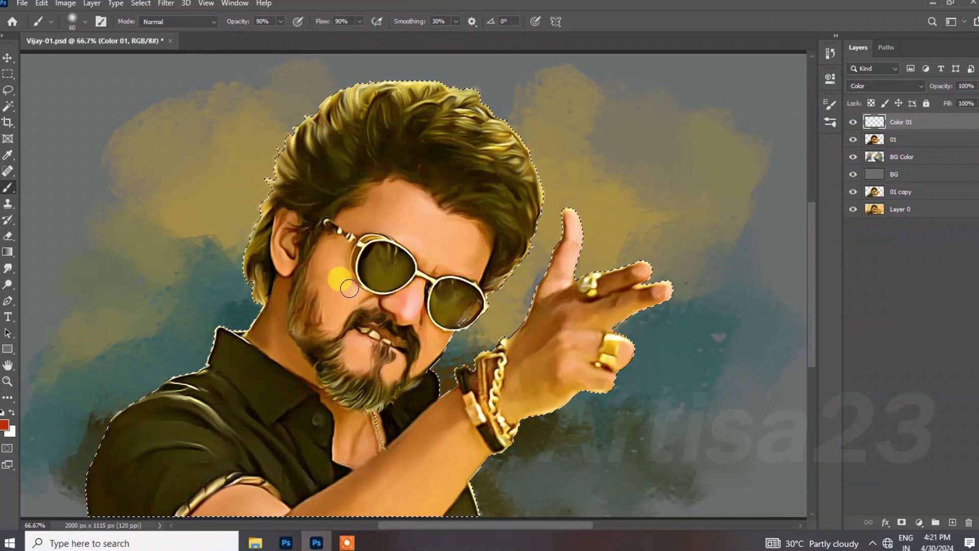
drag(280, 21, 253, 34)
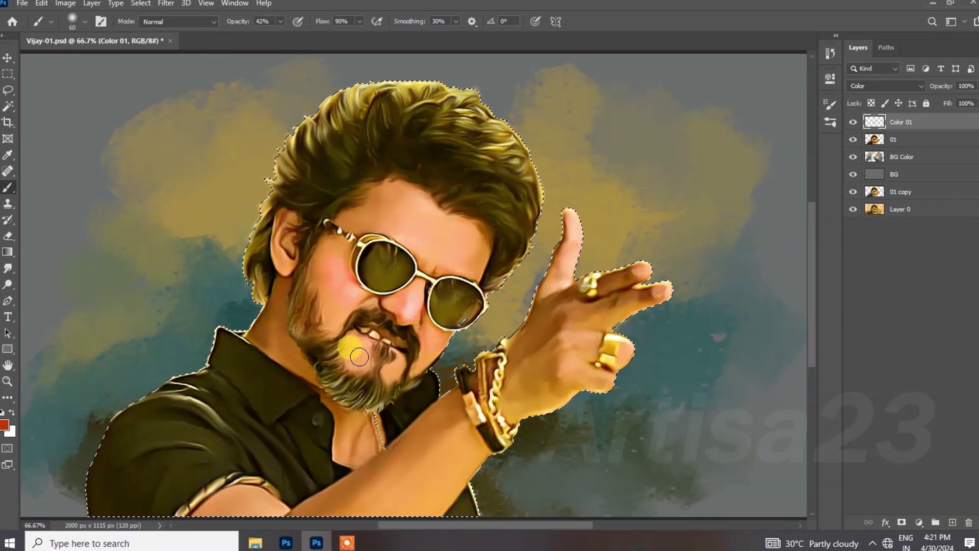
Paint the red tint over the fingers, hand, forearm, ear and forehead on Color 01.
click(572, 261)
click(669, 292)
click(655, 264)
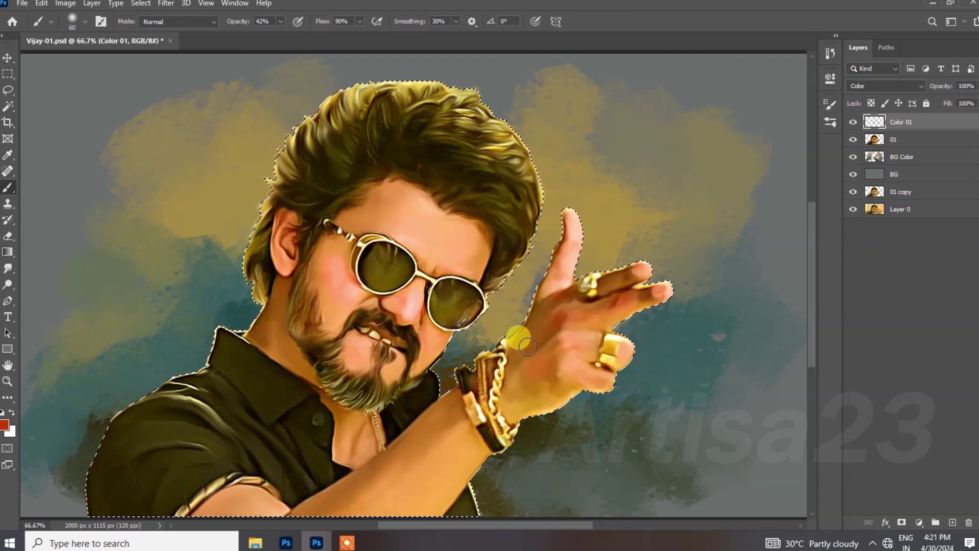
mouse_move(435, 389)
mouse_down()
mouse_move(462, 345)
mouse_move(411, 341)
mouse_up()
click(468, 387)
drag(351, 236, 330, 224)
drag(388, 159, 408, 138)
click(502, 140)
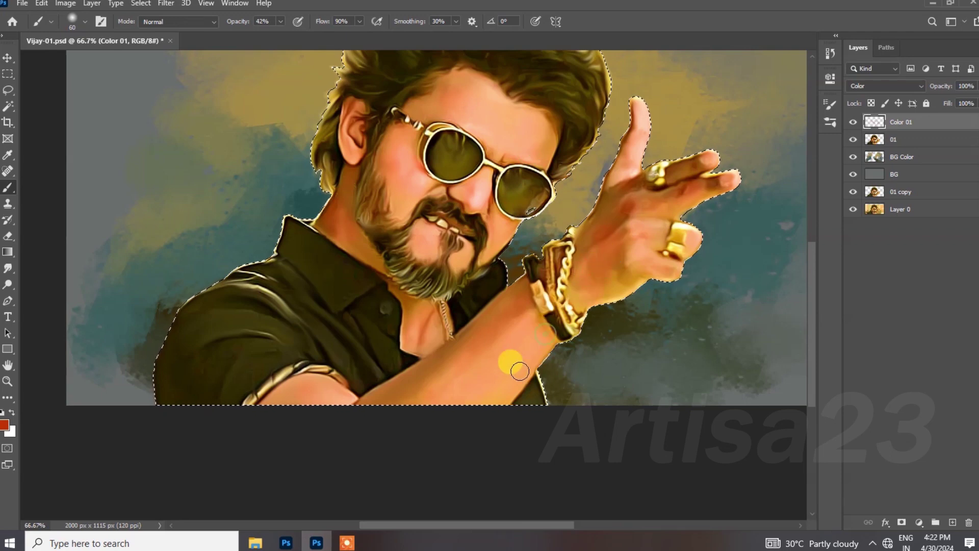
Switch to the Smudge tool with a 65 px skin smudge preset and set its strength to 55%.
right_click(20, 265)
click(53, 292)
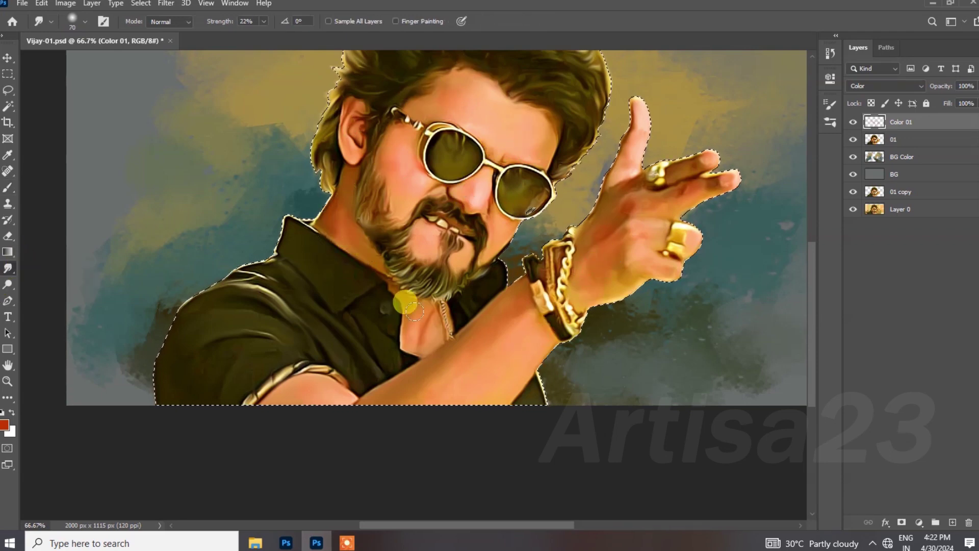
click(103, 21)
click(663, 99)
click(809, 298)
drag(809, 298, 807, 352)
click(776, 350)
click(796, 100)
click(263, 21)
drag(273, 38, 292, 34)
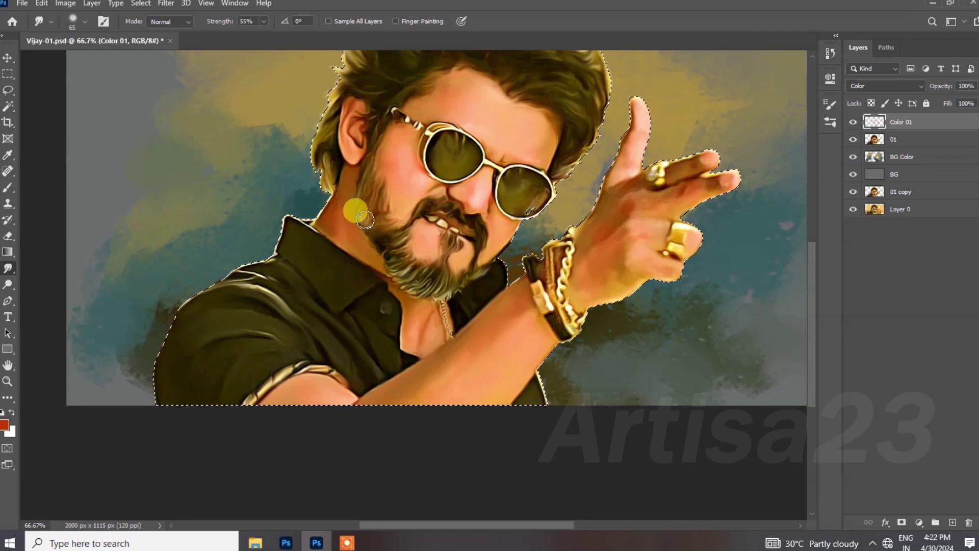
Blend the red tint across the back of the hand and the fingers on Color 01.
drag(610, 287, 615, 271)
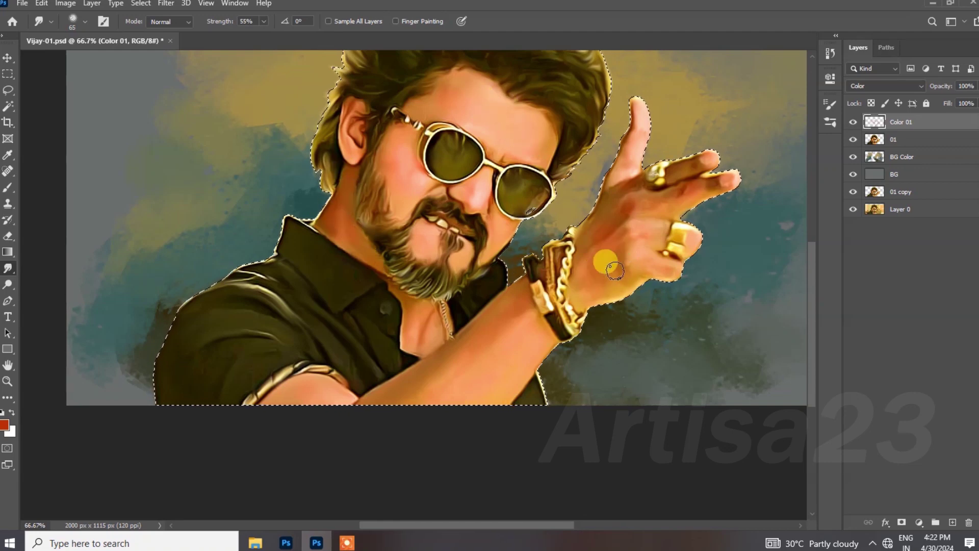
drag(609, 201, 579, 297)
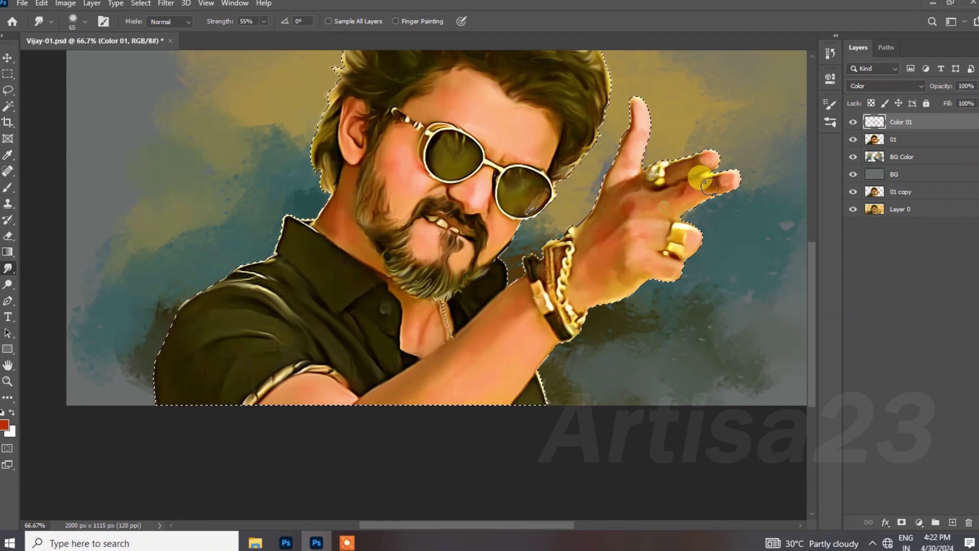
key(bracketright)
key(bracketright)
key(bracketright)
key(bracketright)
key(bracketright)
key(bracketright)
key(bracketleft)
key(bracketleft)
key(bracketleft)
key(bracketleft)
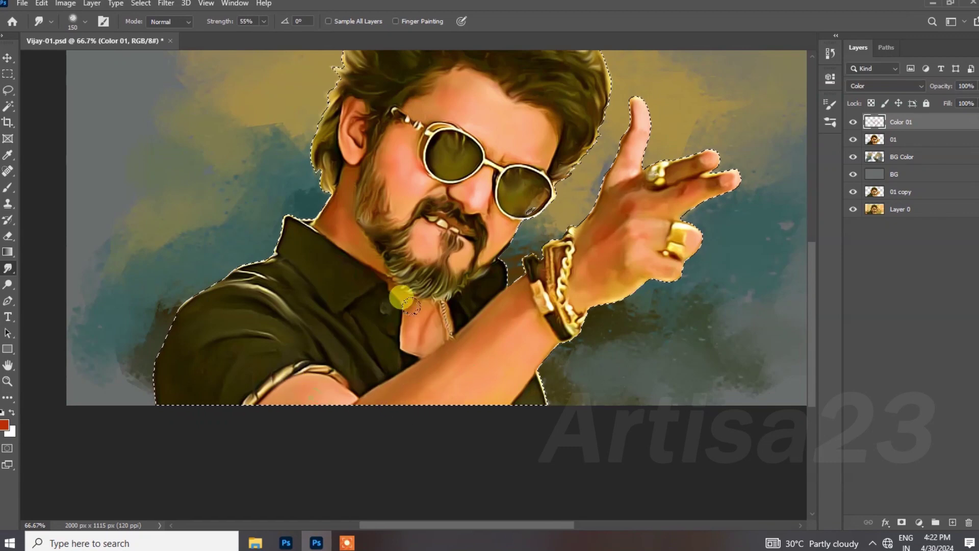
Blend the red tint on the cheek and forehead using 35 px and 70 px smudge brushes.
drag(533, 111, 505, 208)
key(bracketleft)
key(bracketleft)
key(bracketleft)
key(bracketleft)
key(bracketleft)
key(bracketleft)
drag(437, 269, 416, 274)
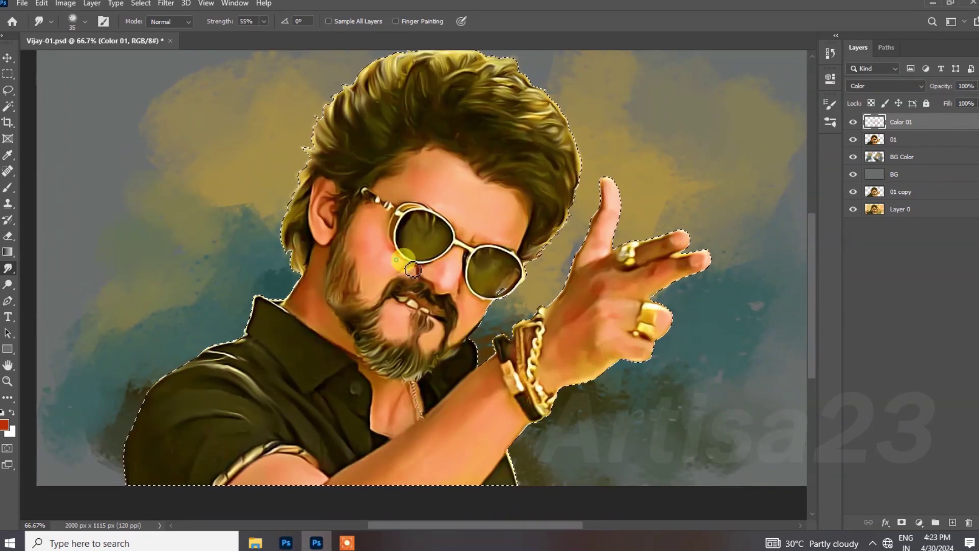
drag(403, 203, 410, 185)
key(bracketright)
key(bracketright)
key(bracketright)
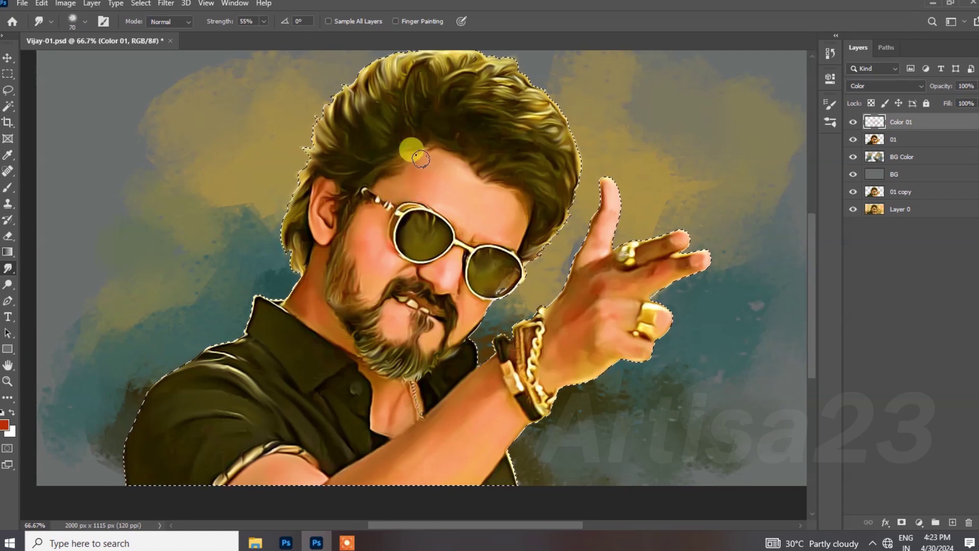
Add a new layer named Color 02 above Color 01.
click(953, 522)
key(ctrl+d)
double_click(899, 121)
click(953, 121)
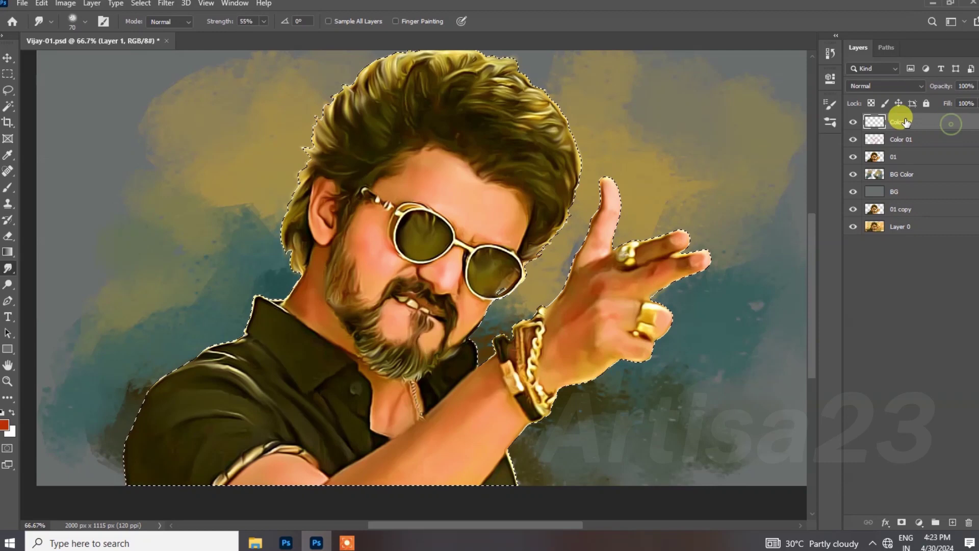
key(ctrl+s)
Prepare the Brush with yellow e9c226 as the foreground color and set the Color 02 layer's blend mode to Color.
click(5, 425)
mouse_move(760, 261)
mouse_down()
mouse_move(773, 194)
mouse_move(760, 246)
mouse_up()
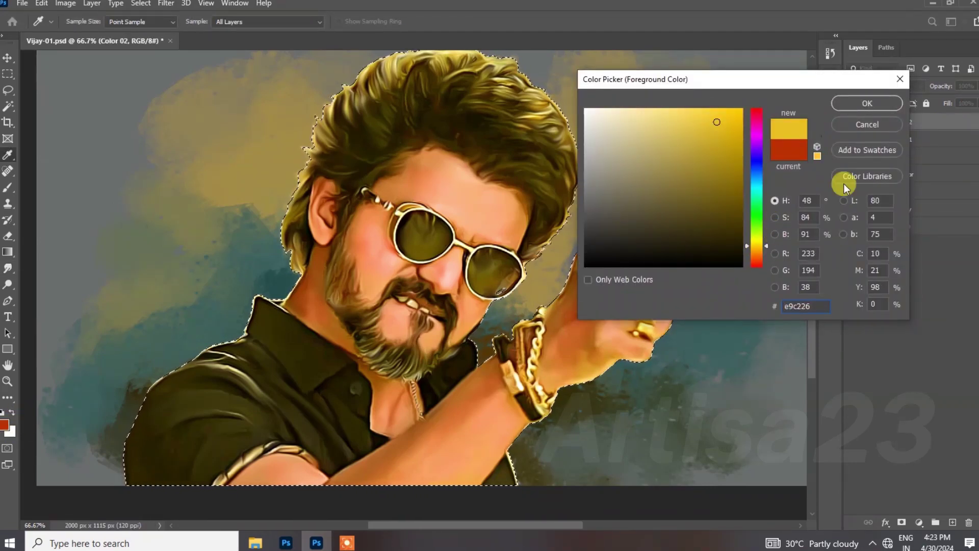
click(867, 103)
click(7, 187)
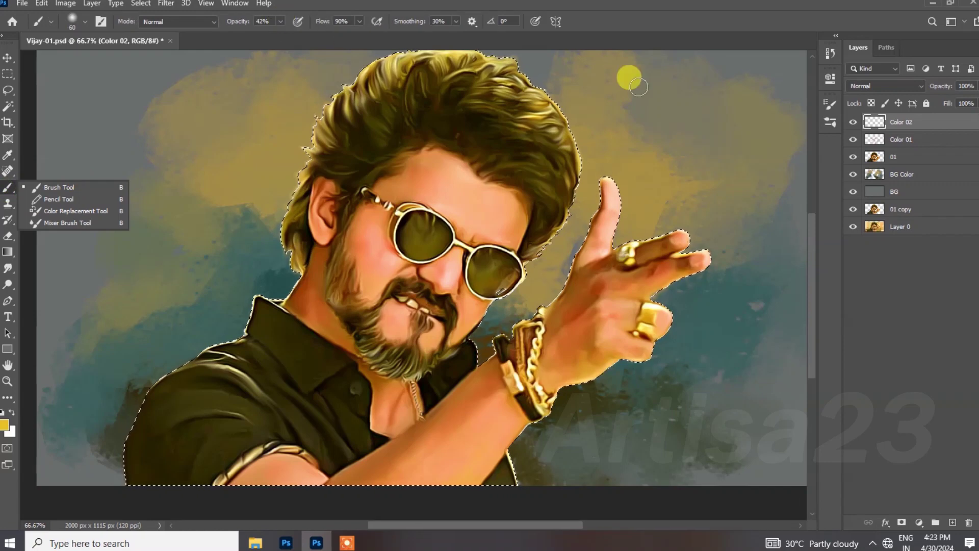
click(885, 85)
click(862, 379)
Tint the edge of the raised thumb yellow with a 25 px brush at 42% opacity.
key(bracketleft)
key(bracketleft)
key(bracketleft)
key(bracketleft)
key(bracketleft)
key(bracketleft)
drag(619, 188, 617, 201)
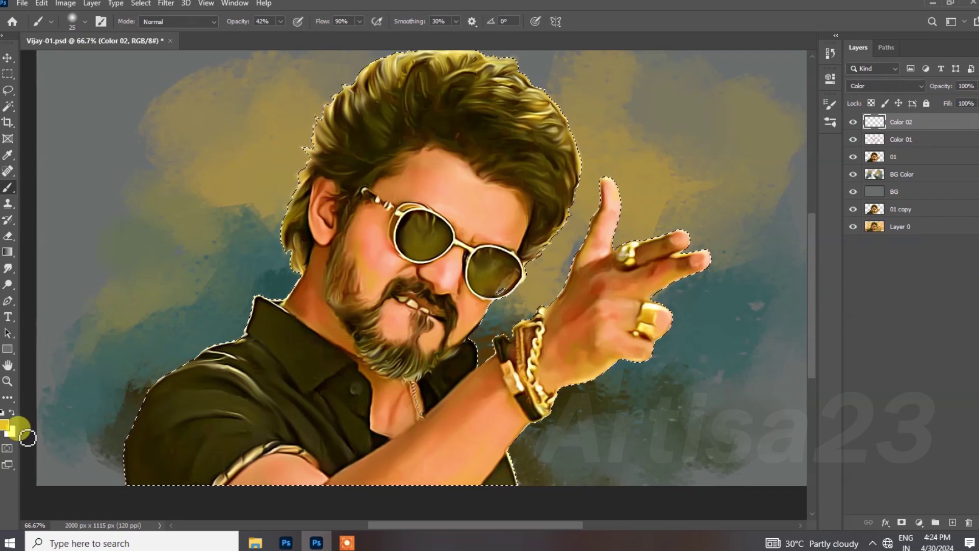
Tint the hand on Color 02 with golden ffc53a using a 50 px brush at 14% opacity.
click(10, 427)
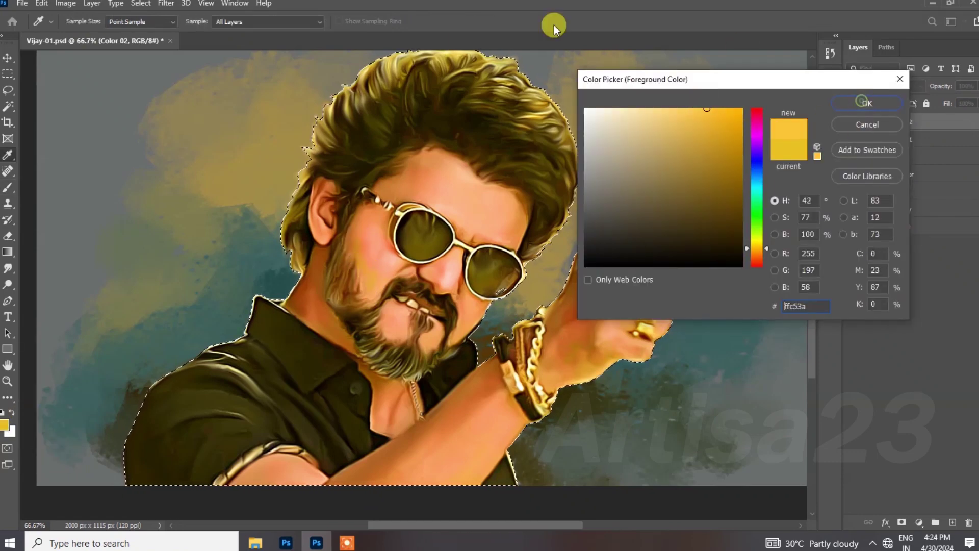
key(Return)
drag(259, 36, 256, 36)
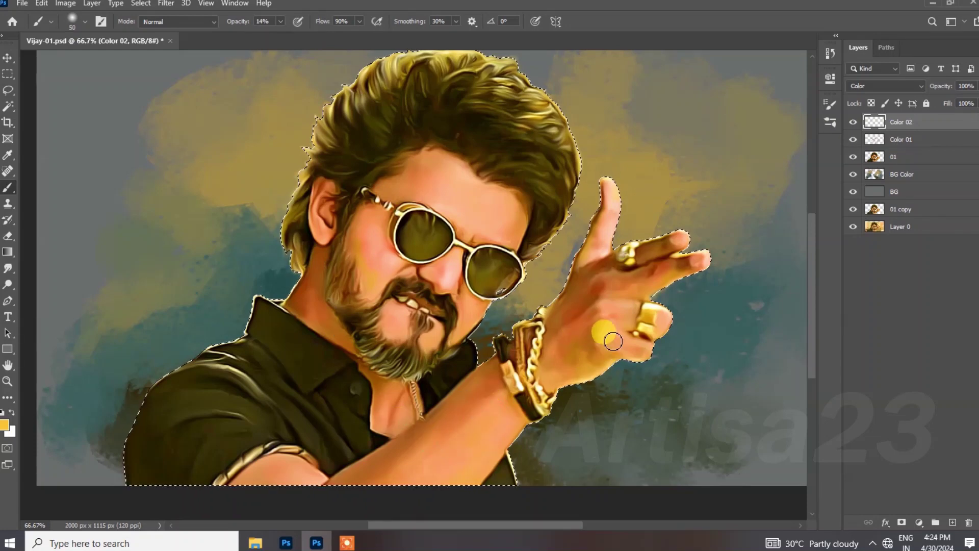
drag(617, 296, 587, 264)
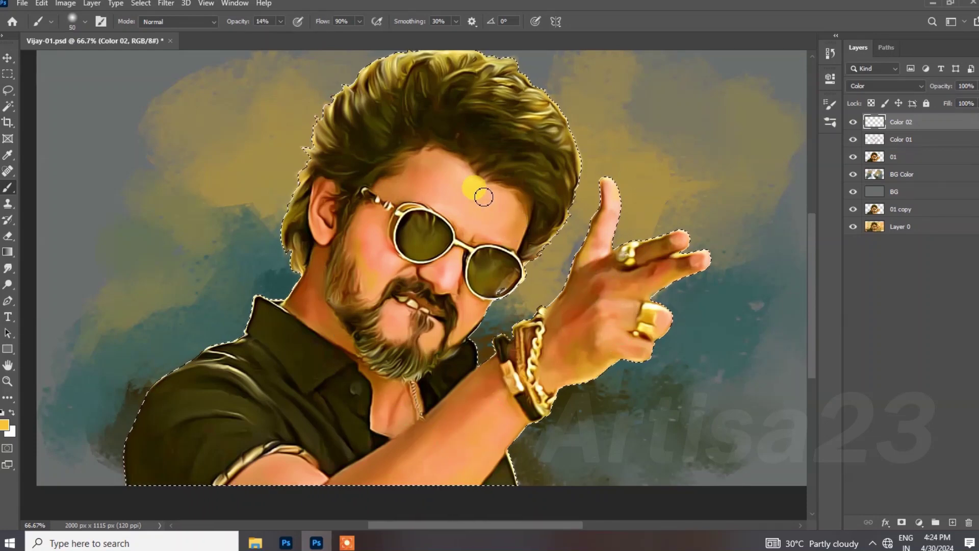
Finish the golden tint on the face and blend the Color 02 tints on the hand with the Smudge tool at 55% strength.
drag(478, 219, 451, 347)
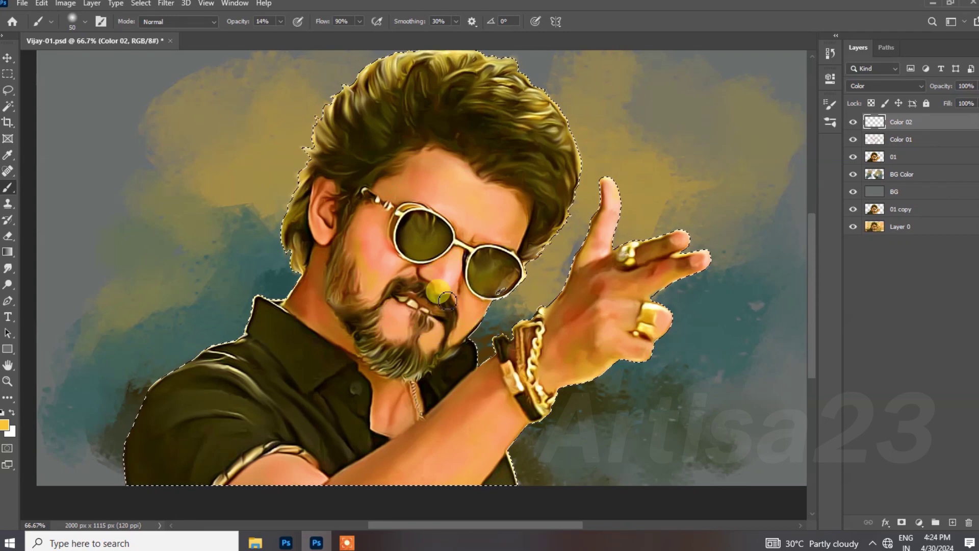
right_click(8, 268)
click(56, 291)
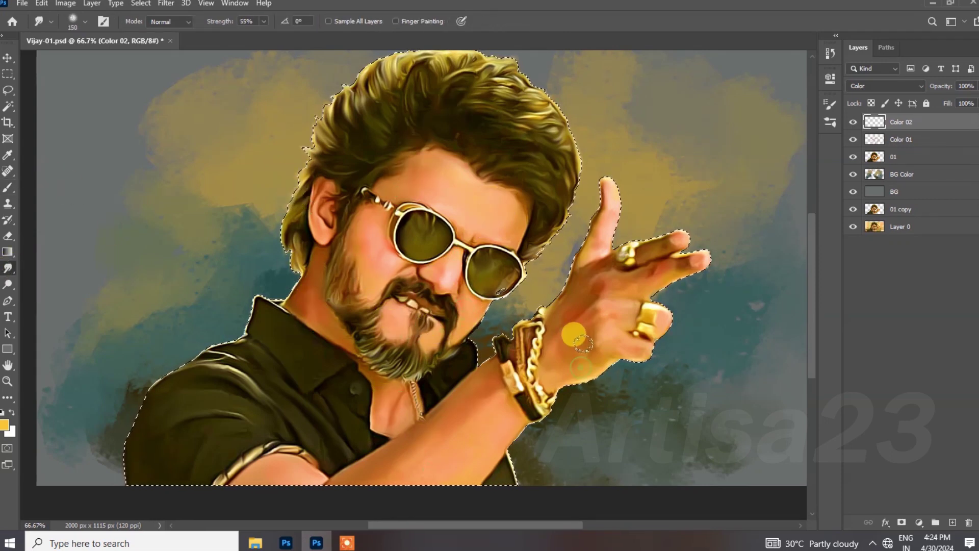
key(alt+bracketleft)
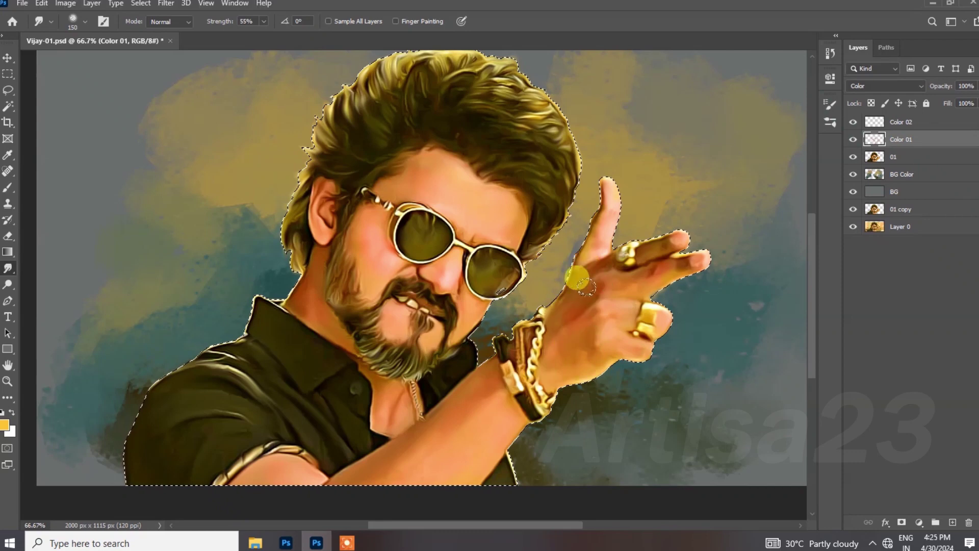
key(alt+bracketright)
mouse_move(661, 254)
mouse_down()
mouse_move(592, 241)
mouse_move(545, 296)
mouse_up()
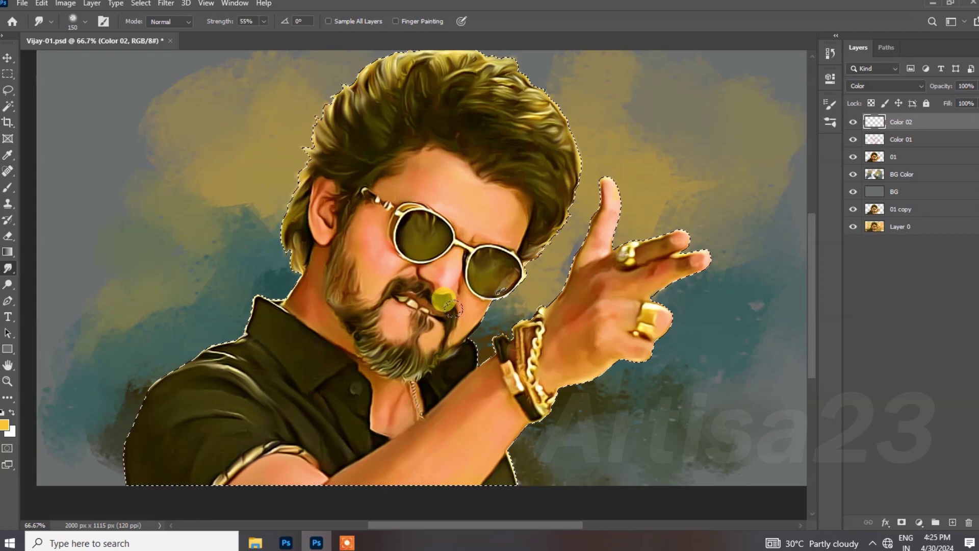
Save the document and save it again under the existing file names Vijay-01a and Vijay-01b, replacing both files.
key(ctrl+s)
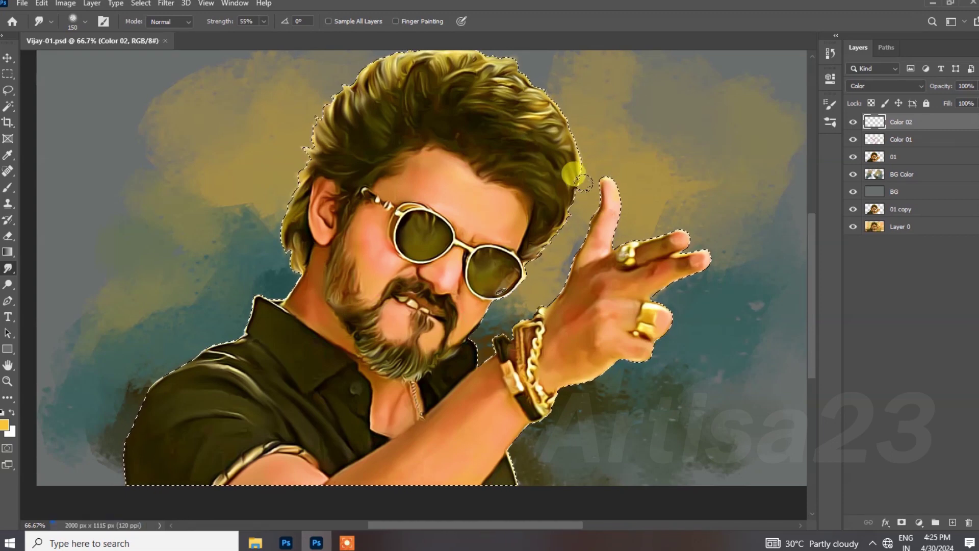
key(ctrl+shift+s)
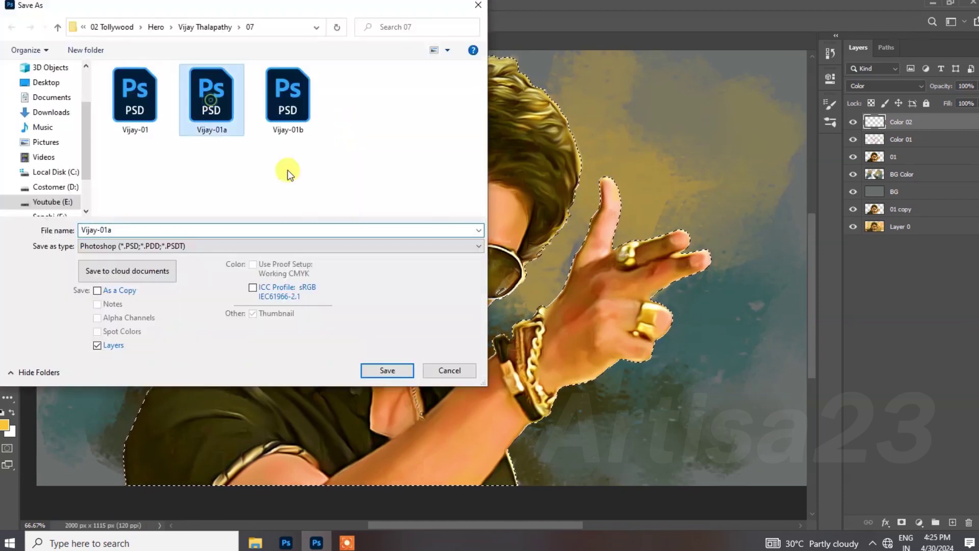
click(408, 370)
click(525, 269)
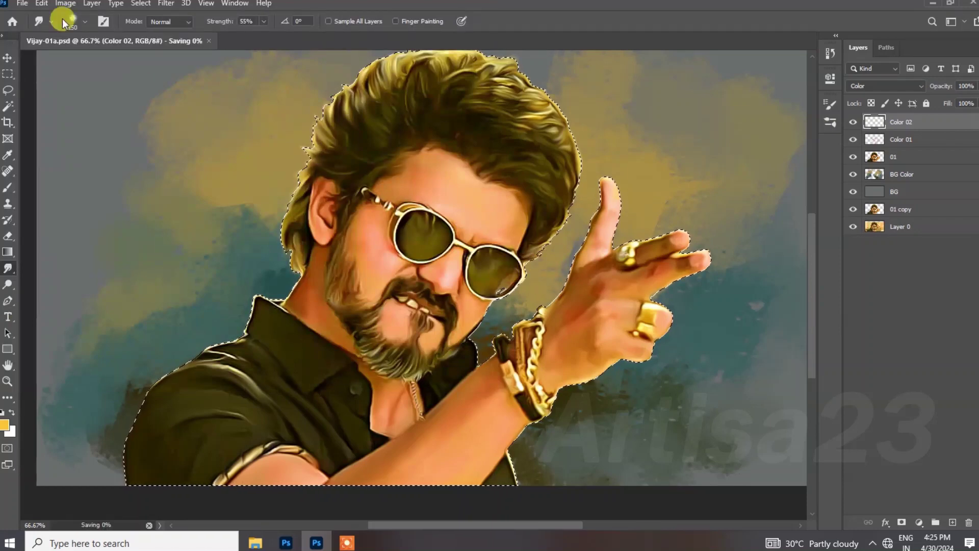
key(ctrl+shift+s)
click(388, 369)
click(534, 269)
Add a new layer named Color 03 above Color 02 and save the document.
click(952, 522)
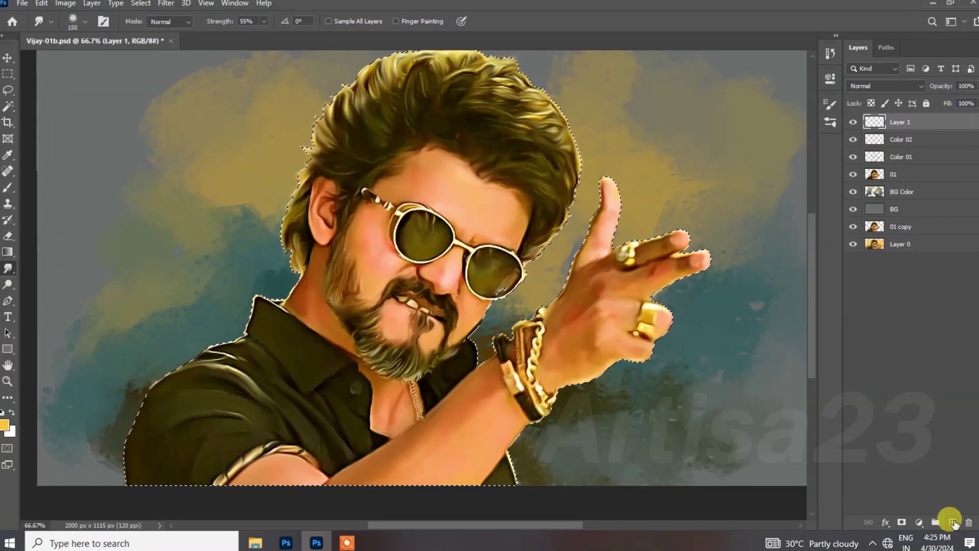
double_click(912, 124)
text(Color 03)
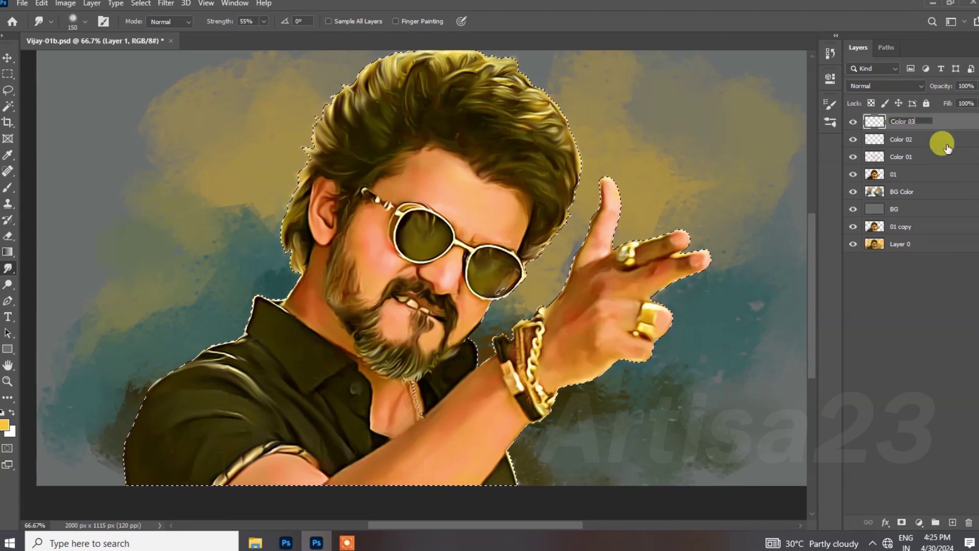
key(Return)
key(ctrl+s)
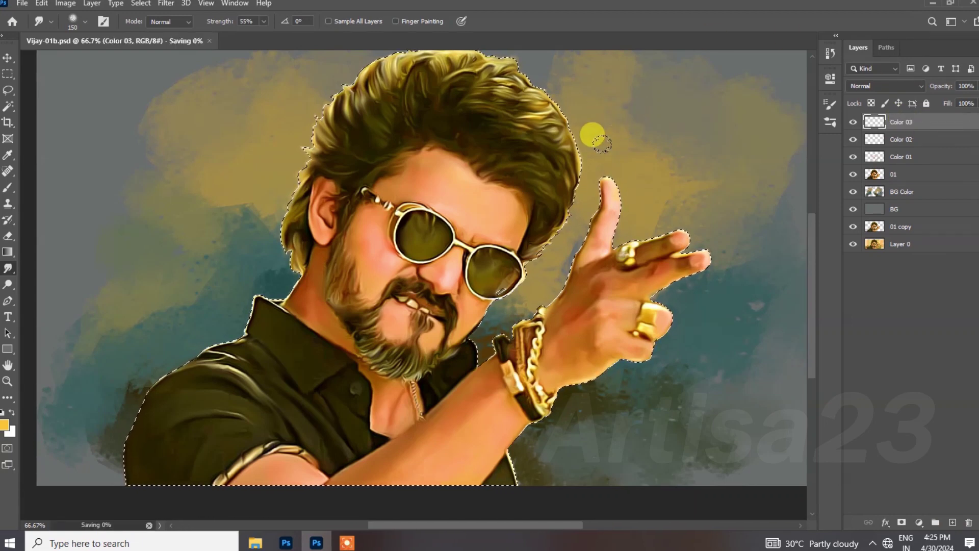
Set the foreground color to muted teal 4e757c and the Color 03 layer's blend mode to Color.
click(8, 188)
click(6, 425)
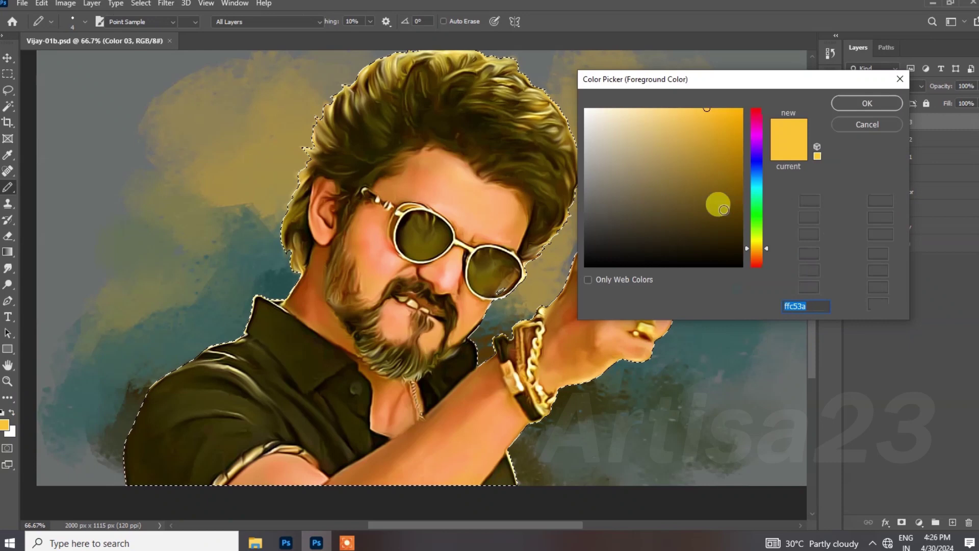
click(756, 179)
click(654, 173)
click(757, 185)
click(635, 180)
click(864, 100)
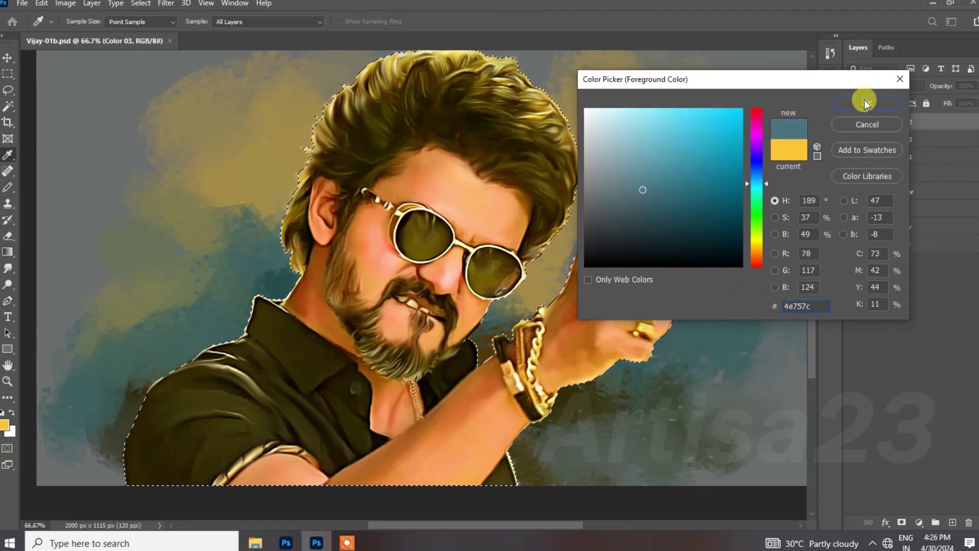
click(897, 85)
click(858, 378)
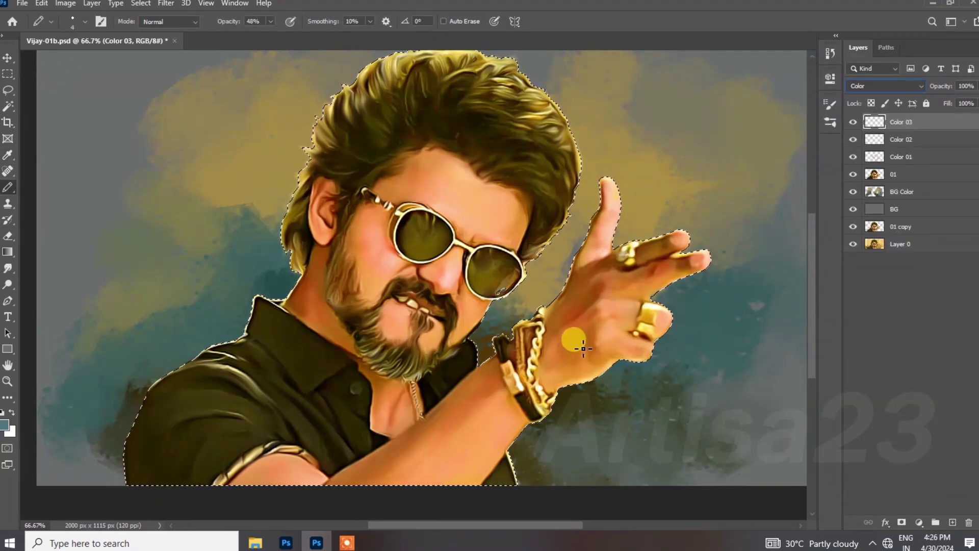
Tint the forearm, forehead, cheek and neck teal on Color 03 using the Brush at 14% opacity and 20 to 35 px.
right_click(8, 187)
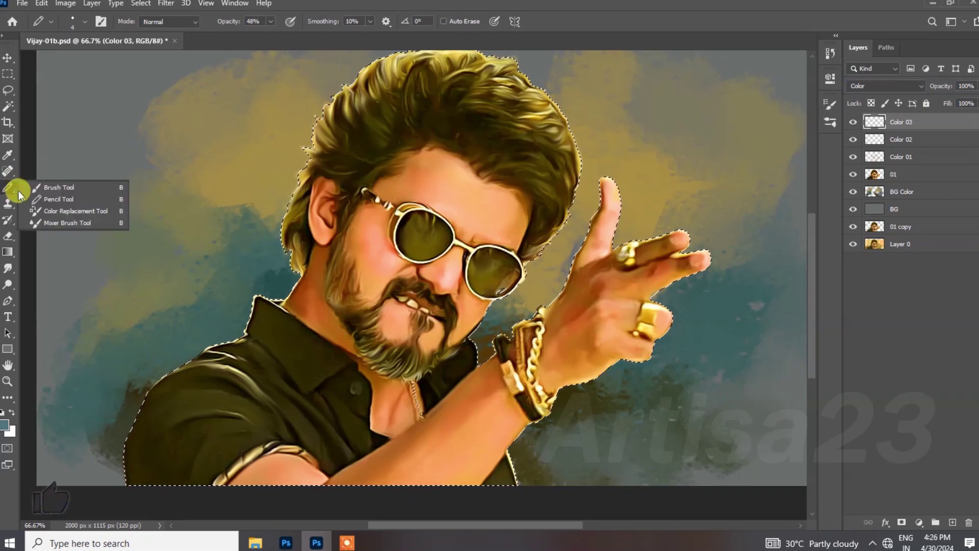
click(51, 188)
key(bracketleft)
key(bracketleft)
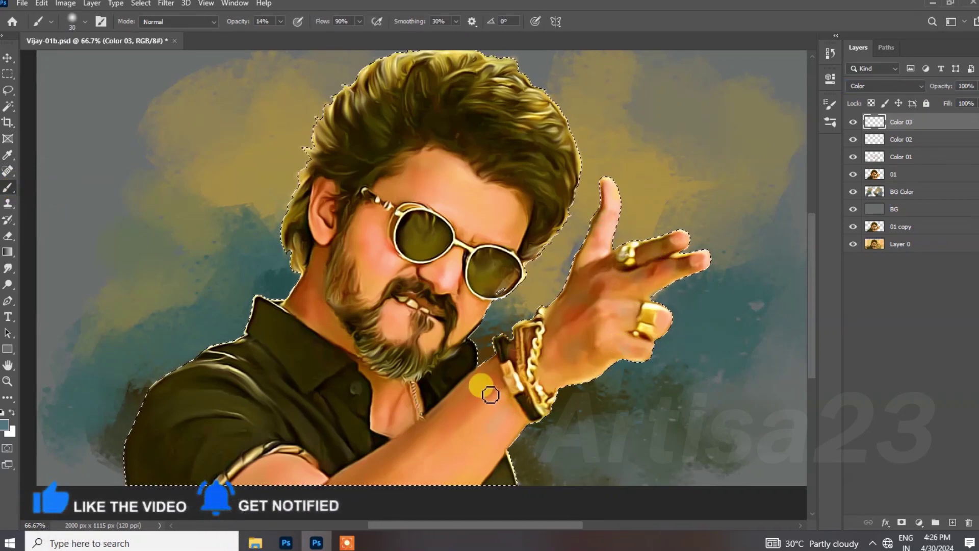
scroll(414, 321, up, 1)
key(bracketleft)
key(bracketleft)
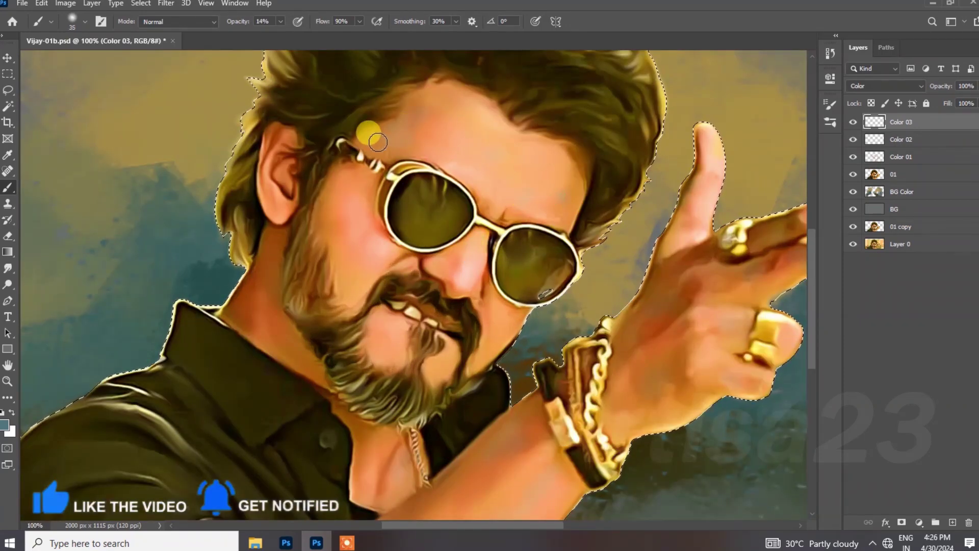
key(bracketleft)
key(bracketleft)
key(bracketleft)
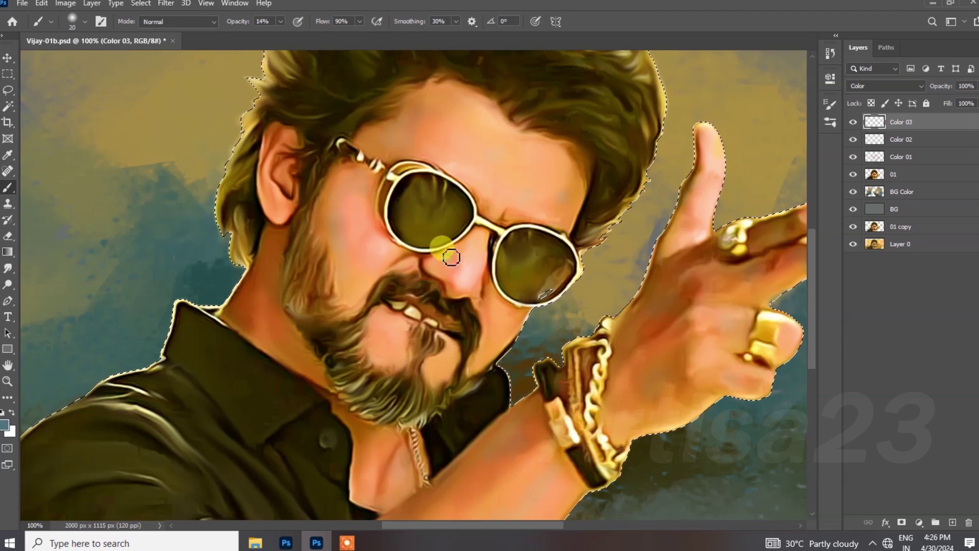
key(bracketleft)
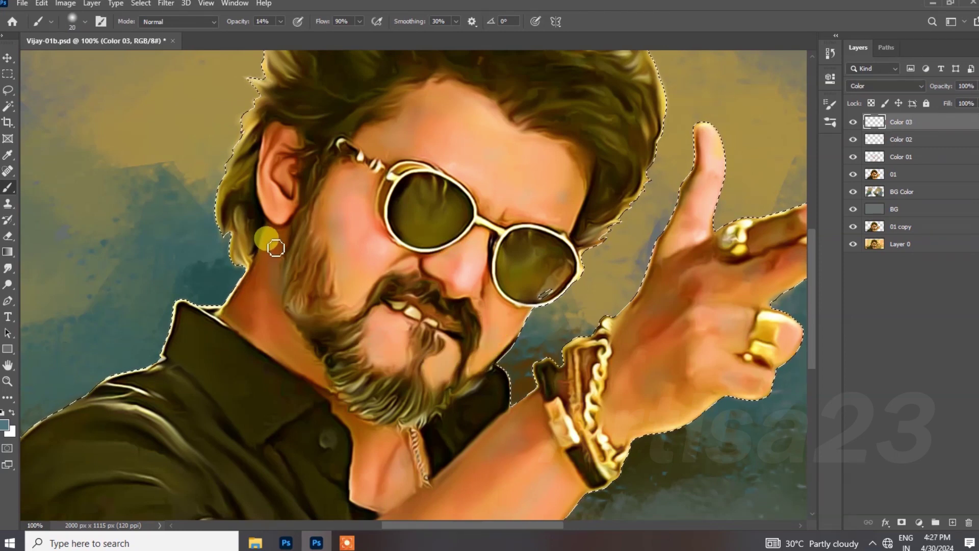
Tint the light hair strands on the side nearer the raised hand teal with the Brush at 14% opacity.
key(ctrl+minus)
key(bracketright)
key(bracketright)
key(bracketright)
key(bracketright)
key(bracketright)
key(bracketright)
key(bracketright)
key(bracketright)
key(bracketright)
key(bracketright)
key(bracketright)
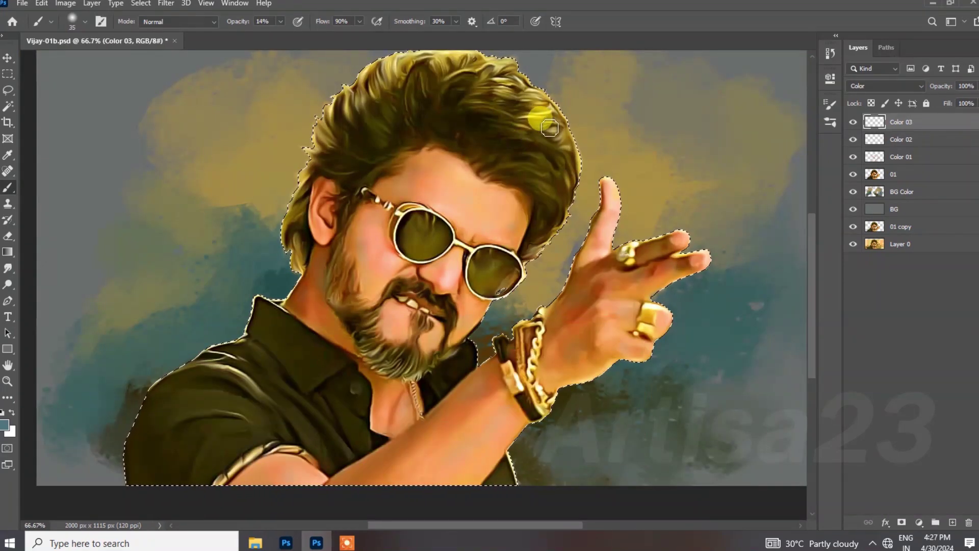
key(bracketright)
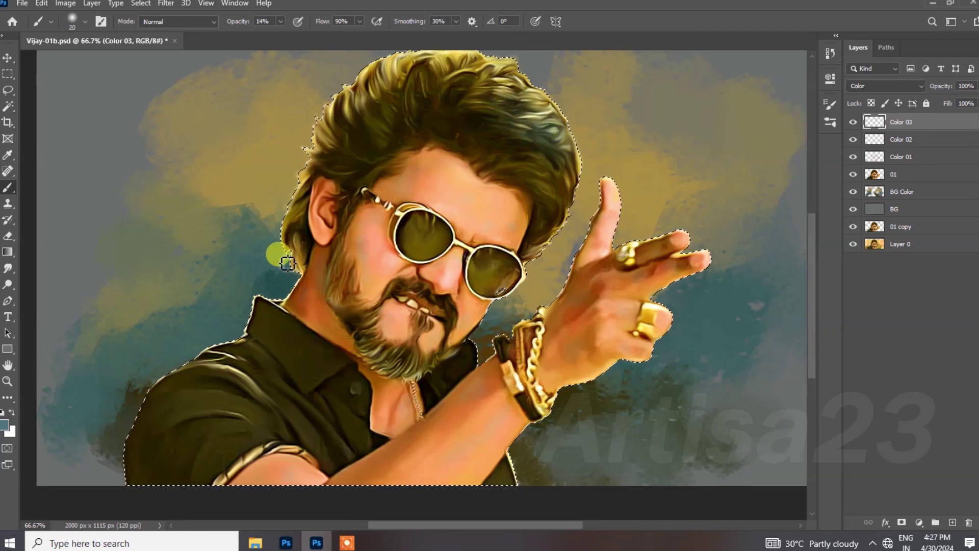
Blend the teal tints on Color 03 with the Smudge tool at 100 px and 55% strength.
click(8, 268)
key(bracketleft)
key(bracketleft)
key(bracketleft)
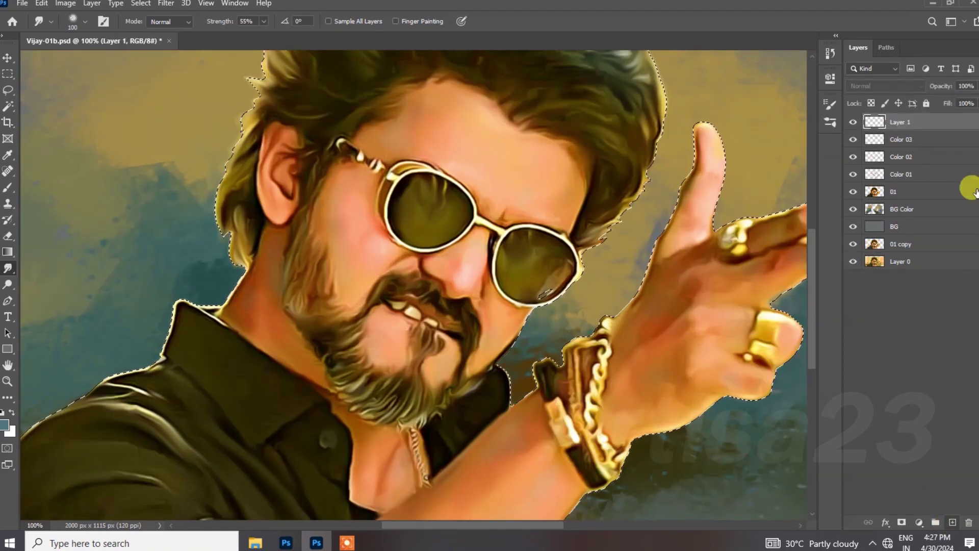
Delete the surplus Layer 2 and rename the remaining new layer above Color 03 as Light.
double_click(908, 121)
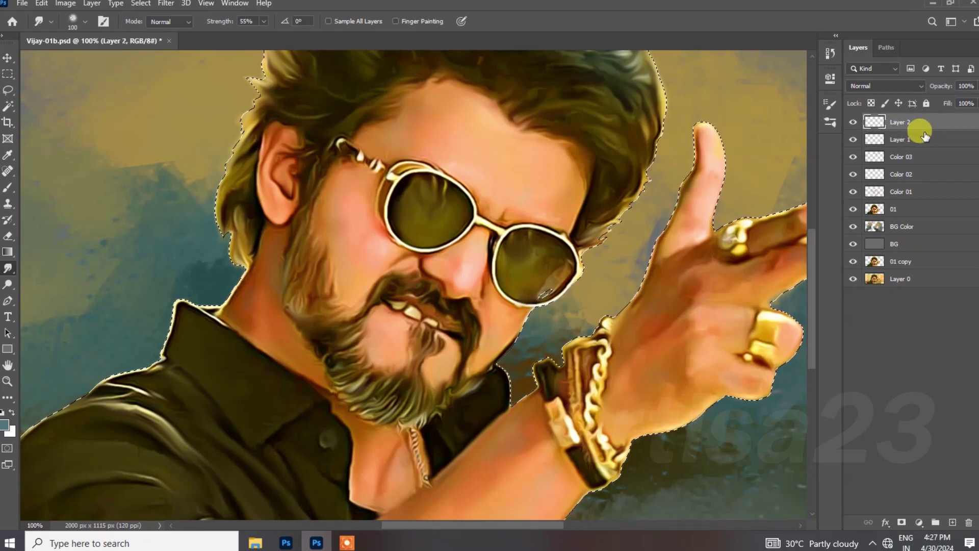
click(968, 522)
click(435, 203)
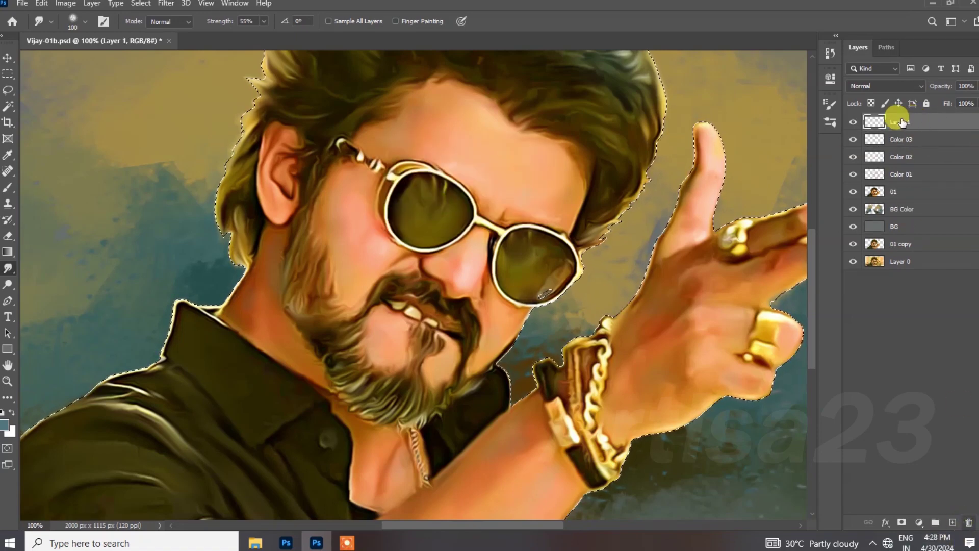
double_click(946, 120)
click(948, 123)
Paint small white highlights on the nose, forehead, cheek and chin on the Light layer using an 8 to 9 px brush at 39% opacity.
click(6, 190)
click(11, 412)
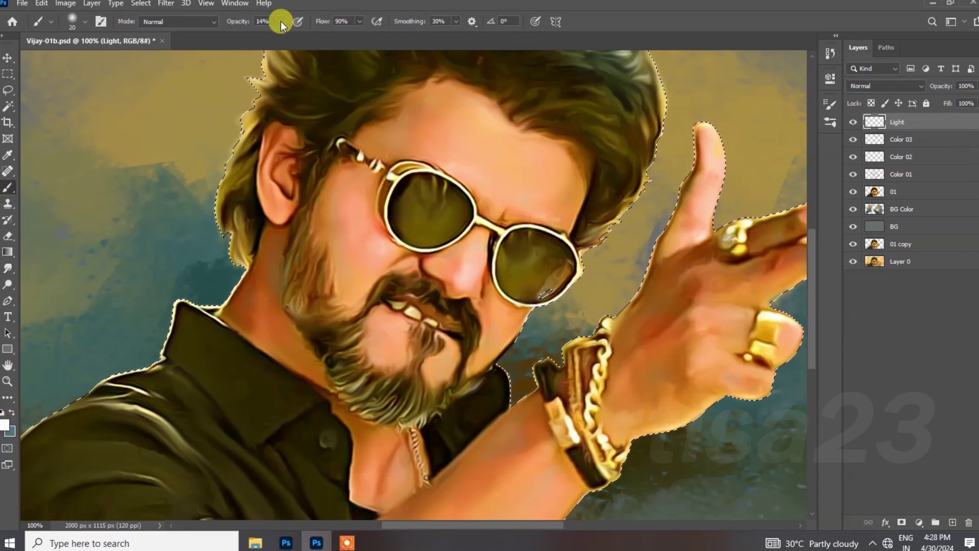
key(bracketleft)
key(bracketleft)
key(bracketleft)
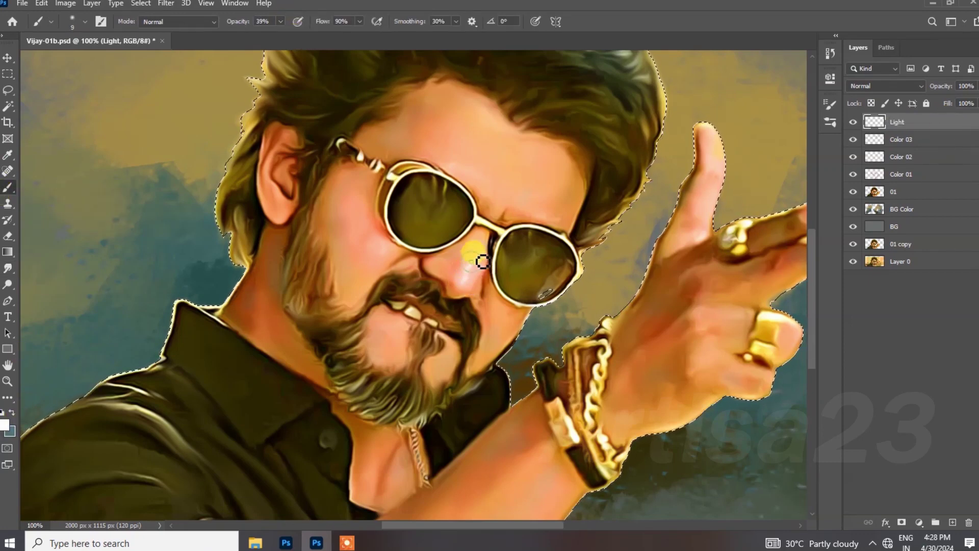
key(bracketright)
drag(458, 125, 459, 168)
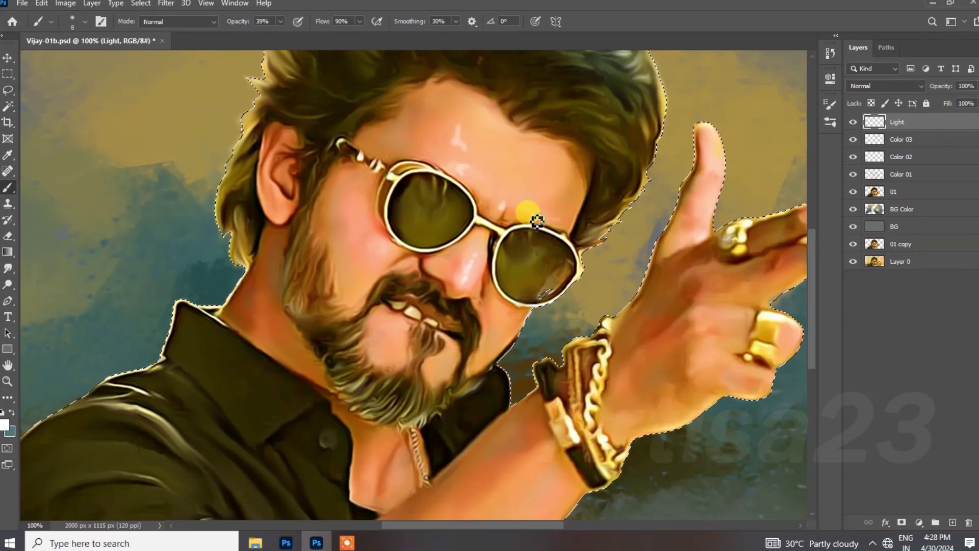
key(bracketright)
mouse_move(390, 321)
mouse_down()
mouse_move(405, 331)
mouse_move(391, 348)
mouse_up()
key(bracketleft)
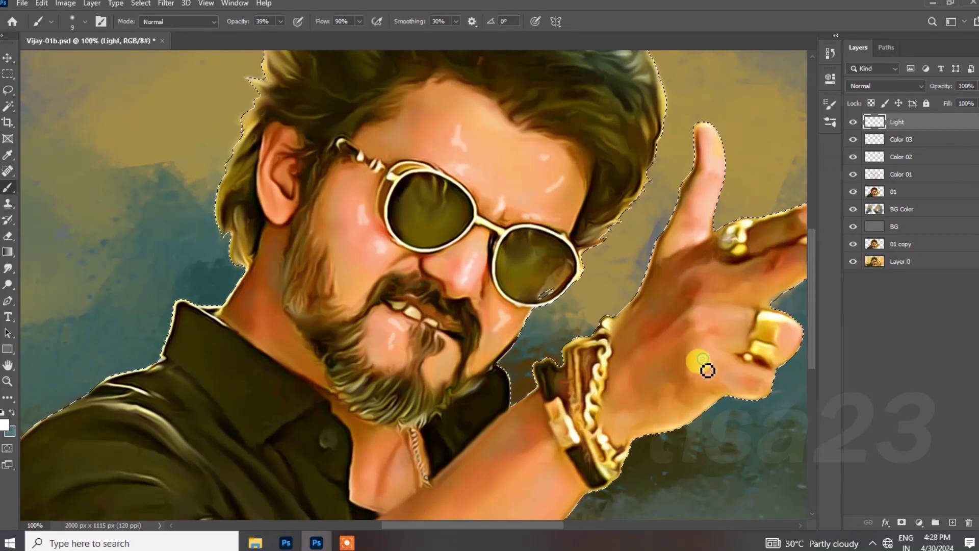
Paint white highlights on the knuckles, back of the hand and fingers with the small brush at 39% opacity.
drag(716, 318, 710, 289)
drag(681, 321, 624, 382)
click(670, 391)
key(bracketright)
drag(784, 333, 789, 340)
mouse_move(739, 282)
mouse_down()
mouse_move(658, 232)
mouse_move(714, 209)
mouse_move(707, 179)
mouse_up()
key(bracketleft)
drag(729, 165, 760, 204)
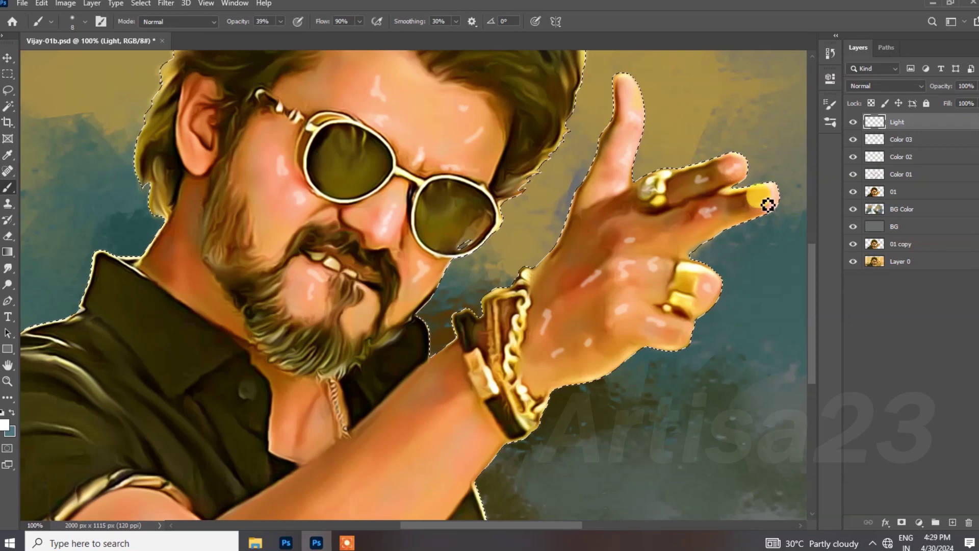
Smudge the white highlights on the hand and face into the skin with a 45 to 50 px brush at 55% strength.
click(8, 267)
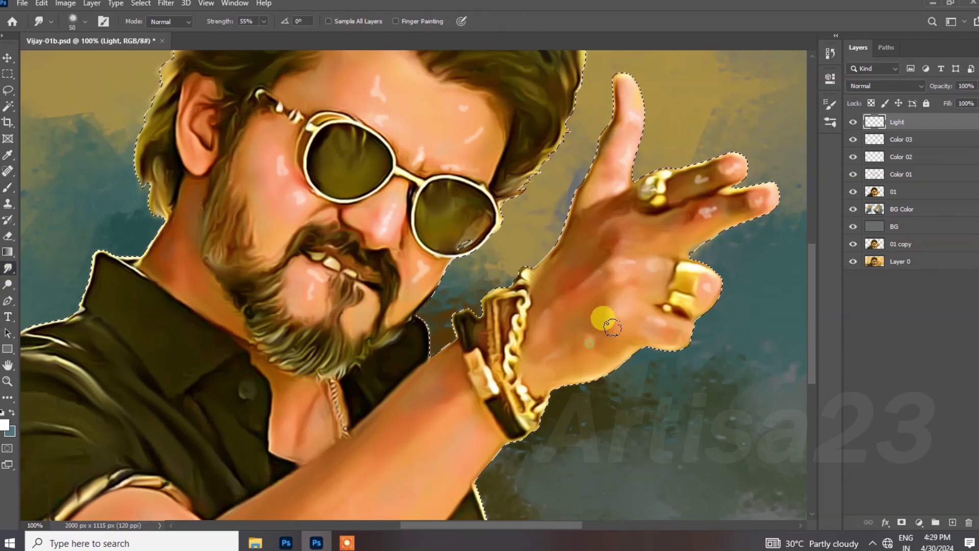
drag(720, 217, 686, 178)
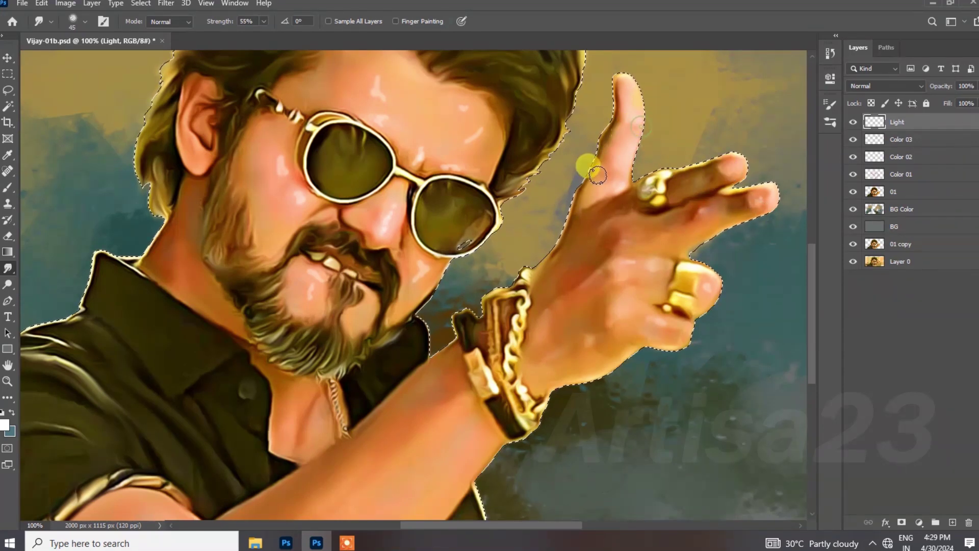
mouse_move(393, 94)
mouse_down()
mouse_move(385, 125)
mouse_move(376, 95)
mouse_move(286, 144)
mouse_move(295, 200)
mouse_move(418, 279)
mouse_move(397, 202)
mouse_move(307, 294)
mouse_up()
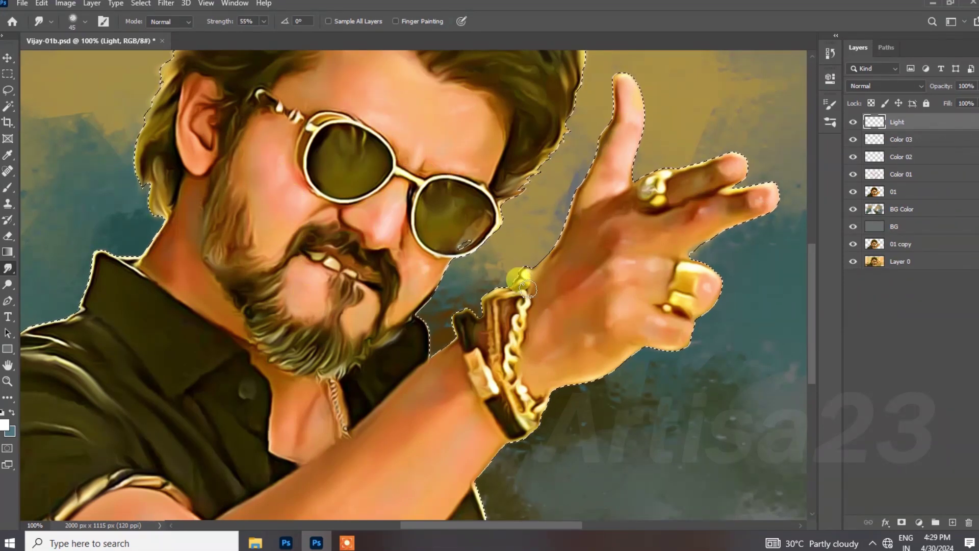
Paint a white highlight on the forearm below the bracelets and blend it with the Smudge tool at 55% strength.
click(8, 187)
click(444, 439)
drag(444, 439, 462, 408)
click(7, 268)
drag(407, 452, 436, 421)
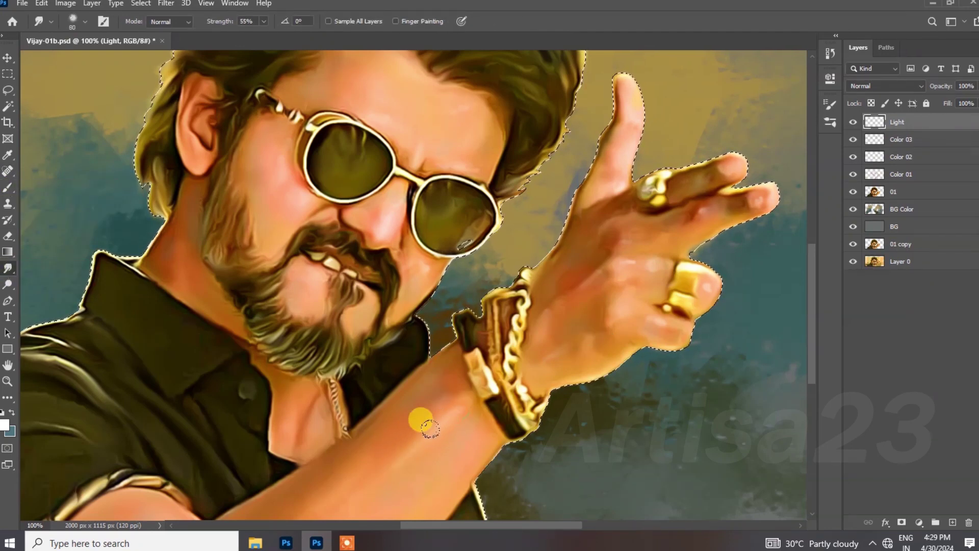
Sample a peach skin tone from the nose and retouch the side of the nose with an 8 px brush at 39% opacity.
key(ctrl+plus)
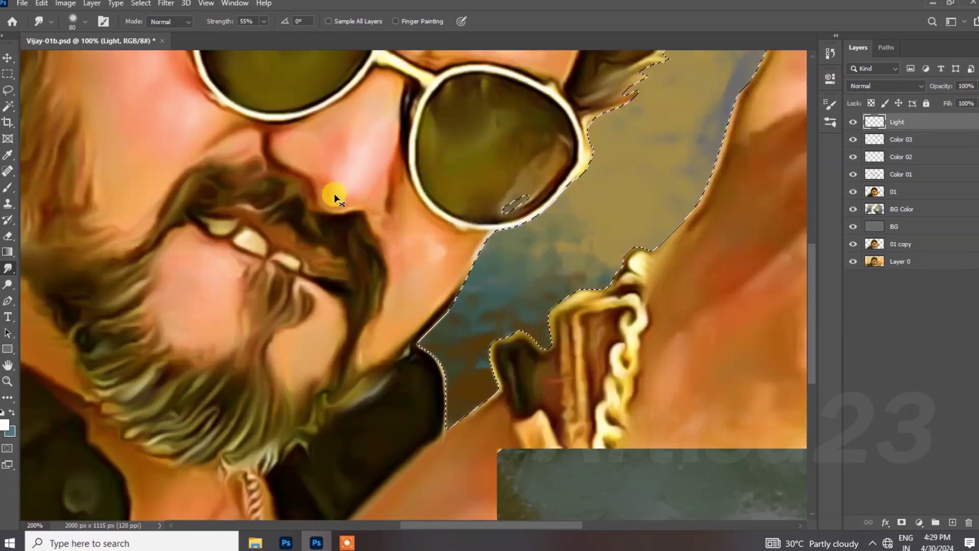
drag(314, 145, 344, 219)
click(7, 187)
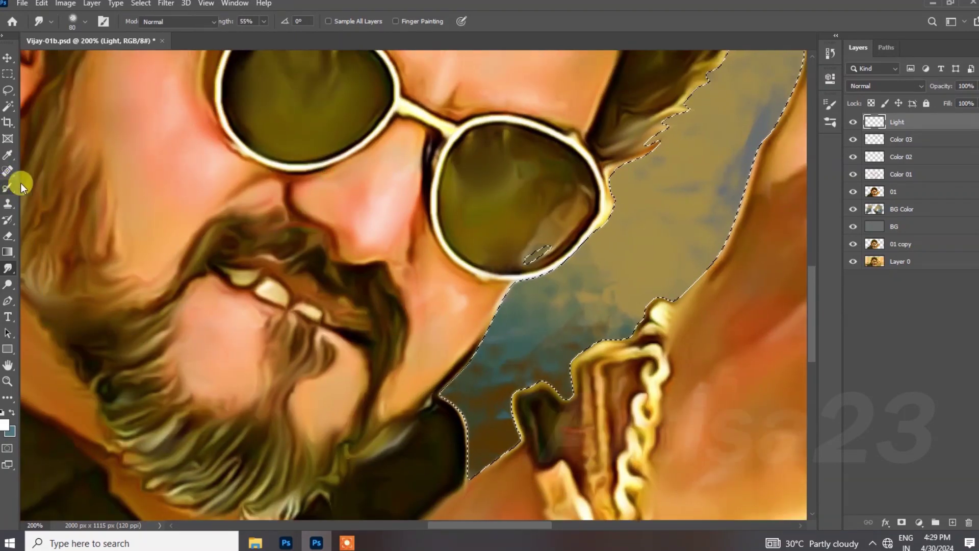
alt+click(335, 190)
drag(334, 185, 341, 190)
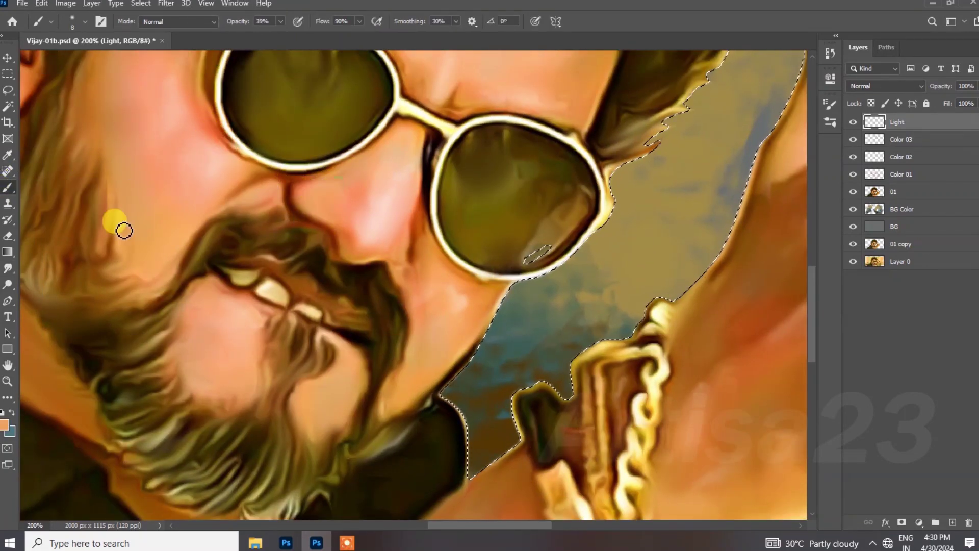
Retouch the face around the nose with sampled orange and dark red tones, then smudge at 55% strength and clear the selection.
alt+click(335, 192)
click(8, 269)
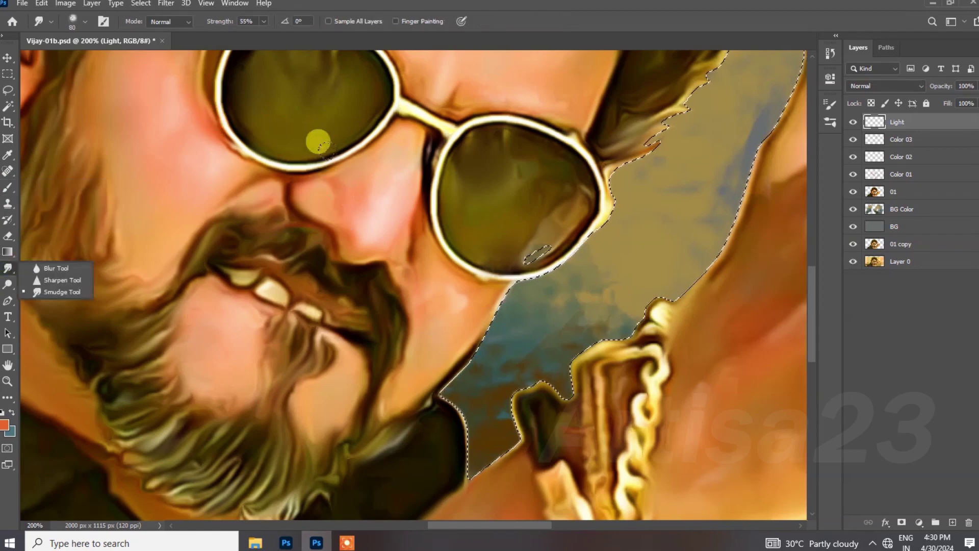
click(7, 188)
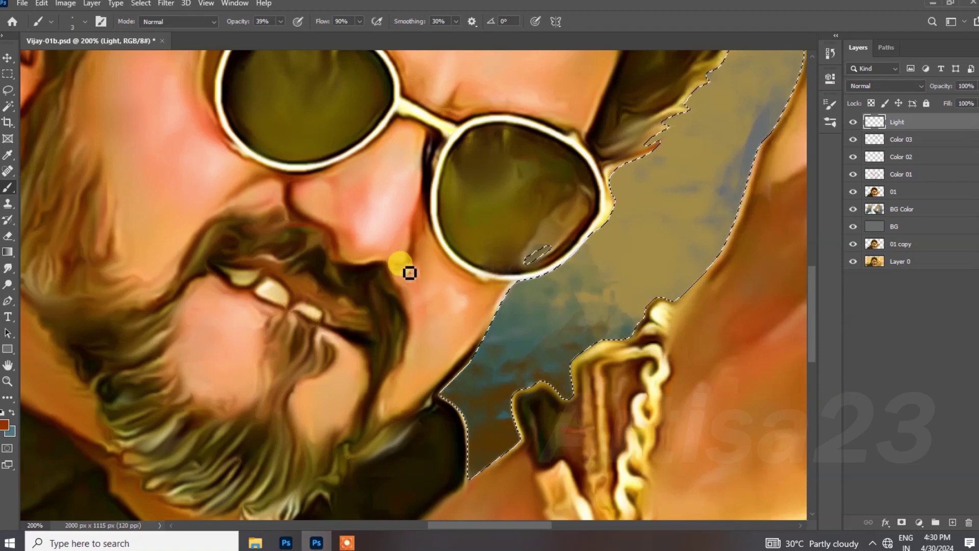
click(7, 268)
key(ctrl+d)
mouse_move(291, 271)
mouse_down()
mouse_move(317, 258)
mouse_move(473, 276)
mouse_up()
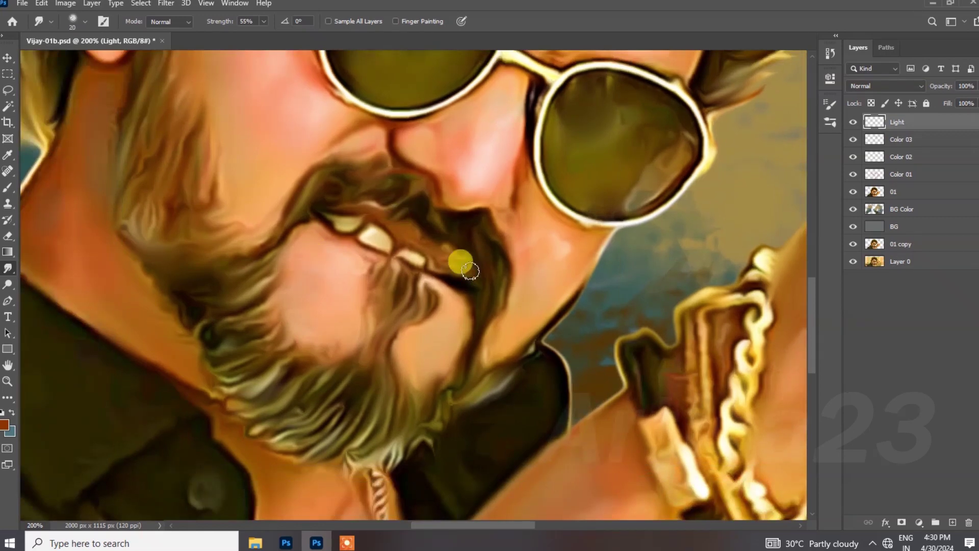
Make layer 01 active and save the document.
click(911, 198)
key(ctrl+minus)
key(ctrl+minus)
key(ctrl+minus)
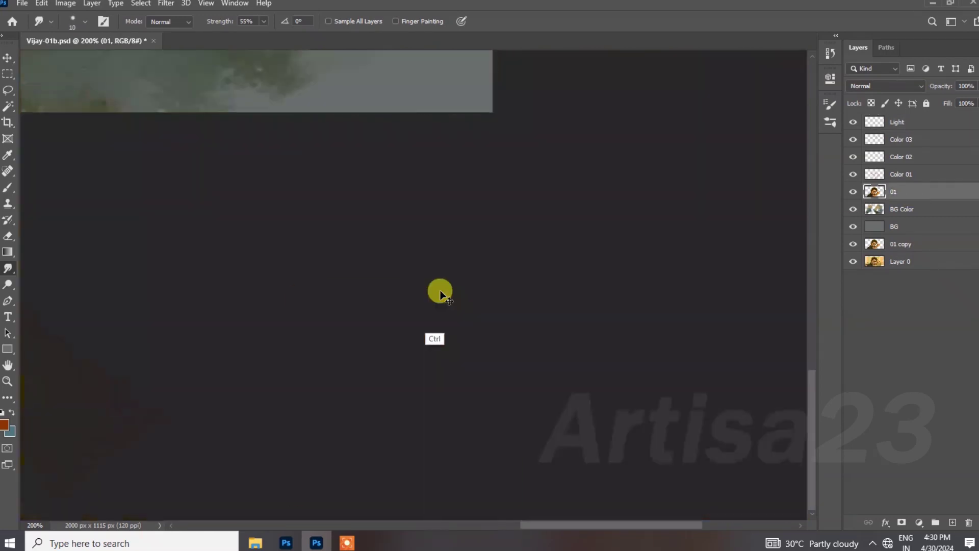
key(ctrl+s)
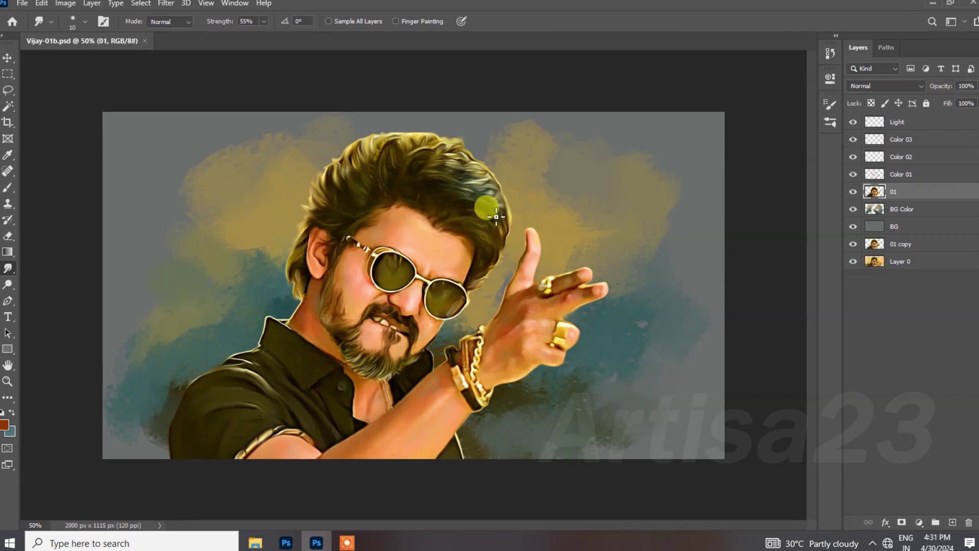
Create a layer named Hair 01 above Light and choose the Hard Round Pressure Size brush.
click(918, 129)
click(952, 522)
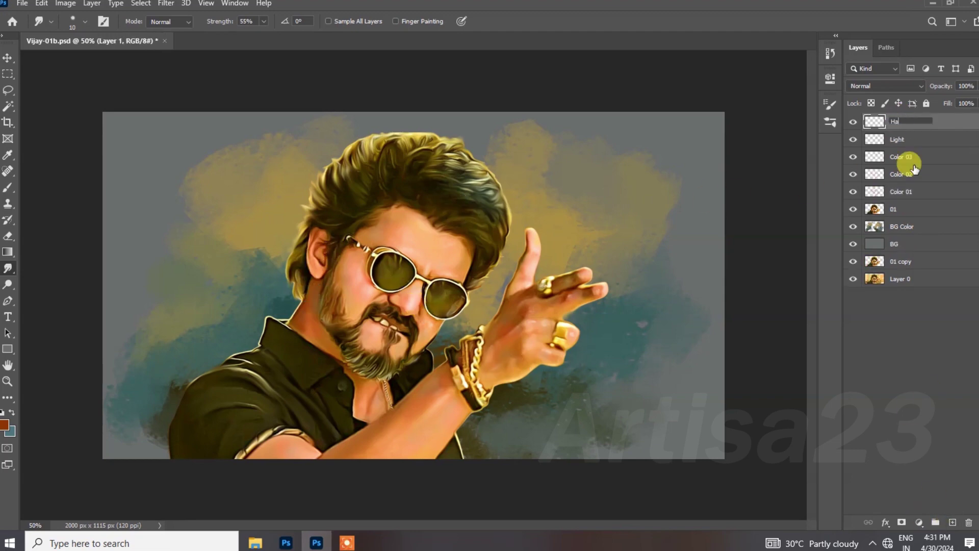
click(7, 188)
click(102, 22)
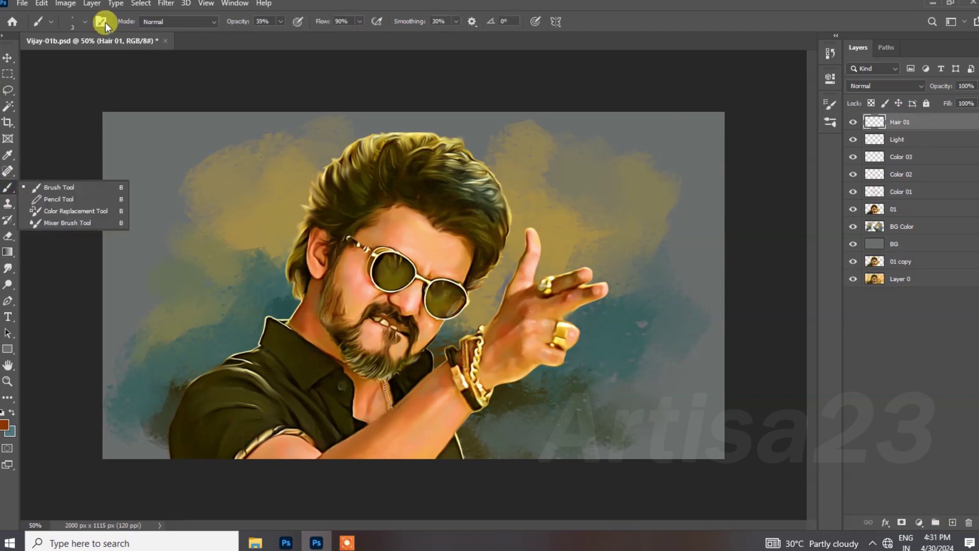
click(663, 99)
drag(813, 250, 813, 235)
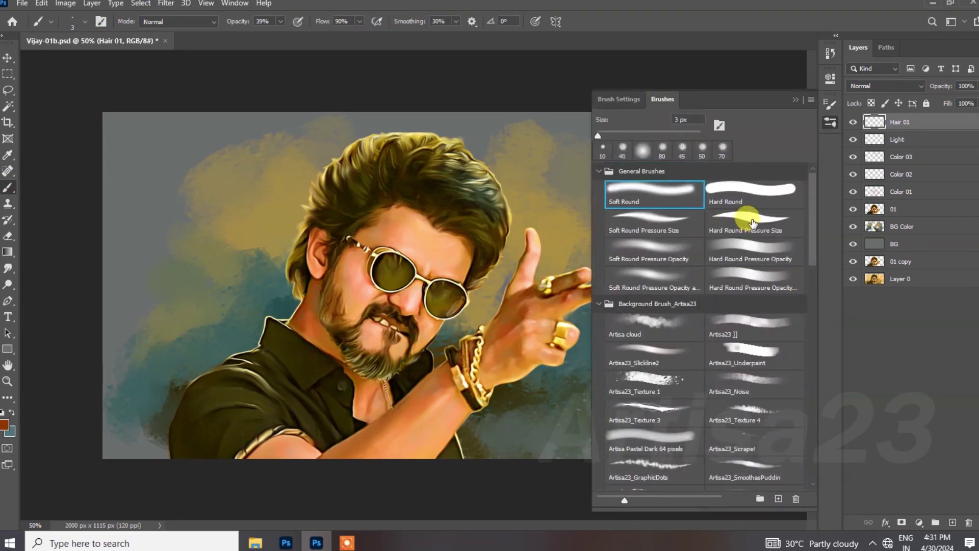
click(753, 223)
click(796, 100)
Paint fine pale yellow flyaway strands along the top outline of the hair with a 1 px brush at 62% opacity.
key(ctrl+plus)
key(ctrl+plus)
drag(505, 85, 475, 195)
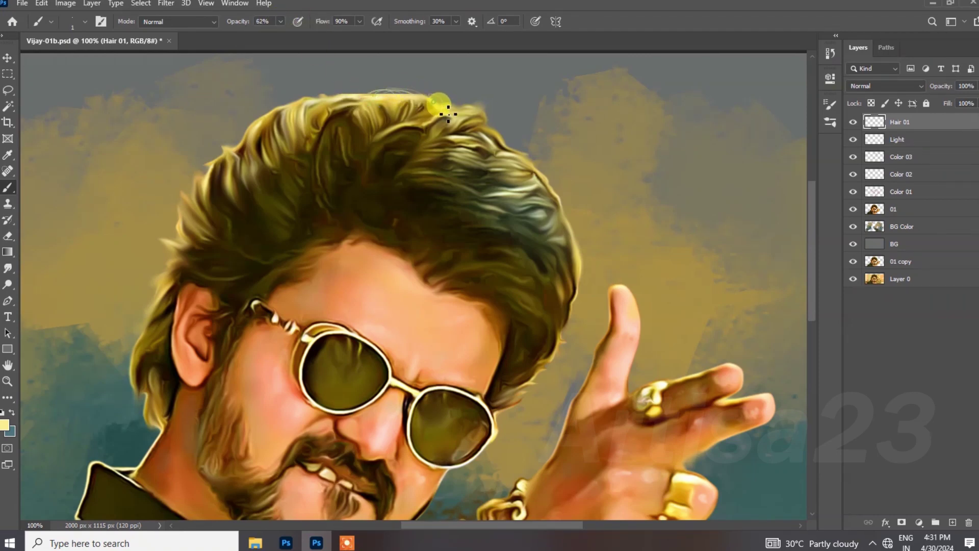
drag(488, 130, 533, 149)
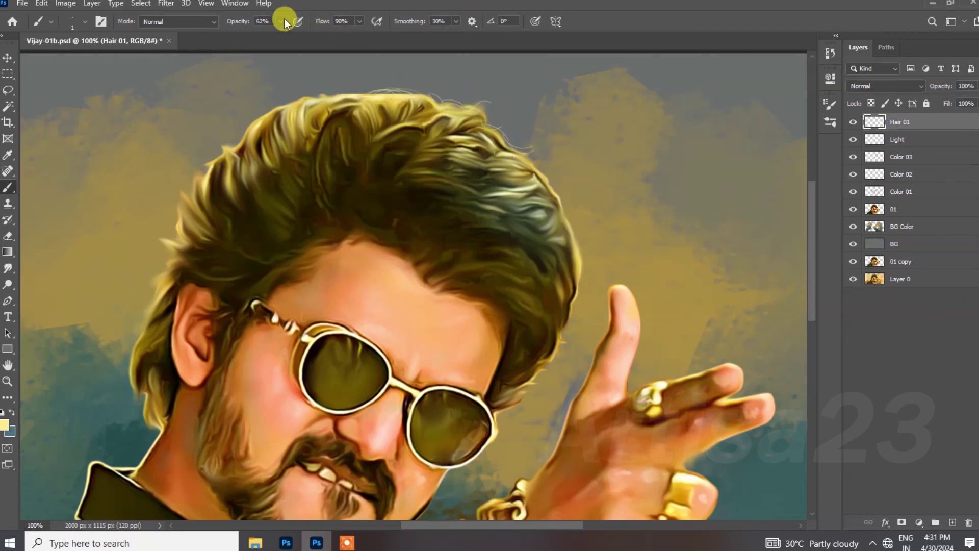
Sample an olive yellow and paint strands around the back, neck and front edges of the hair with a 2 px brush at 88% opacity.
alt+click(303, 101)
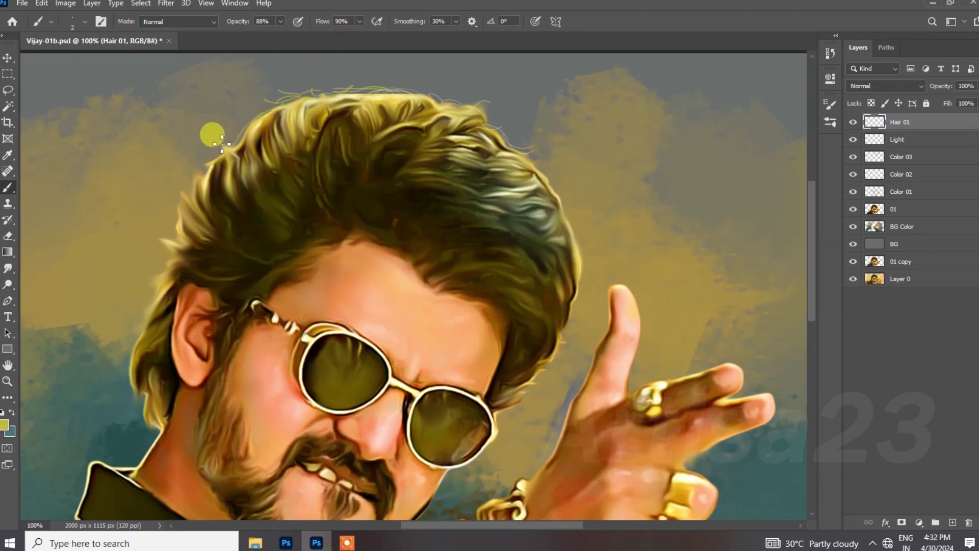
drag(220, 169, 208, 180)
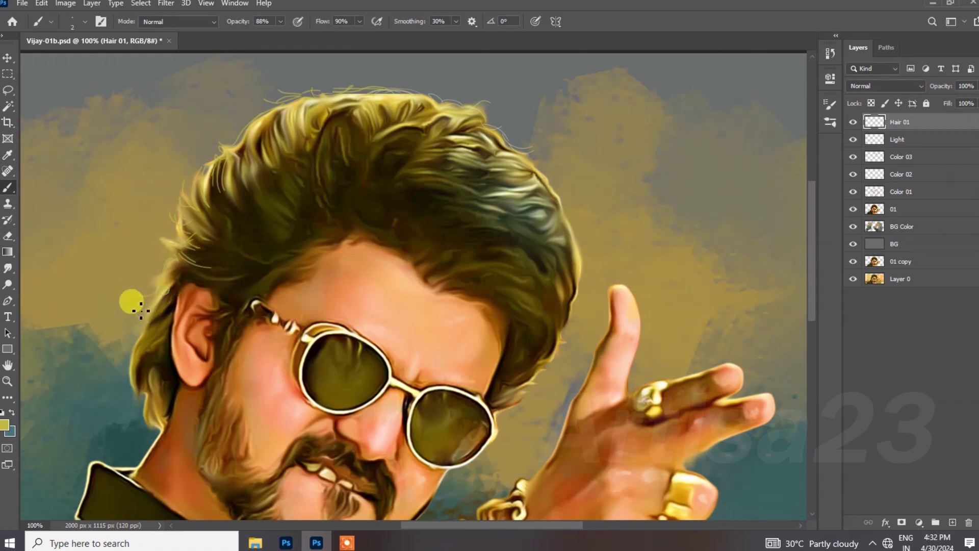
drag(155, 421, 153, 359)
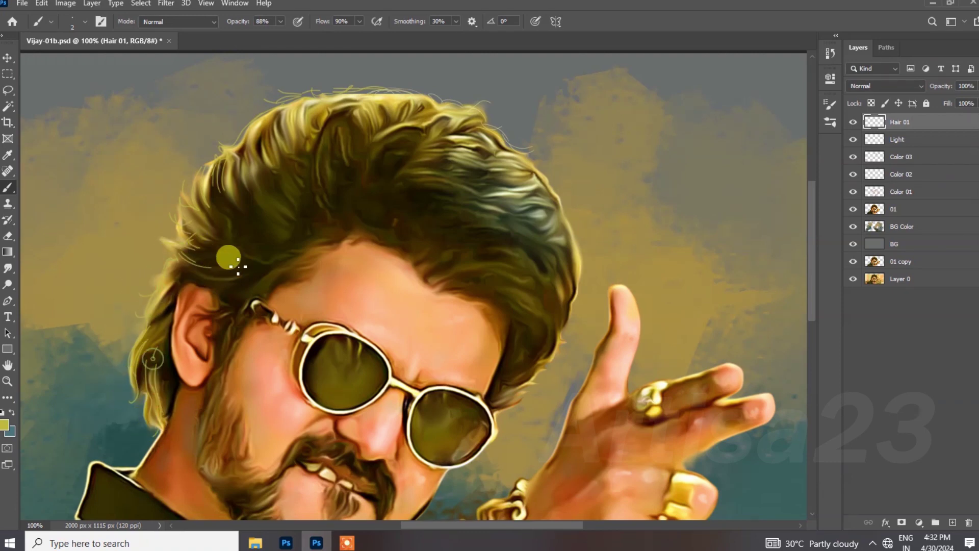
drag(442, 156, 482, 157)
drag(421, 143, 449, 135)
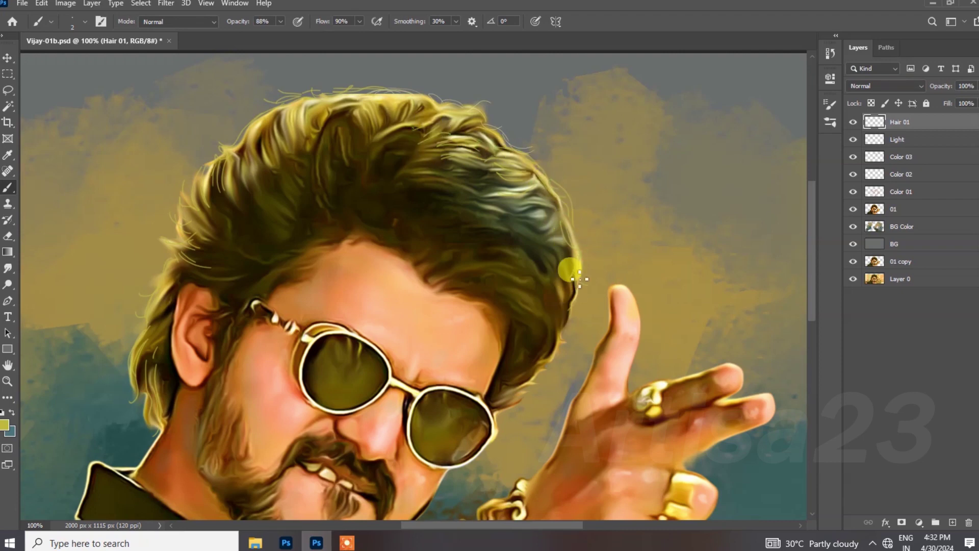
drag(504, 405, 496, 409)
Sample a tone from the hair and paint thin strands across its dark inner areas with the 2 px brush.
alt+click(534, 198)
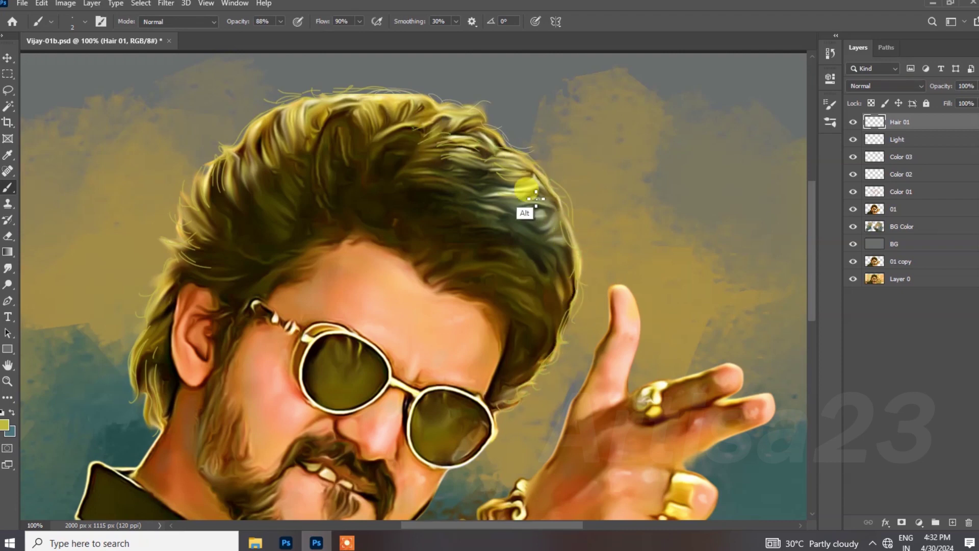
alt+click(463, 141)
mouse_move(411, 176)
mouse_down()
mouse_move(453, 177)
mouse_move(451, 194)
mouse_move(442, 192)
mouse_up()
mouse_move(481, 217)
mouse_down()
mouse_move(519, 230)
mouse_move(519, 244)
mouse_up()
drag(455, 266, 522, 271)
drag(458, 276, 539, 314)
drag(400, 210, 437, 206)
drag(399, 135, 357, 190)
drag(338, 150, 336, 210)
mouse_move(283, 183)
mouse_down()
mouse_move(302, 203)
mouse_move(289, 223)
mouse_up()
drag(230, 211, 257, 231)
drag(226, 219, 267, 239)
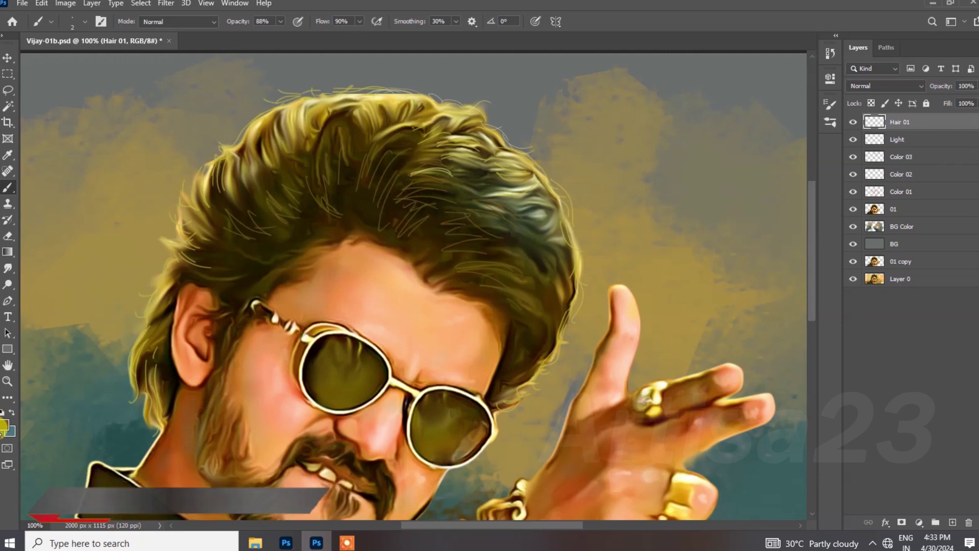
Set the foreground color to teal 3c8786 and paint strands over the bluish hair near the finger side of the head.
click(4, 425)
click(757, 188)
click(672, 182)
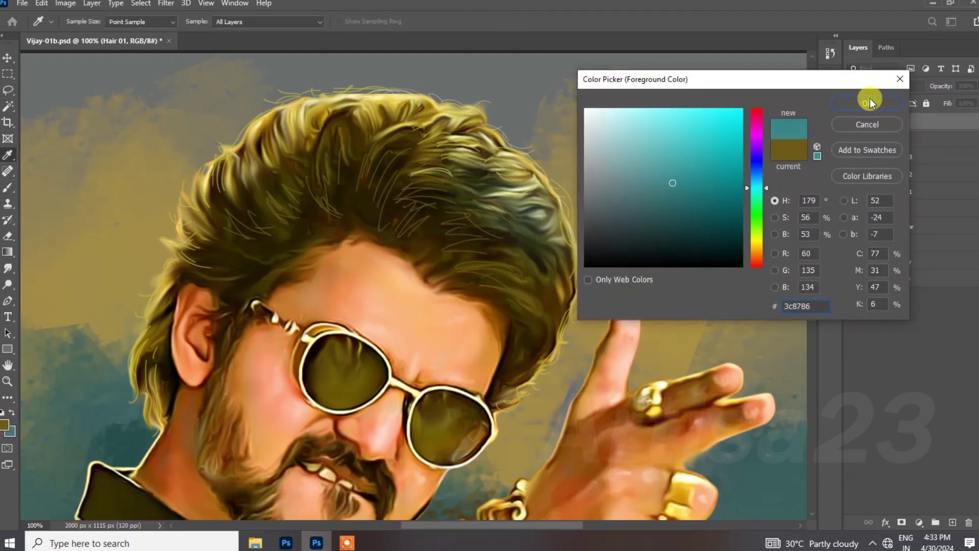
click(868, 102)
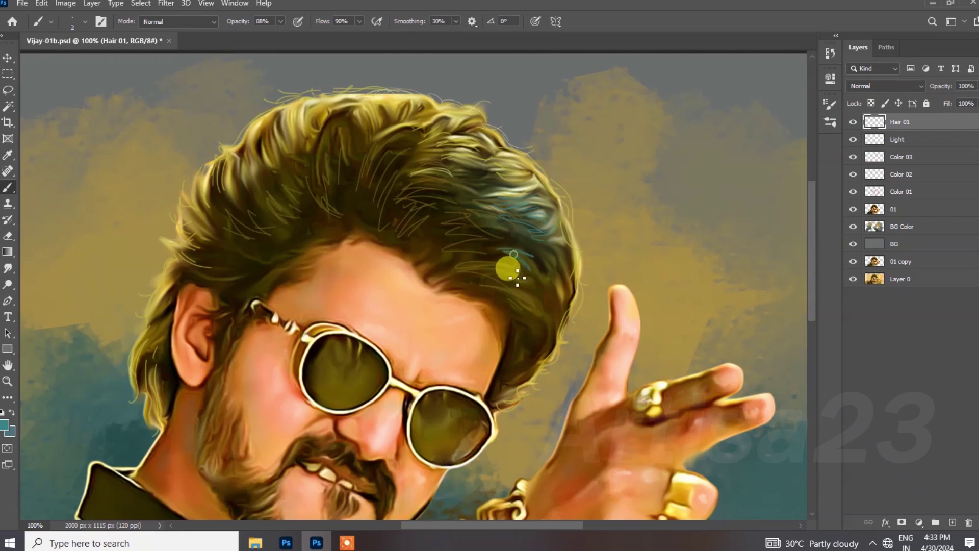
mouse_move(518, 184)
mouse_down()
mouse_move(533, 239)
mouse_move(467, 213)
mouse_move(544, 272)
mouse_move(494, 322)
mouse_move(514, 311)
mouse_move(537, 319)
mouse_move(532, 352)
mouse_up()
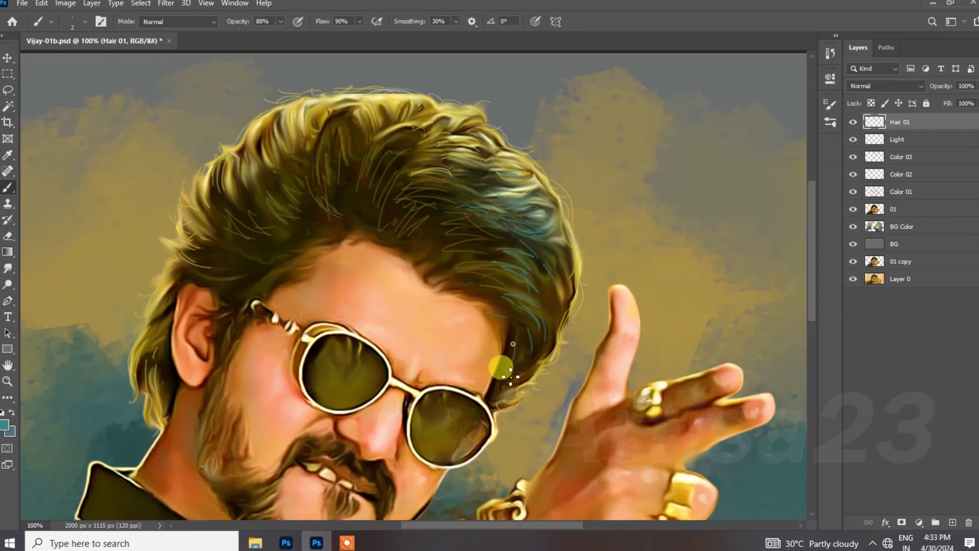
drag(474, 242, 511, 201)
Sample a light olive tone from the hair highlights and add brighter strands across the front and middle of the hair.
alt+click(560, 153)
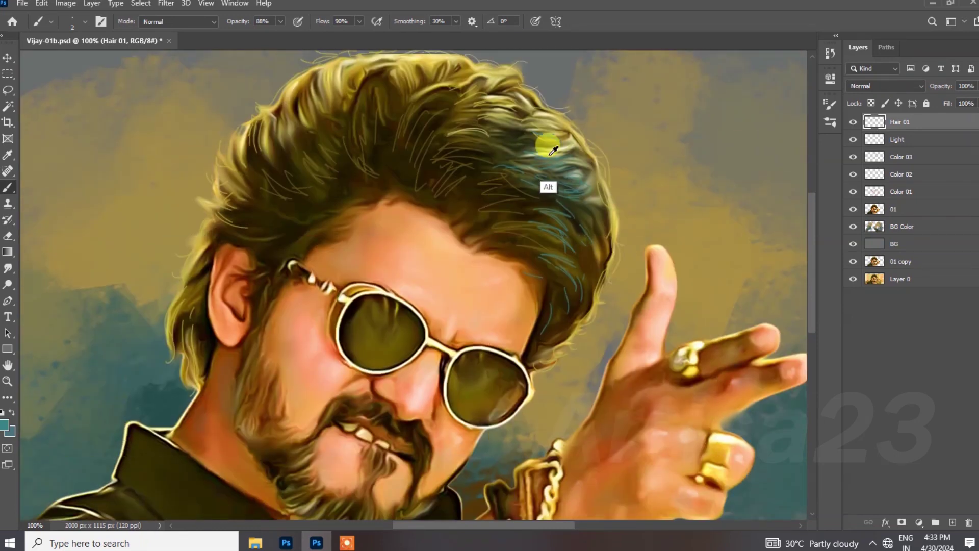
alt+click(474, 116)
alt+click(495, 108)
mouse_move(456, 141)
mouse_down()
mouse_move(433, 137)
mouse_move(412, 162)
mouse_up()
drag(538, 174, 496, 175)
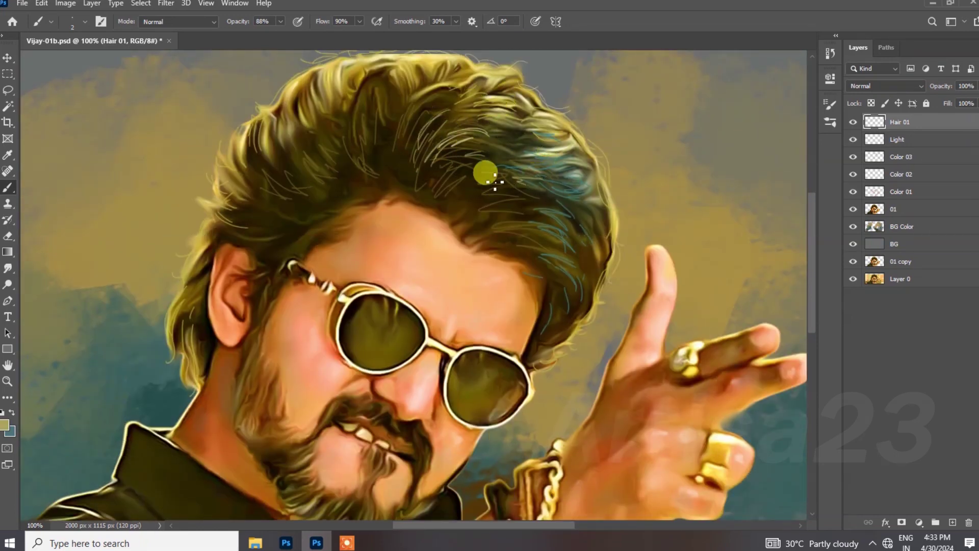
drag(527, 206, 492, 205)
drag(412, 104, 402, 129)
drag(371, 119, 362, 140)
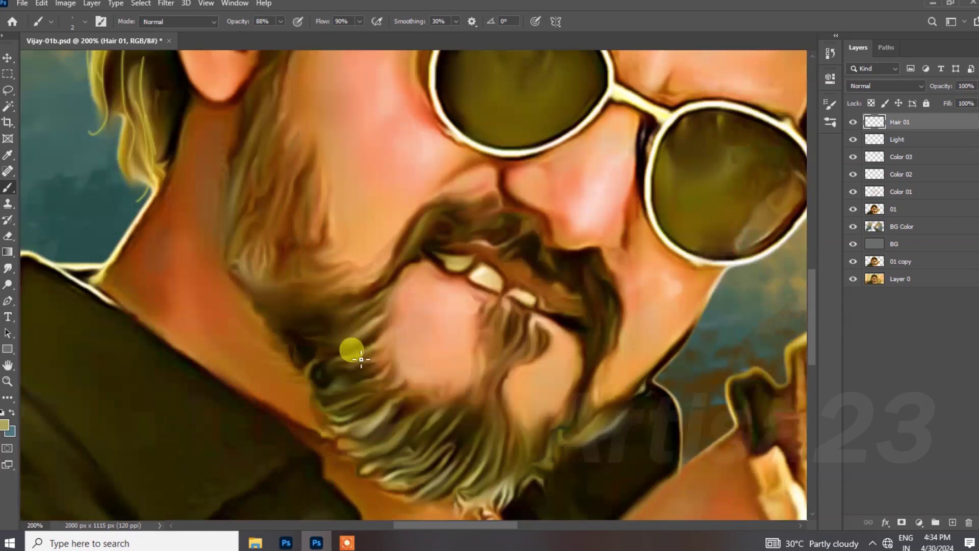
Paint short light beige strands on the mustache, chin and beard with the 2 px brush at 88% opacity.
drag(565, 261, 598, 346)
drag(493, 321, 493, 340)
drag(518, 326, 507, 349)
drag(445, 457, 423, 489)
mouse_move(411, 448)
mouse_down()
mouse_move(397, 468)
mouse_move(369, 458)
mouse_up()
drag(388, 429, 357, 447)
drag(453, 485, 421, 494)
drag(476, 465, 469, 488)
mouse_move(526, 452)
mouse_down()
mouse_move(539, 471)
mouse_move(554, 460)
mouse_up()
drag(615, 414, 583, 454)
drag(564, 437, 552, 459)
drag(346, 356, 312, 364)
drag(342, 331, 313, 351)
drag(324, 331, 312, 336)
mouse_move(537, 245)
mouse_down()
mouse_move(466, 218)
mouse_move(400, 246)
mouse_up()
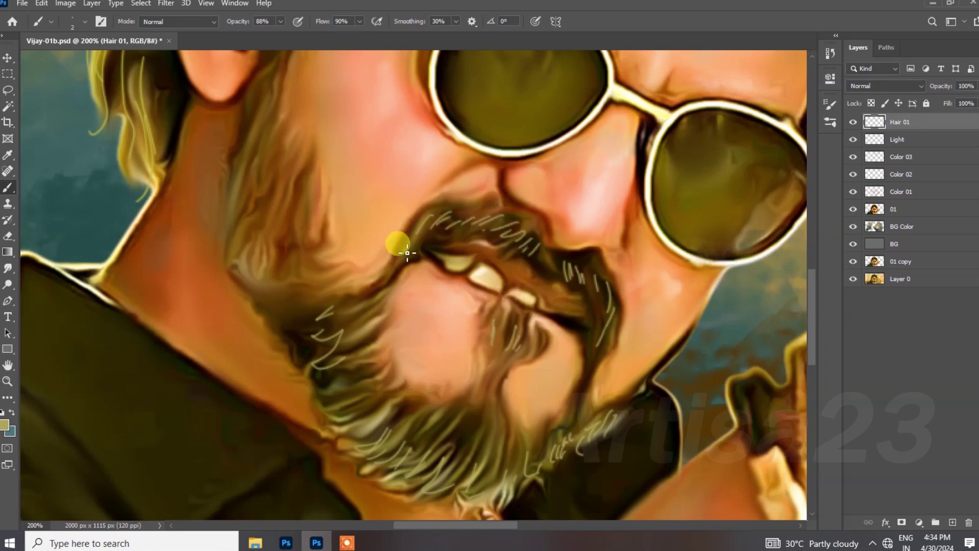
Paint dark brown strands through the mustache, chin tuft, beard and sideburn with the 2 px brush.
mouse_move(612, 275)
mouse_down()
mouse_move(459, 218)
mouse_move(376, 271)
mouse_move(287, 300)
mouse_move(251, 251)
mouse_move(240, 135)
mouse_move(280, 226)
mouse_move(305, 240)
mouse_move(354, 441)
mouse_move(502, 410)
mouse_move(528, 440)
mouse_move(516, 422)
mouse_move(531, 426)
mouse_move(568, 401)
mouse_up()
mouse_move(505, 375)
mouse_down()
mouse_move(521, 360)
mouse_move(503, 312)
mouse_move(503, 345)
mouse_move(474, 382)
mouse_up()
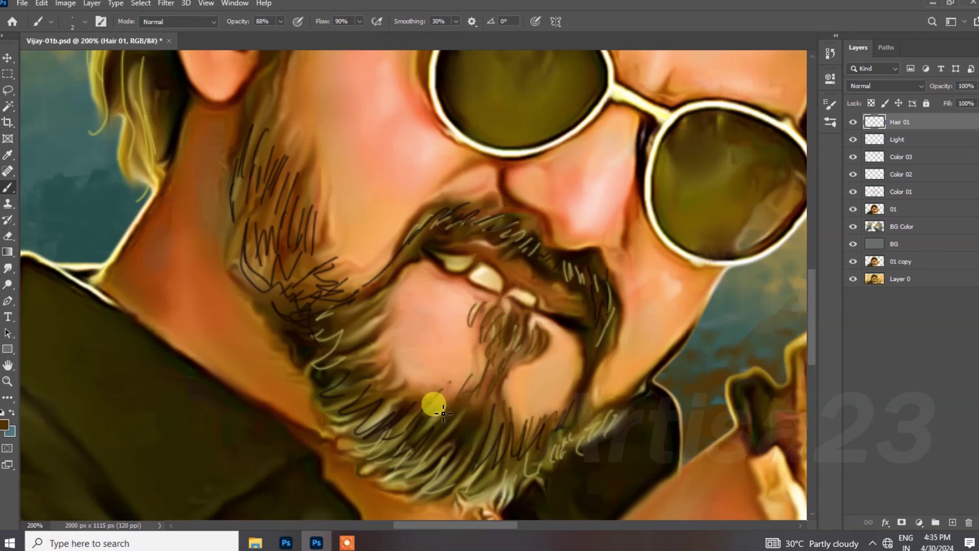
mouse_move(396, 401)
mouse_down()
mouse_move(355, 350)
mouse_move(385, 302)
mouse_move(350, 363)
mouse_move(287, 351)
mouse_move(313, 316)
mouse_up()
mouse_move(393, 256)
mouse_down()
mouse_move(326, 318)
mouse_move(343, 343)
mouse_move(269, 273)
mouse_up()
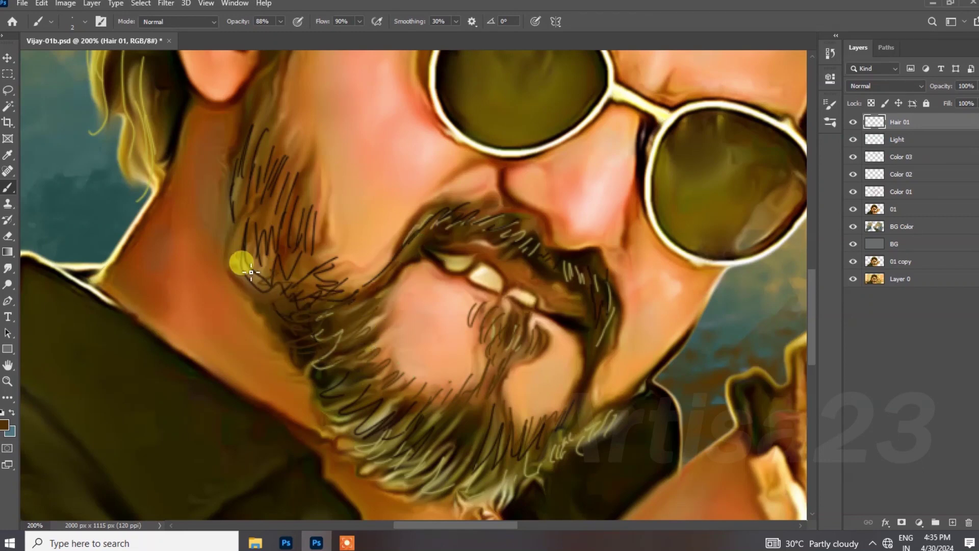
mouse_move(260, 335)
mouse_down()
mouse_move(301, 361)
mouse_move(297, 383)
mouse_move(329, 423)
mouse_move(403, 424)
mouse_move(383, 451)
mouse_move(395, 479)
mouse_move(456, 457)
mouse_move(513, 489)
mouse_move(434, 497)
mouse_move(341, 443)
mouse_move(344, 407)
mouse_move(310, 394)
mouse_move(257, 349)
mouse_up()
Sample lighter tones from the beard and teeth areas and add contrasting strands over the beard, sideburn and mustache.
alt+click(512, 494)
alt+click(492, 267)
alt+click(479, 267)
drag(269, 334, 245, 302)
alt+click(512, 494)
mouse_move(355, 442)
mouse_down()
mouse_move(258, 336)
mouse_move(271, 345)
mouse_move(252, 298)
mouse_move(242, 206)
mouse_up()
mouse_move(474, 225)
mouse_down()
mouse_move(531, 237)
mouse_move(586, 277)
mouse_move(572, 420)
mouse_up()
drag(492, 380, 493, 360)
key(ctrl+minus)
key(ctrl+minus)
key(ctrl+minus)
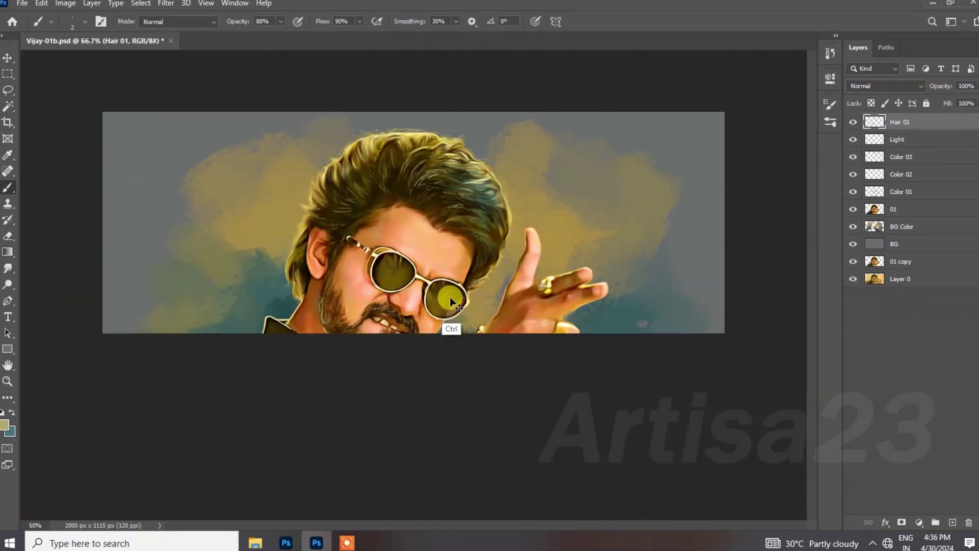
Set the foreground color to a light blue and add strands to the bluish side of the hair.
click(5, 424)
click(656, 140)
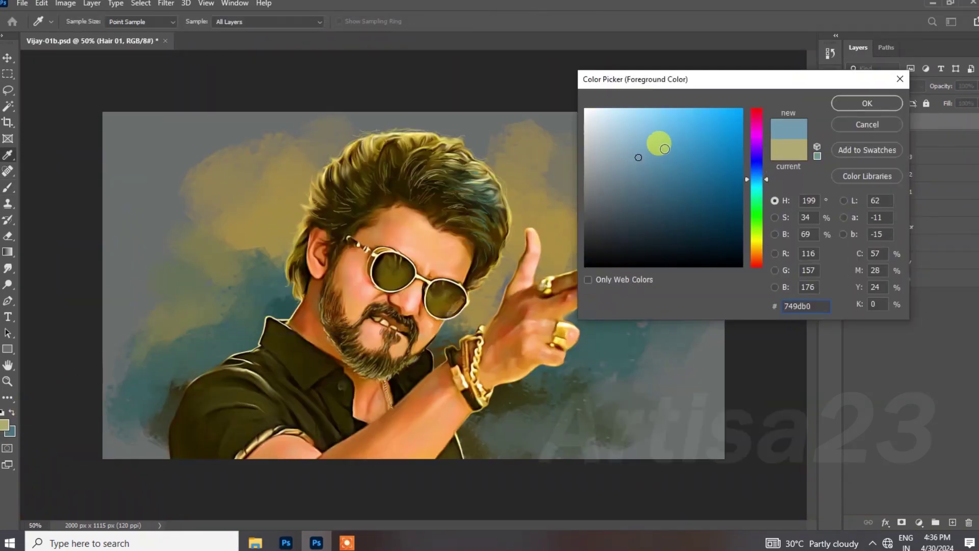
click(866, 101)
mouse_move(488, 221)
mouse_down()
mouse_move(488, 168)
mouse_move(480, 231)
mouse_up()
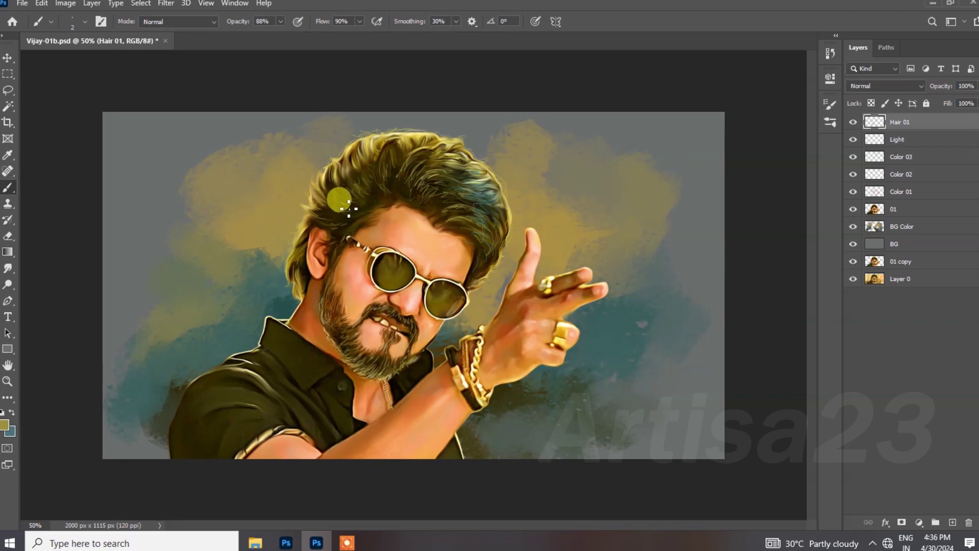
Paint thin light strokes on the shirt folds and blend them with the Smudge tool at 70 px and 55% strength.
scroll(206, 393, up, 1)
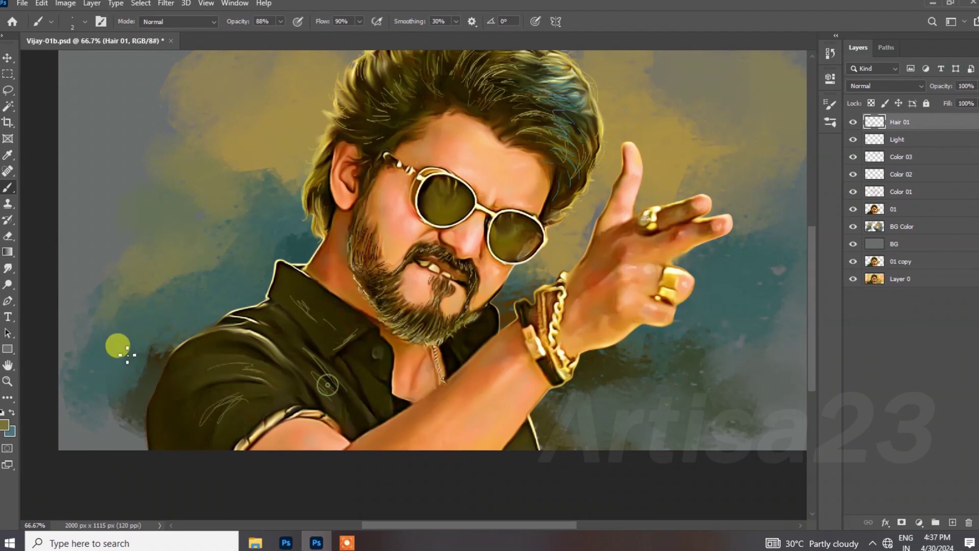
right_click(7, 268)
click(91, 294)
mouse_move(259, 371)
mouse_down()
mouse_move(203, 350)
mouse_move(204, 411)
mouse_move(332, 365)
mouse_move(299, 300)
mouse_up()
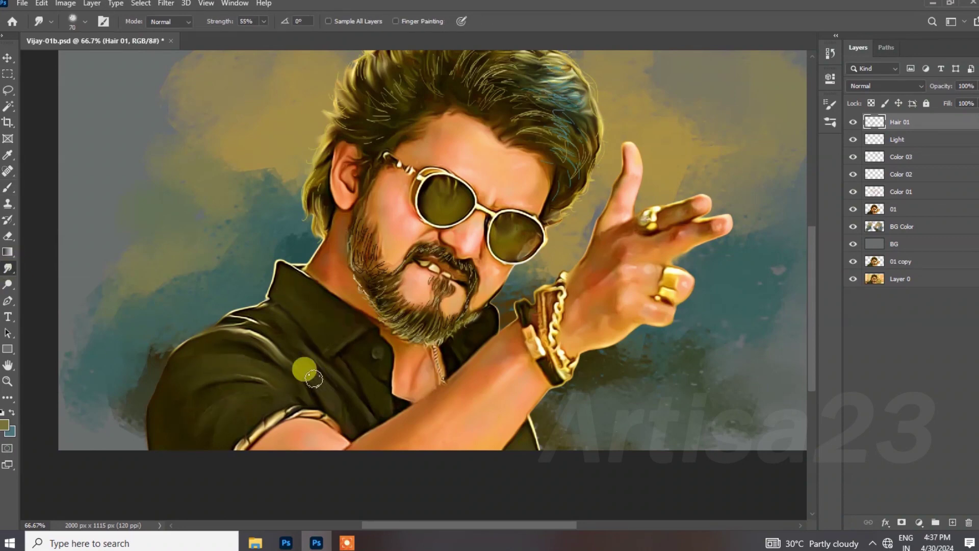
key(ctrl+minus)
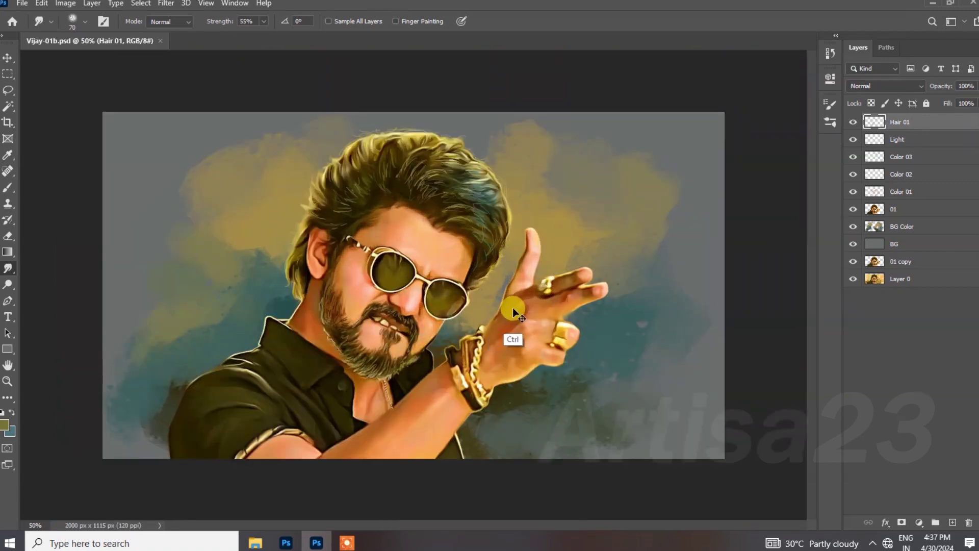
Save the painting with the Save As command.
key(ctrl+shift+s)
click(145, 115)
click(383, 369)
click(524, 271)
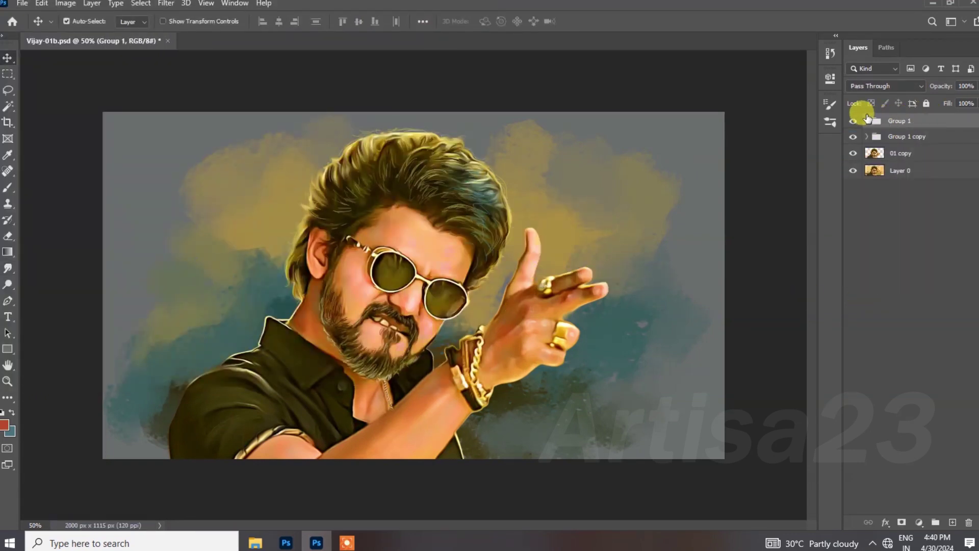
Merge the layers from Hair 01 down to 01 inside Group 1 and name the merged layer 01.
click(868, 121)
click(909, 140)
shift+click(912, 224)
right_click(923, 212)
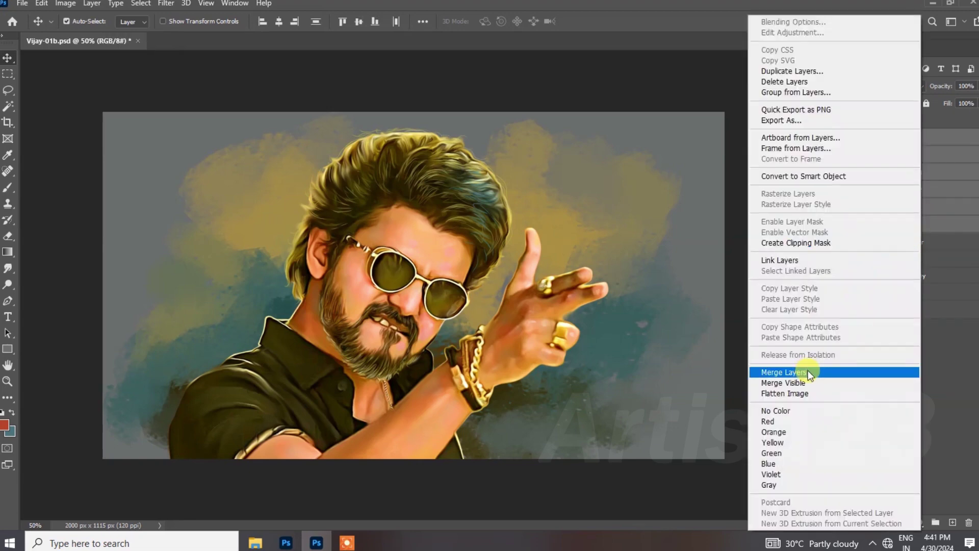
click(807, 371)
double_click(910, 138)
text(01)
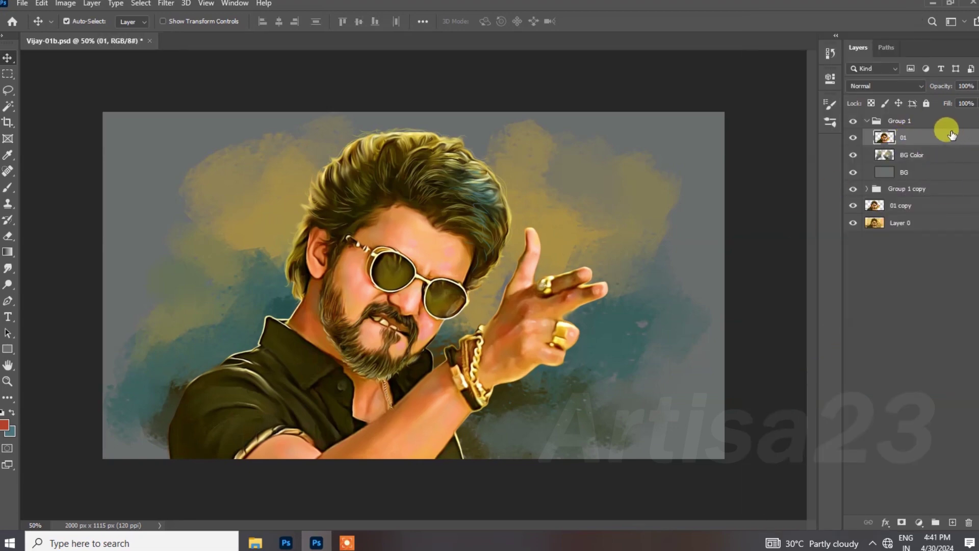
click(900, 121)
right_click(902, 121)
click(849, 102)
click(896, 122)
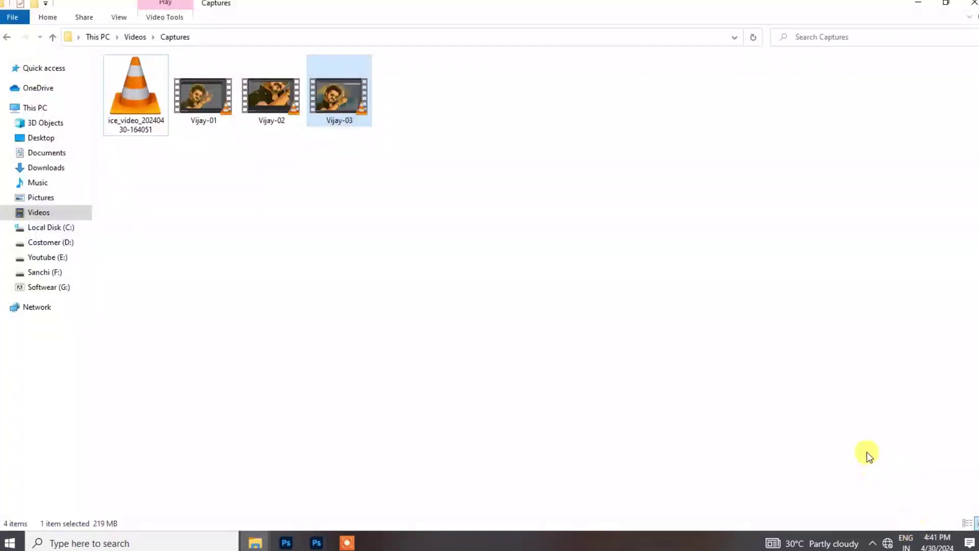
Switch to Photoshop, add a layer mask to layer 01 and set up the Brush tool with a soft tip at 39% opacity.
click(328, 544)
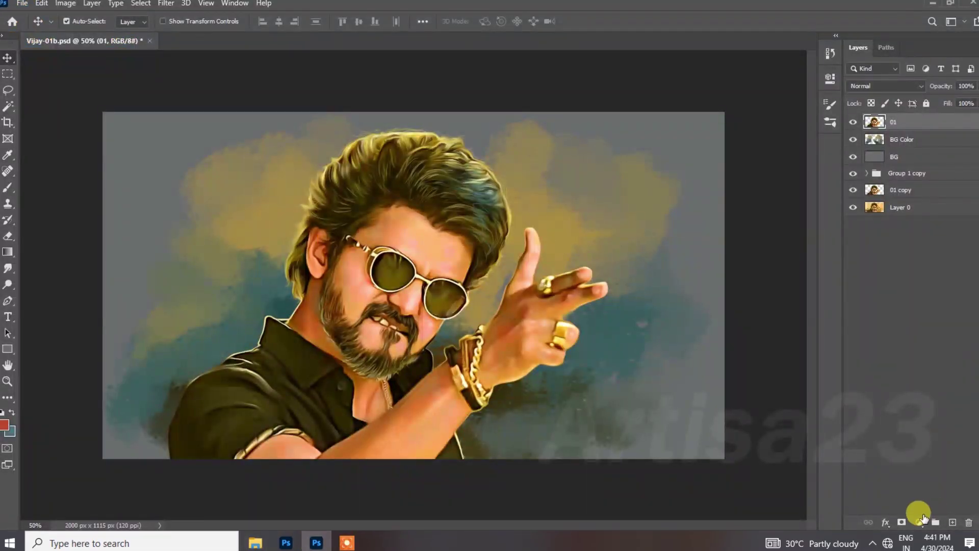
click(902, 521)
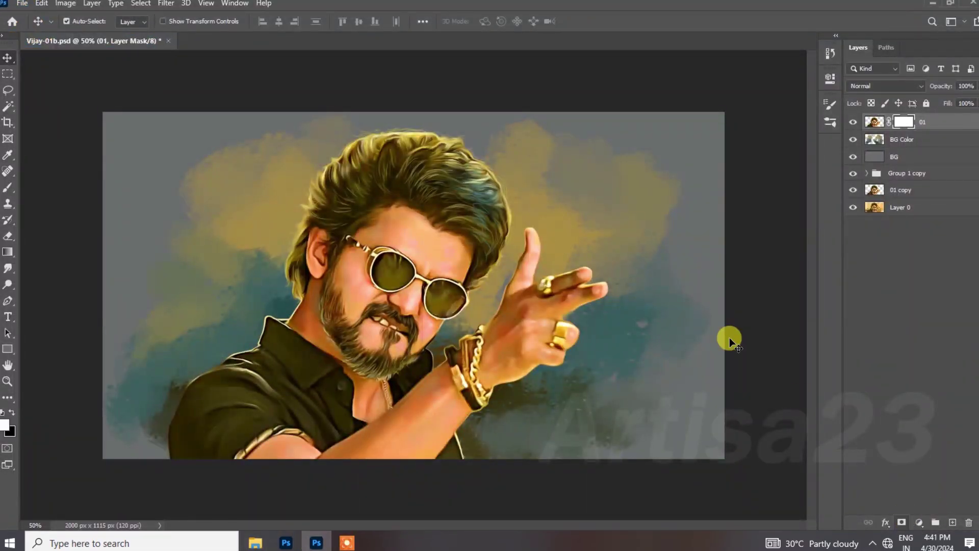
click(6, 189)
click(254, 35)
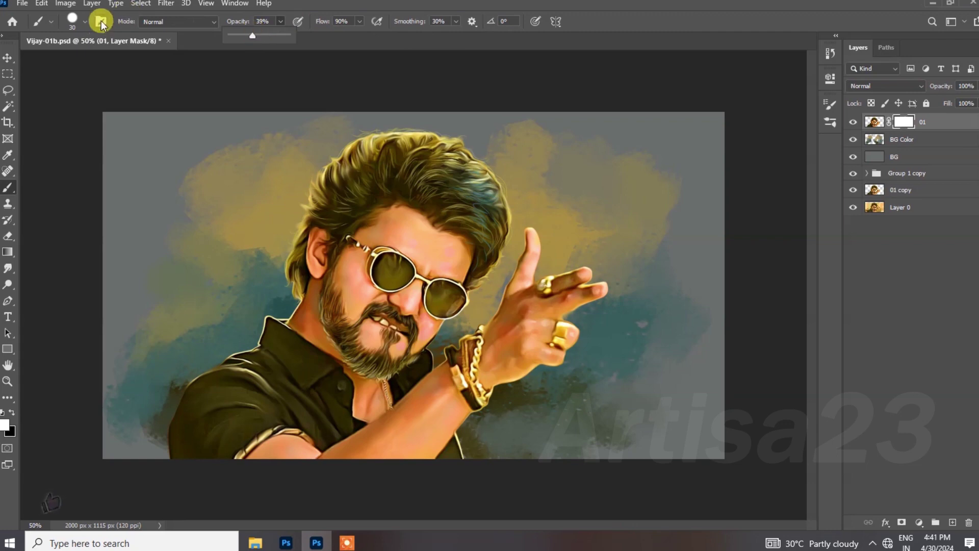
click(102, 22)
click(663, 99)
click(656, 169)
click(796, 98)
Paint black on layer 01's mask with a soft brush of about 90 px to fade the shirt's lower edges into the background.
key(bracketright)
key(bracketright)
key(bracketright)
key(bracketright)
key(bracketright)
key(bracketright)
key(bracketright)
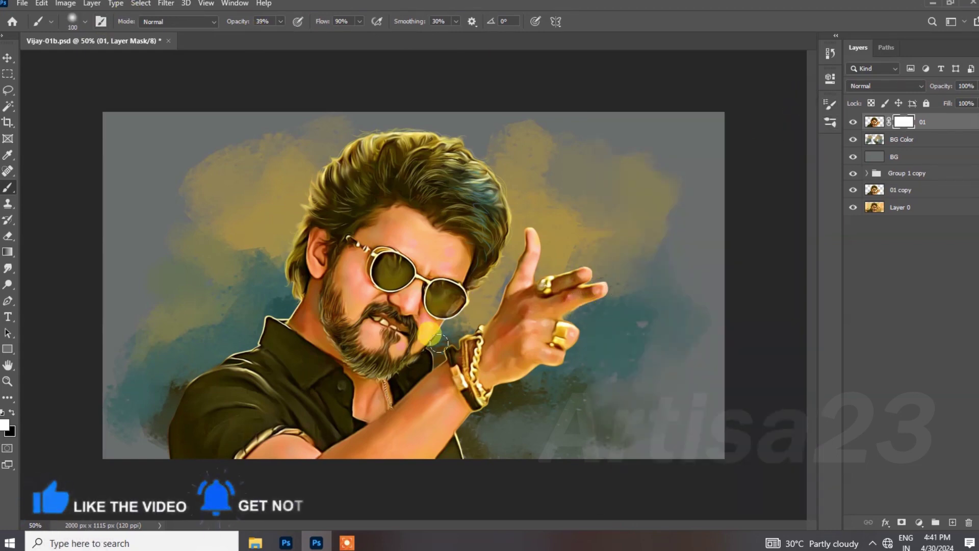
drag(485, 451, 466, 434)
mouse_move(170, 432)
mouse_down()
mouse_move(163, 451)
mouse_move(141, 434)
mouse_up()
drag(470, 429, 475, 419)
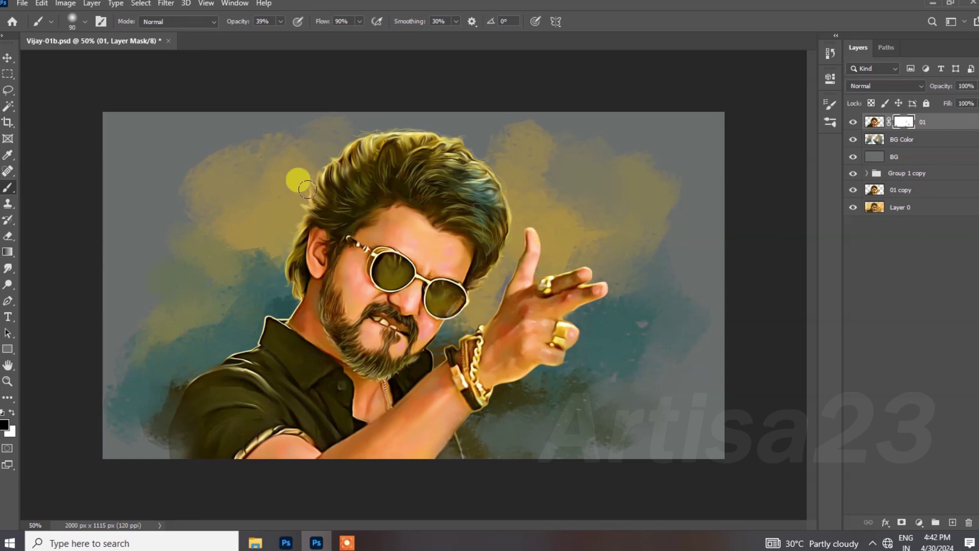
drag(441, 339, 544, 377)
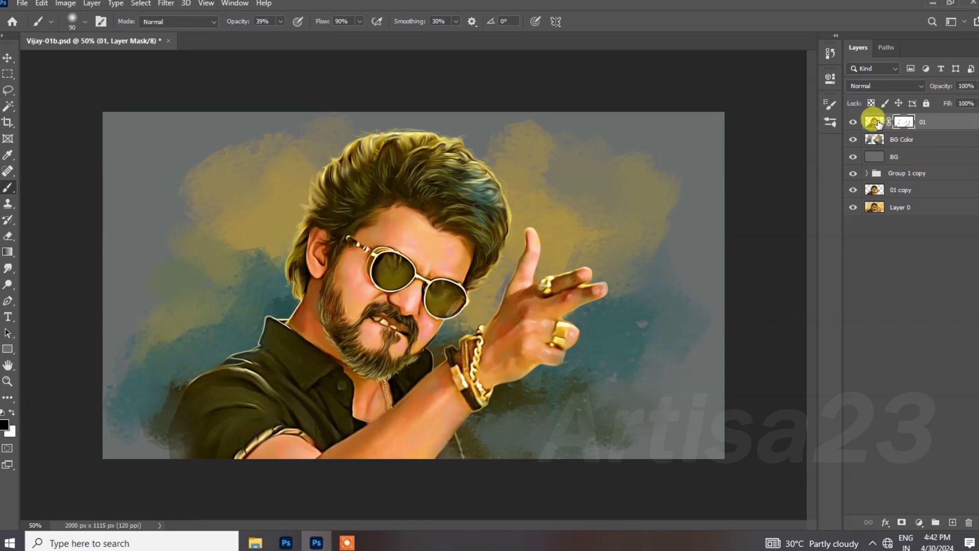
Smudge the shirt's edge on layer 01 at 175 px and 55% strength, and save the document.
click(878, 123)
click(8, 269)
key(bracketleft)
drag(134, 416, 175, 394)
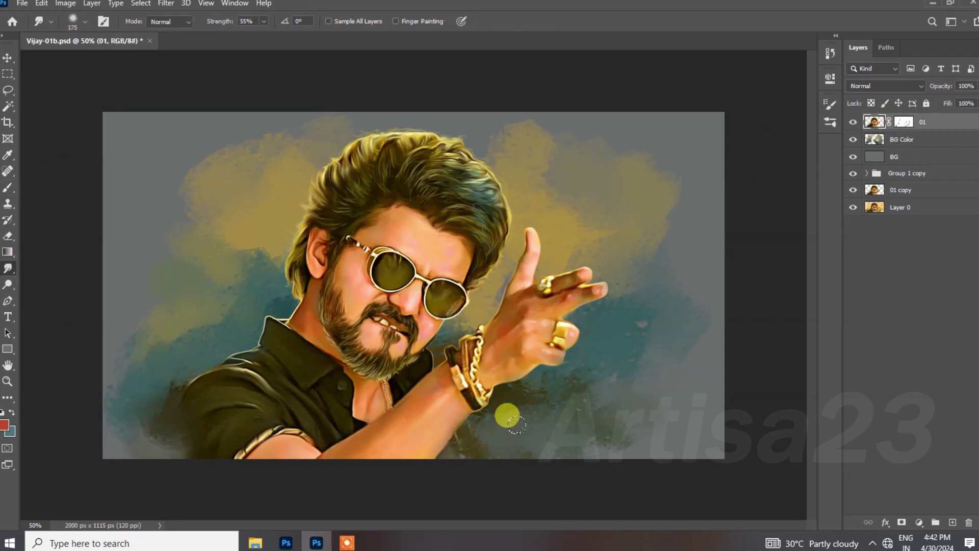
key(ctrl+s)
Add a Levels adjustment above layer 01 with input levels 8, 1.00 and 243.
click(919, 522)
click(949, 356)
drag(672, 203, 685, 205)
drag(801, 204, 784, 205)
drag(684, 205, 680, 204)
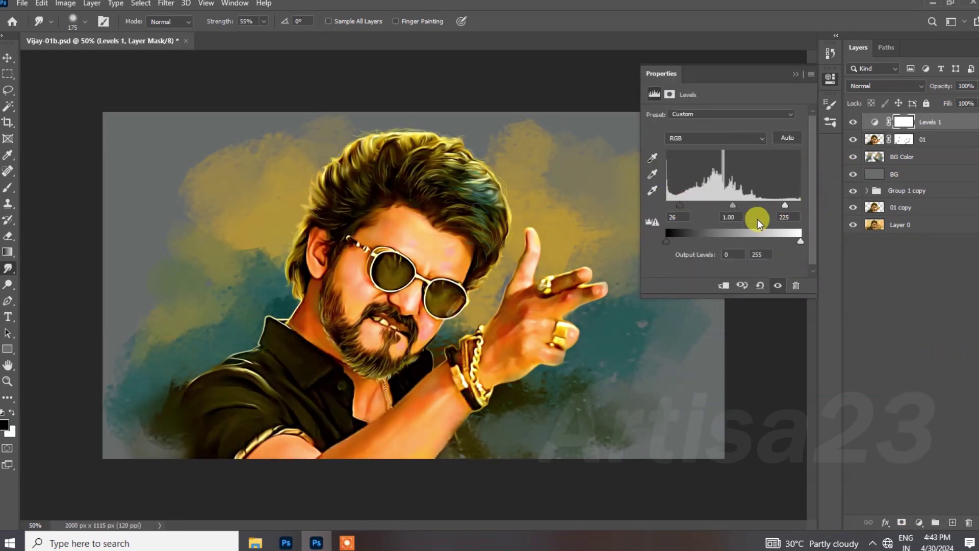
drag(680, 204, 671, 205)
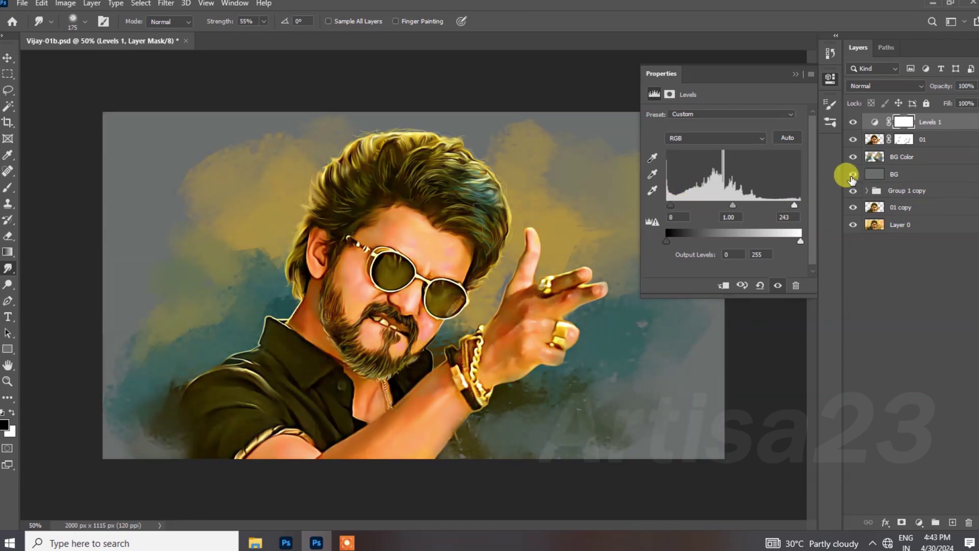
Reduce the Levels adjustment layer to 59% opacity and 84% fill, and compare its effect on the painting.
click(792, 75)
click(977, 87)
drag(978, 101, 958, 101)
click(854, 122)
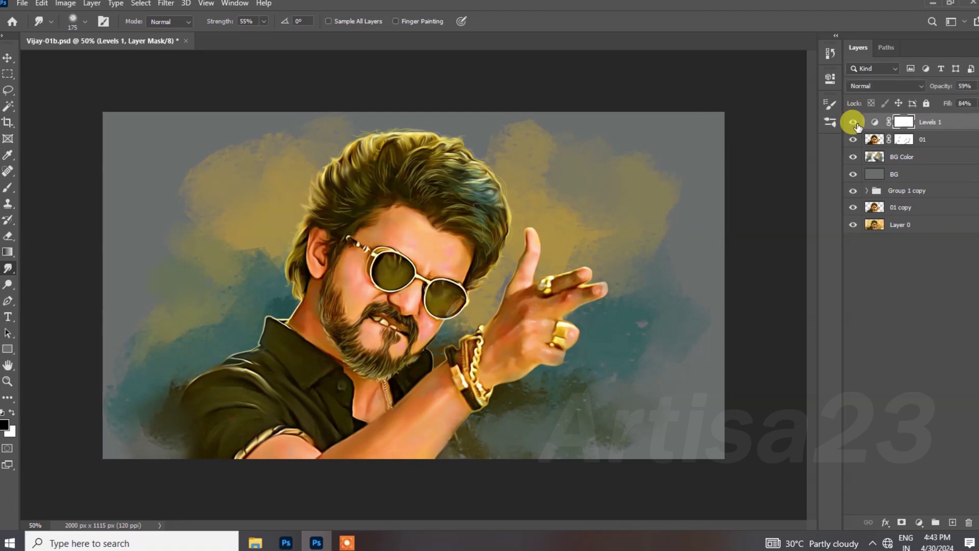
Add a Curves adjustment directly above layer 01 and raise the RGB curve's midtones to brighten the painting.
click(933, 146)
click(918, 522)
click(943, 363)
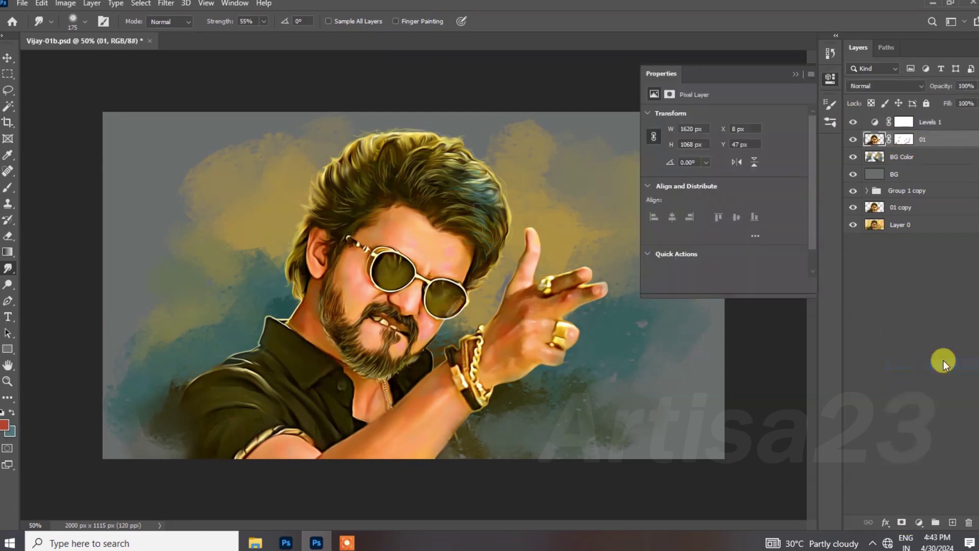
click(729, 200)
drag(730, 200, 727, 202)
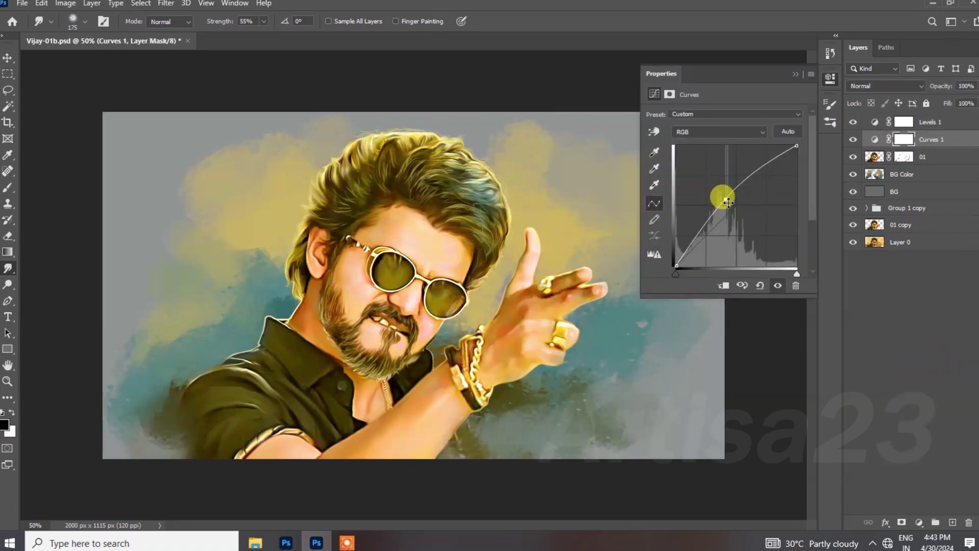
drag(730, 205, 738, 229)
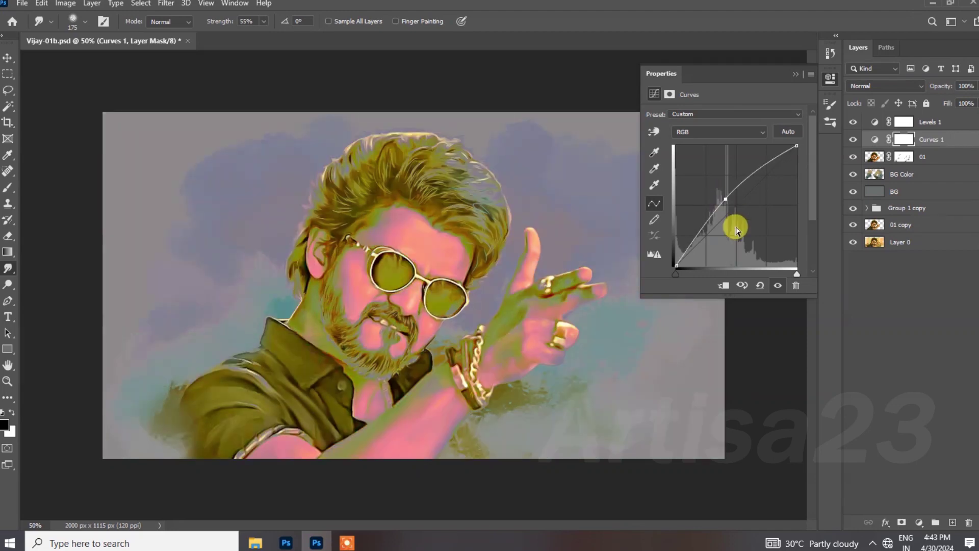
Reduce the Curves adjustment layer to 57% opacity and 59% fill, toggling its visibility to compare the effect.
click(796, 74)
click(976, 87)
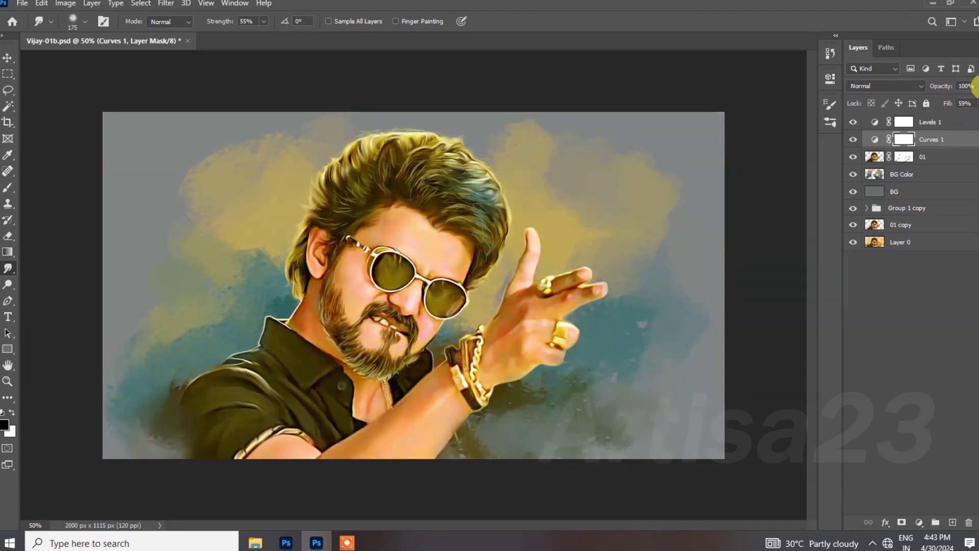
drag(976, 87, 960, 102)
click(852, 139)
click(854, 139)
click(863, 143)
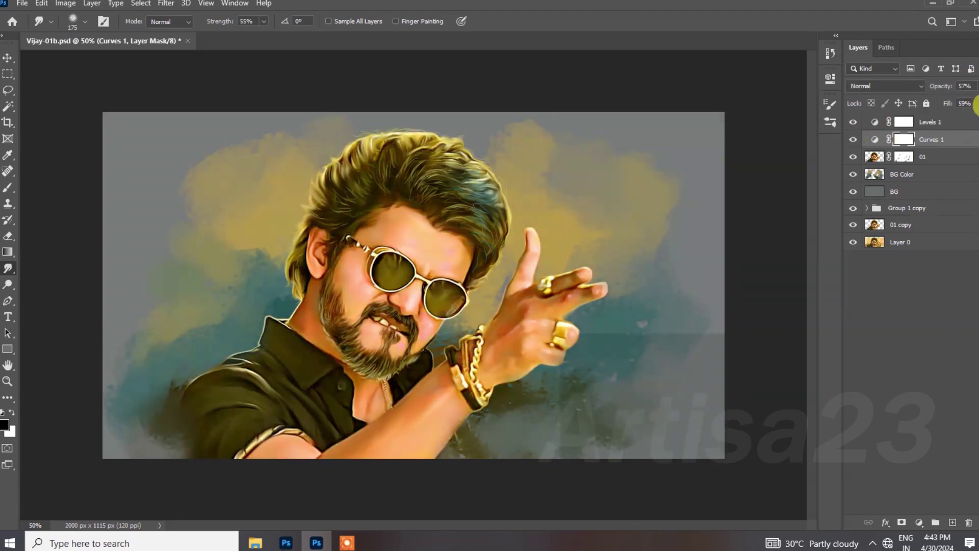
click(969, 102)
click(855, 140)
Add a Color Balance adjustment directly above layer 01 with midtones Cyan-Red at +21 and Magenta-Green at -12.
click(874, 155)
click(921, 515)
click(936, 404)
drag(708, 138, 702, 160)
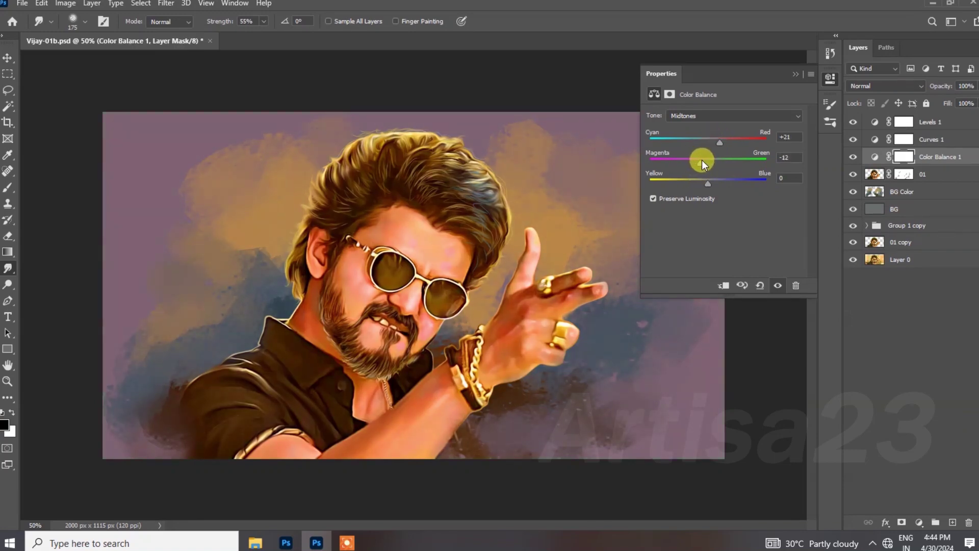
click(796, 74)
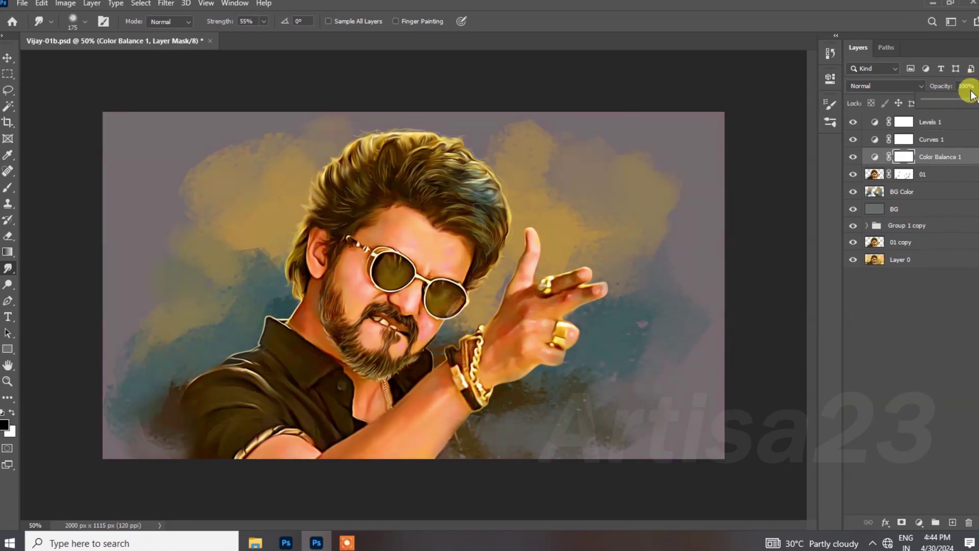
Save the document, and save it again as a PSD replacing the existing Vijay-01a file.
click(895, 353)
key(ctrl+s)
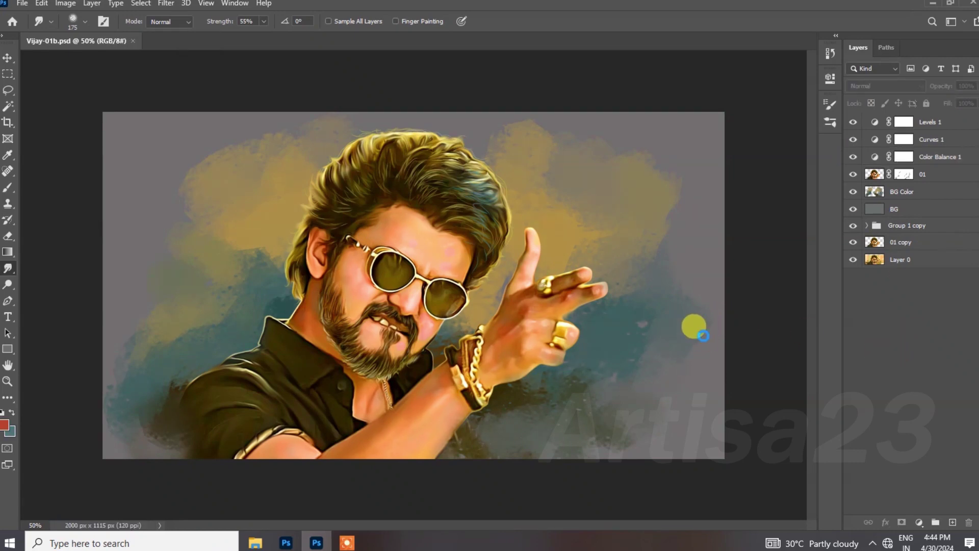
key(ctrl+shift+s)
click(204, 110)
click(386, 370)
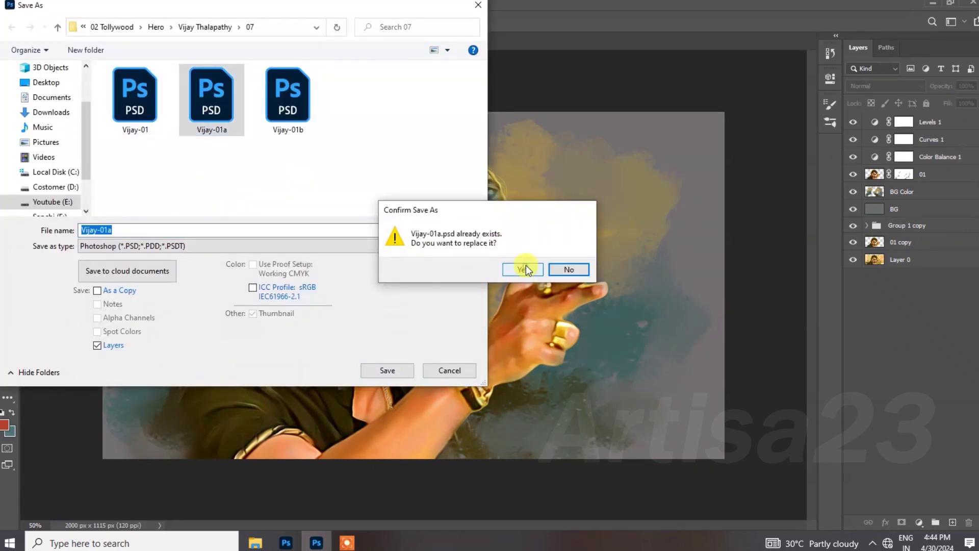
click(522, 269)
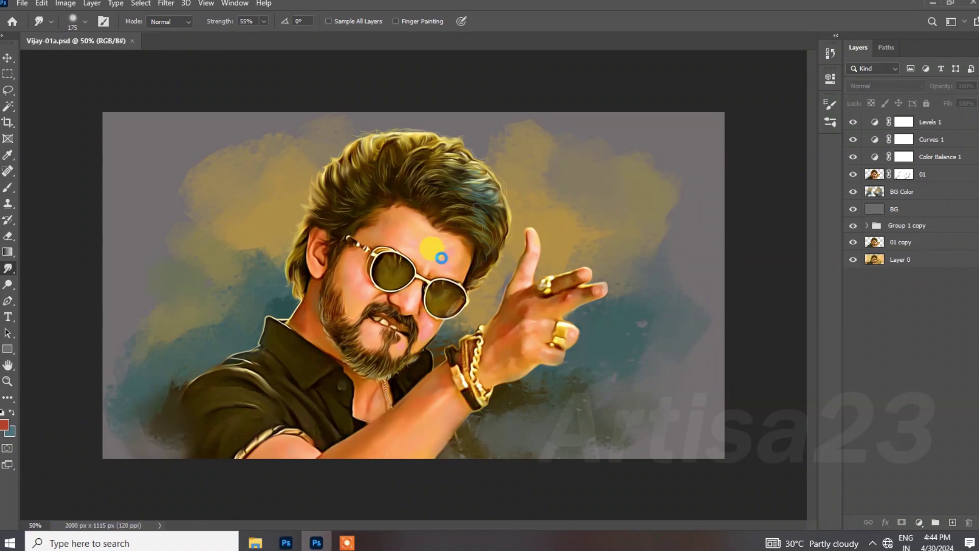
Save the painting as a PSD over the existing Vijay-01 file.
key(ctrl+shift+s)
click(185, 141)
click(384, 369)
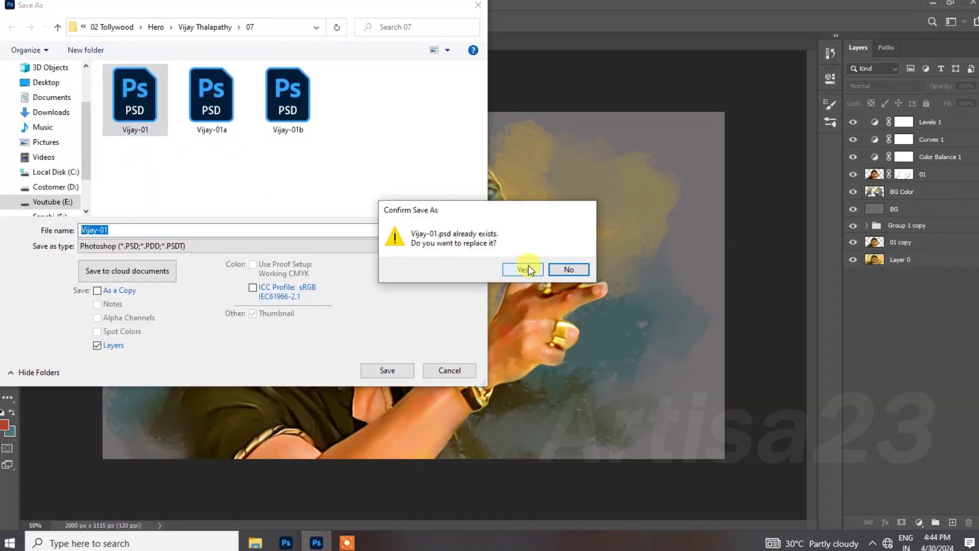
click(528, 265)
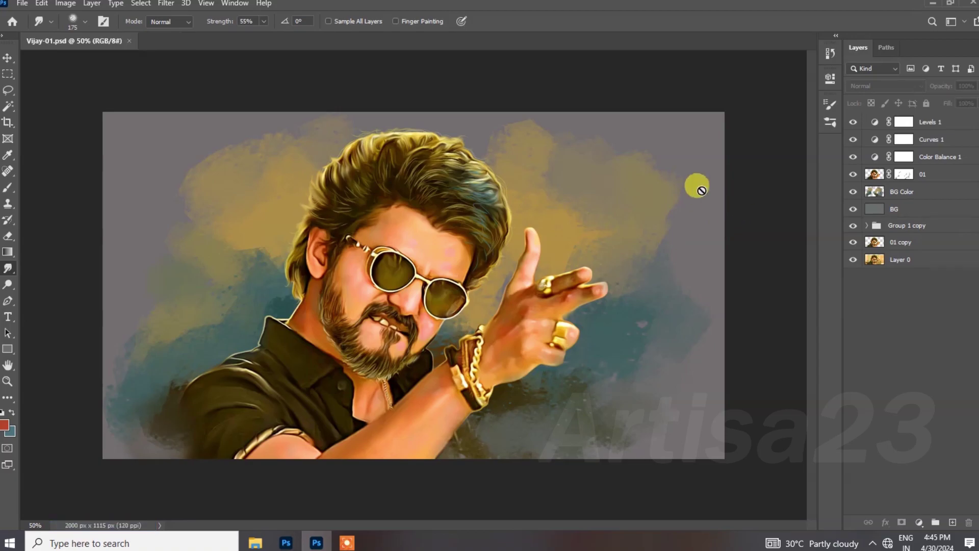